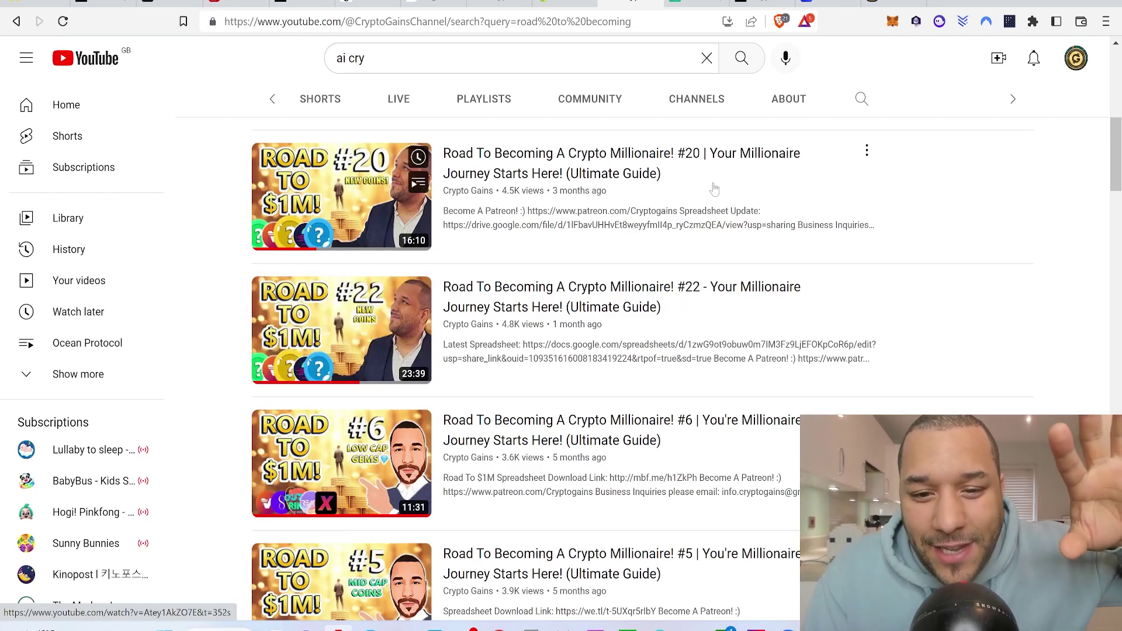
# Look through the Road To Becoming A Crypto Millionaire videos in the channel's search results
pyautogui.scroll(-6, 655, 251)
pyautogui.scroll(7, 679, 185)
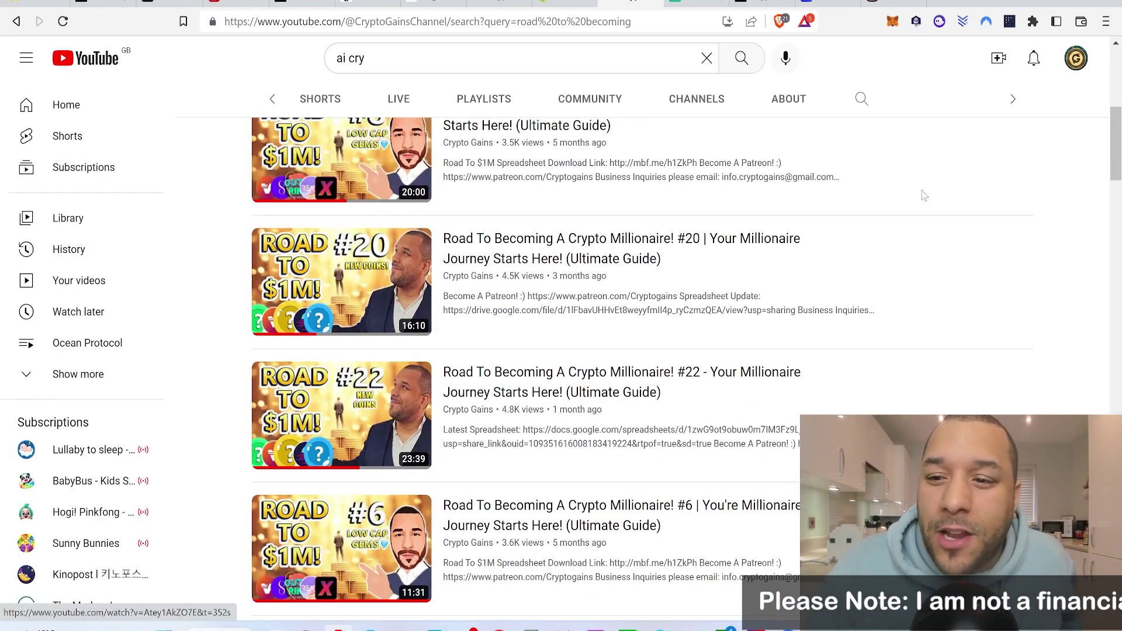
pyautogui.scroll(5, 906, 187)
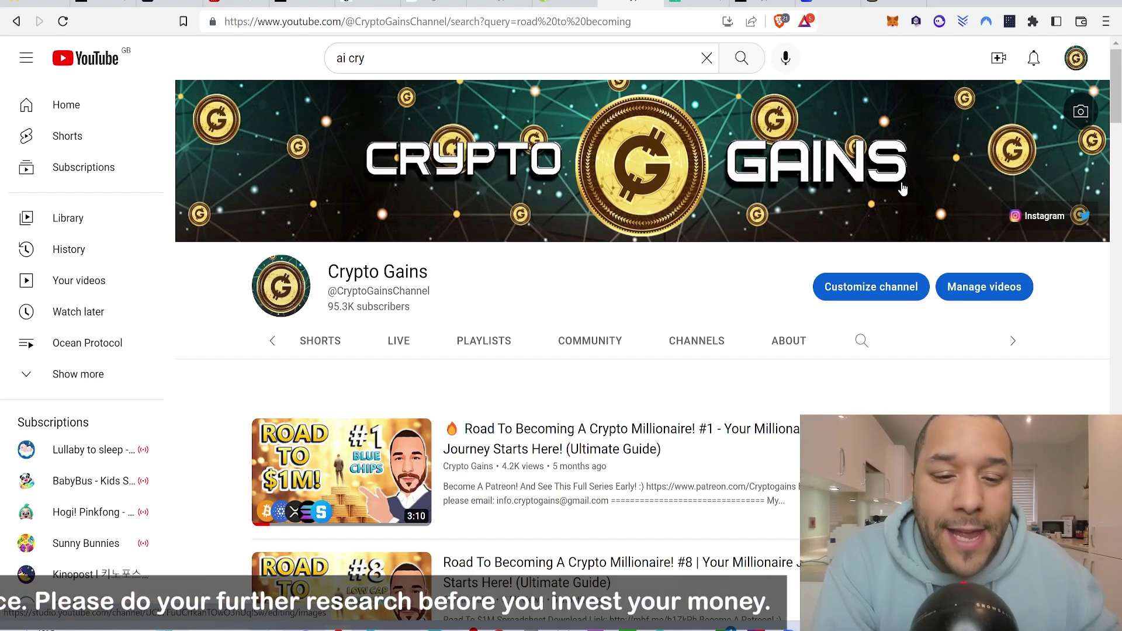
pyautogui.scroll(-15, 903, 189)
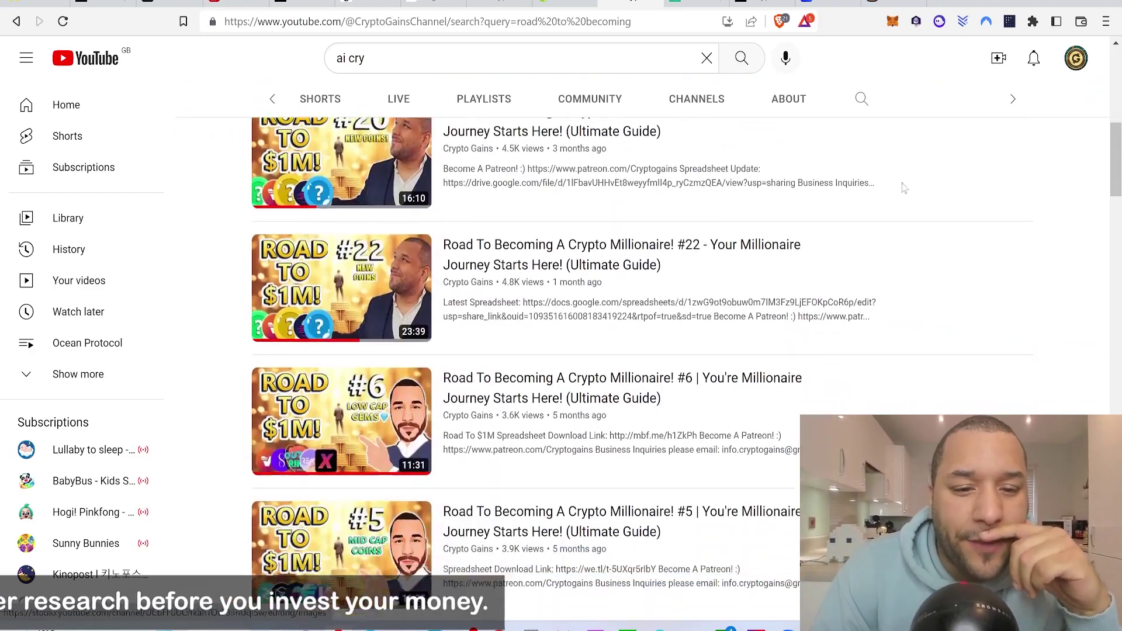
pyautogui.scroll(-15, 903, 188)
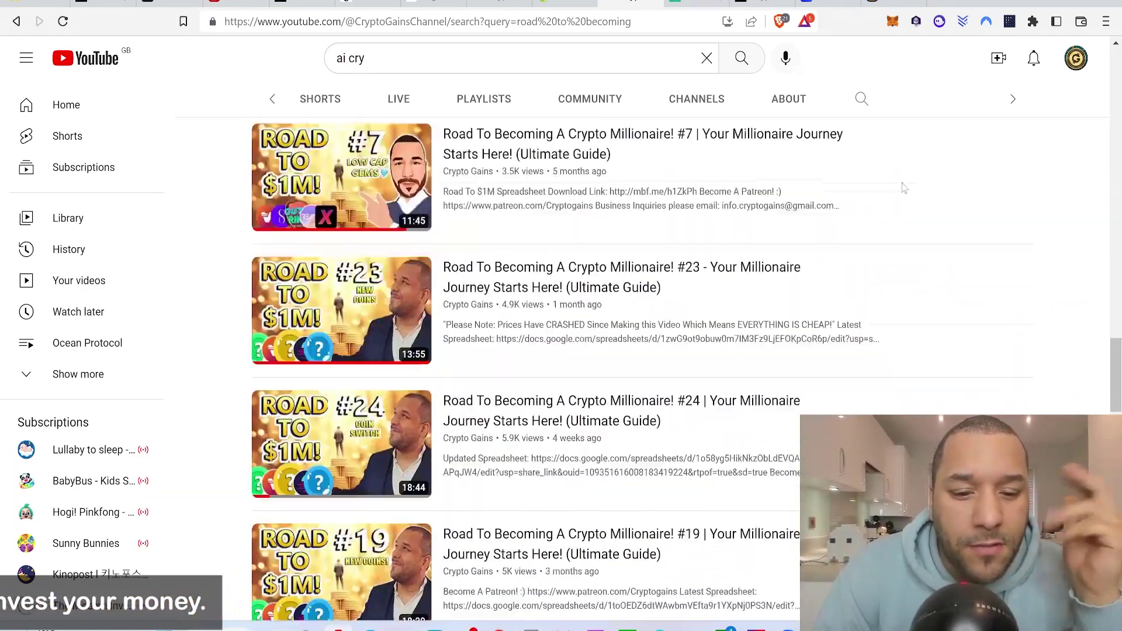
pyautogui.scroll(3, 903, 188)
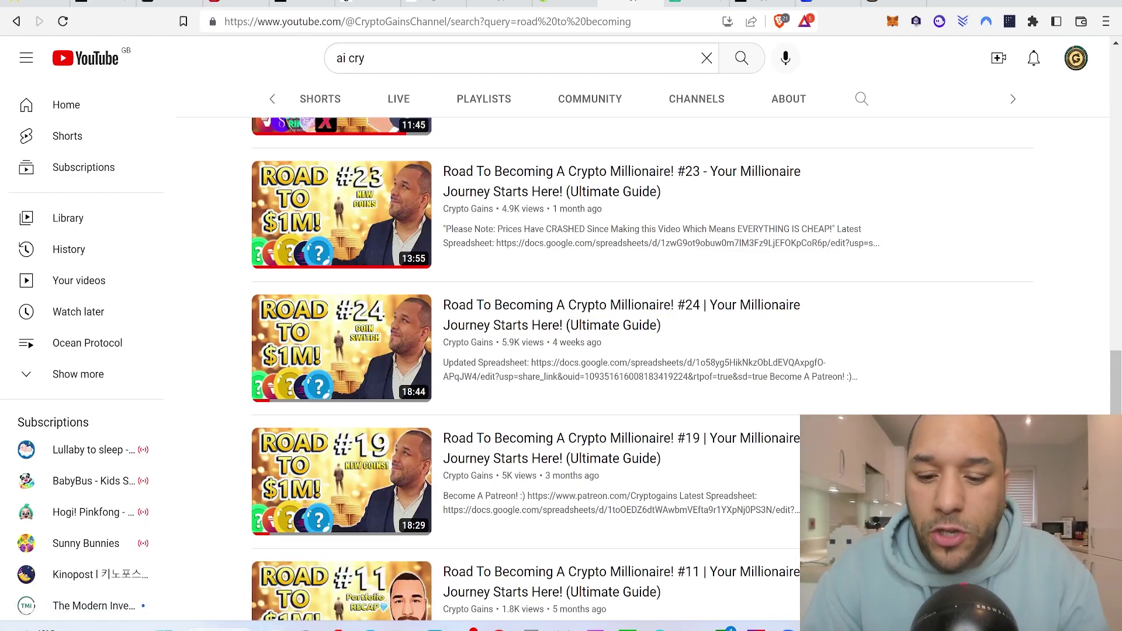
# Switch to Excel and show the Latest 28th NOV 2022 ( Road to $1m) Spreadsheet in a maximized window, without the extra start window
pyautogui.press('super+s')
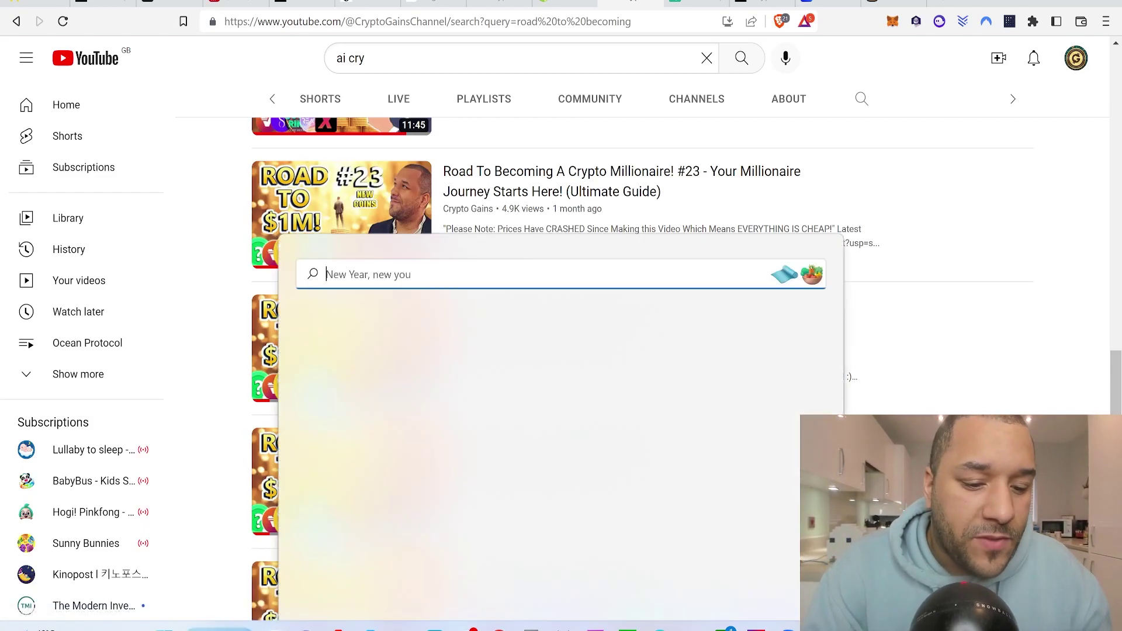
pyautogui.write('ex')
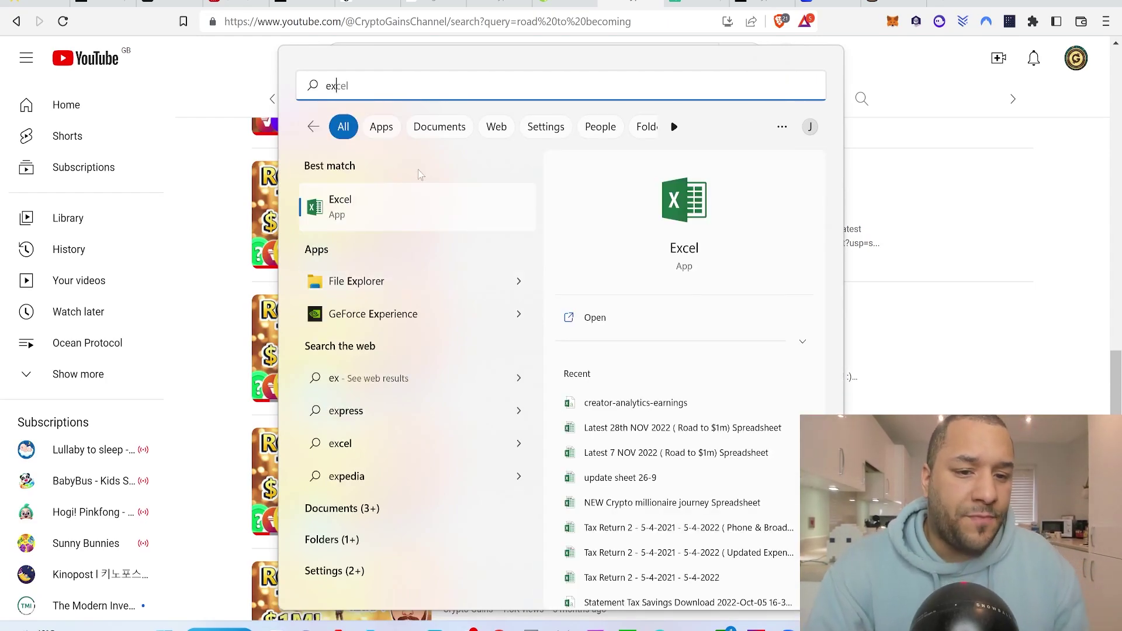
pyautogui.click(344, 198)
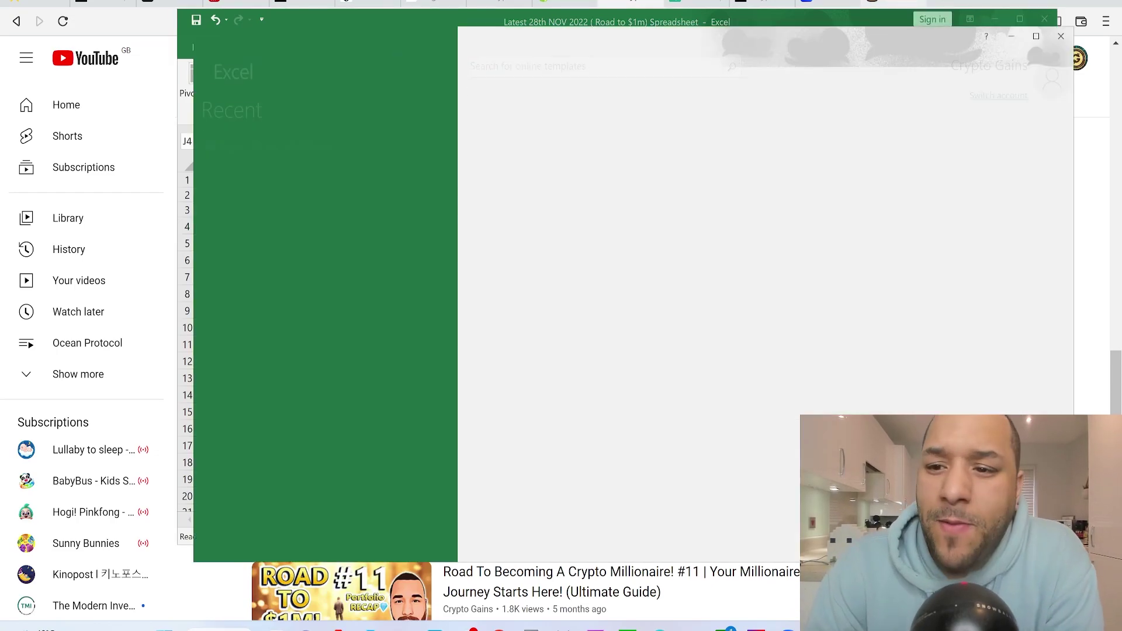
pyautogui.click(1061, 37)
pyautogui.click(1022, 21)
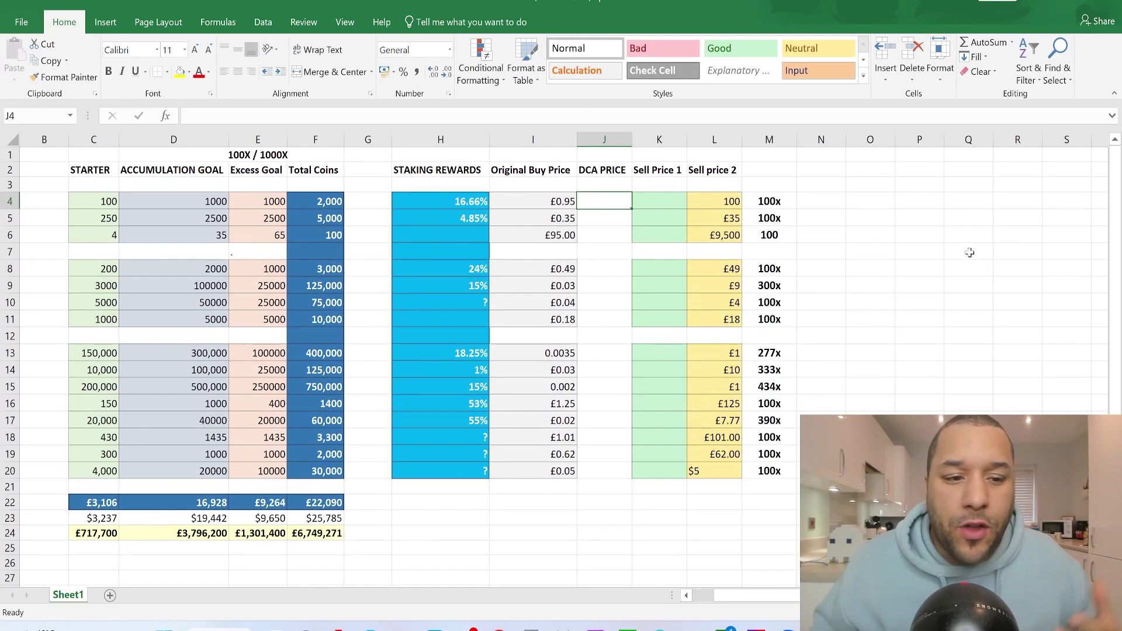
# Select the DCA PRICE column from its header in J2 to the AllianceBlock row, J20
pyautogui.hscroll(-1, 970, 252)
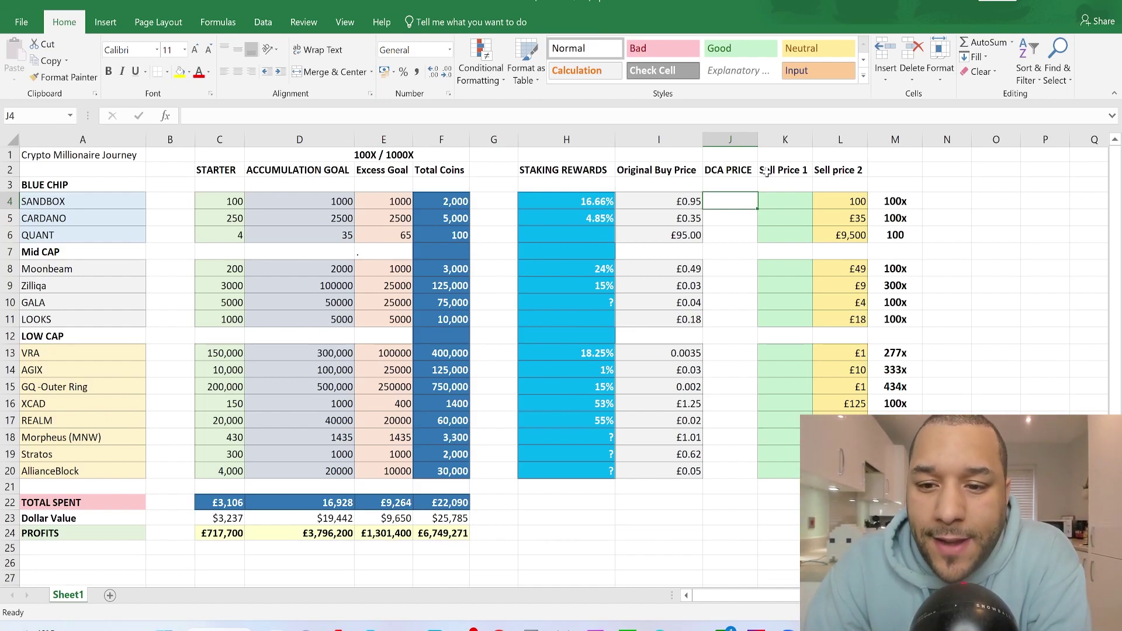
pyautogui.click(731, 173)
pyautogui.moveTo(731, 172); pyautogui.dragTo(754, 469)
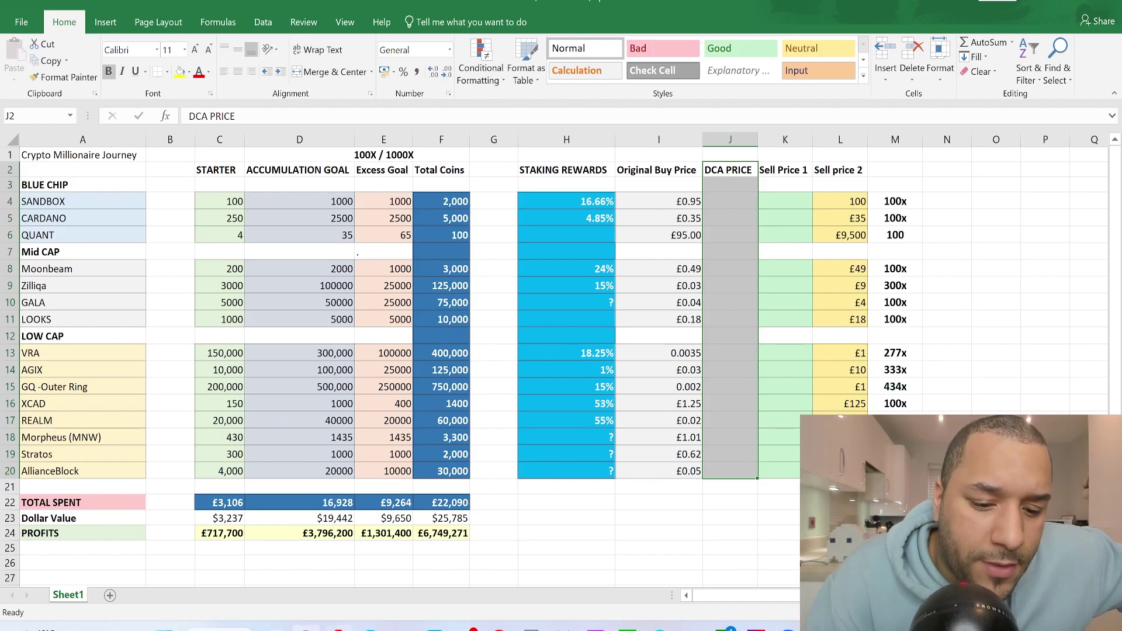
# Switch to the browser's CoinGecko page for The Sandbox and open the CoinGecko home page in a new tab
pyautogui.click(306, 629)
pyautogui.scroll(15, 619, 352)
pyautogui.scroll(5, 619, 352)
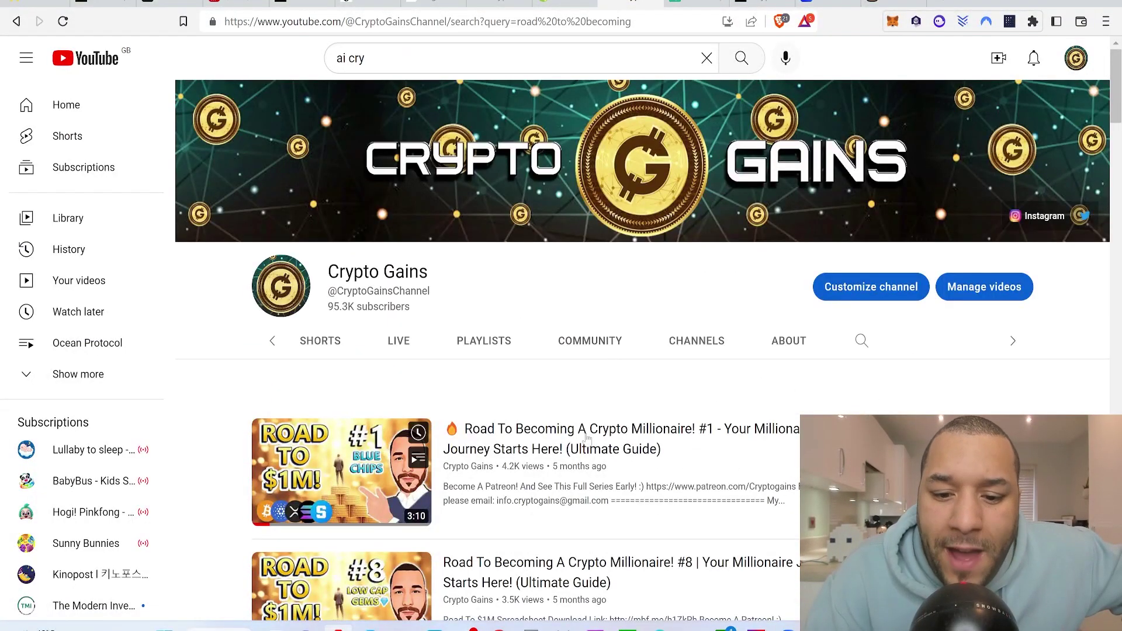
pyautogui.click(564, 3)
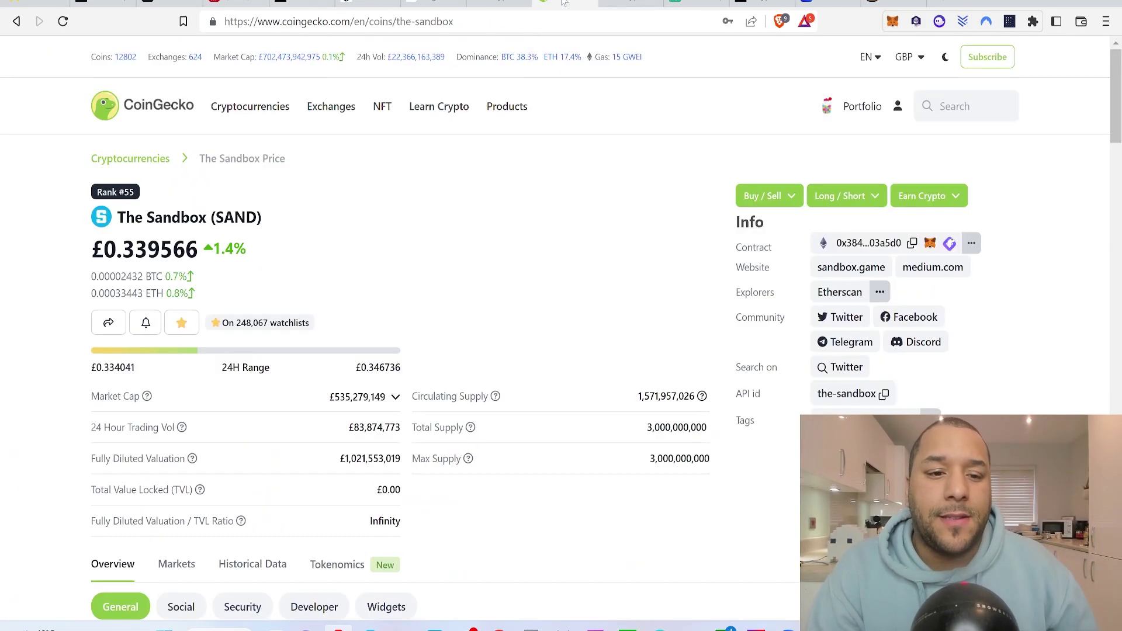
pyautogui.rightClick(175, 103)
pyautogui.click(187, 116)
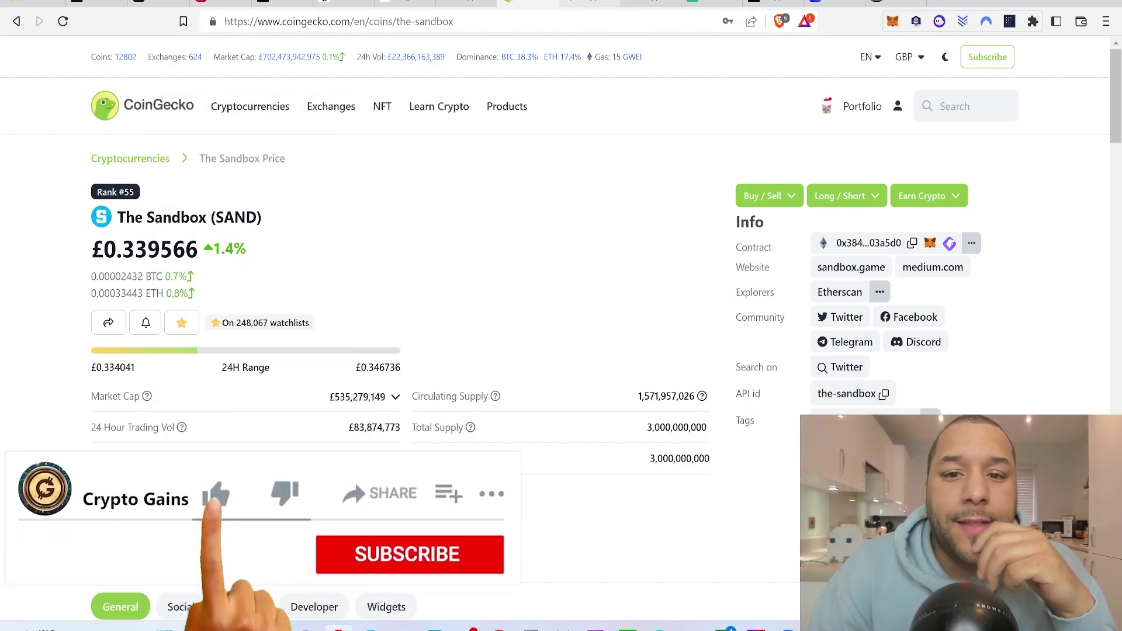
# Set The Sandbox price chart to the Max range and examine its price history
pyautogui.scroll(-9, 643, 205)
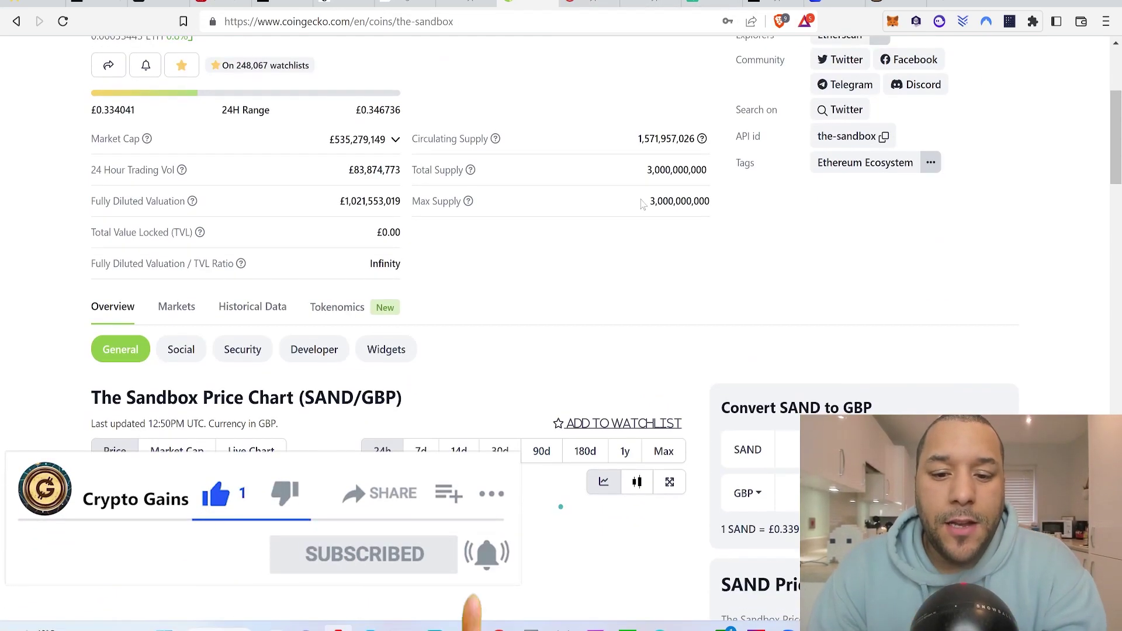
pyautogui.click(664, 186)
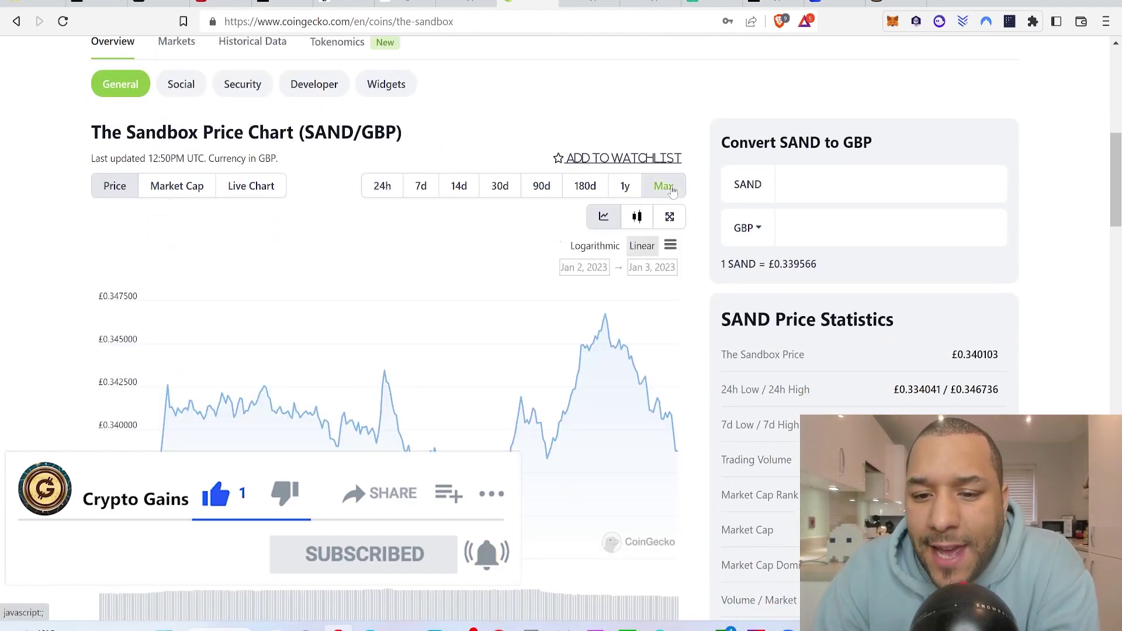
pyautogui.scroll(-3, 561, 263)
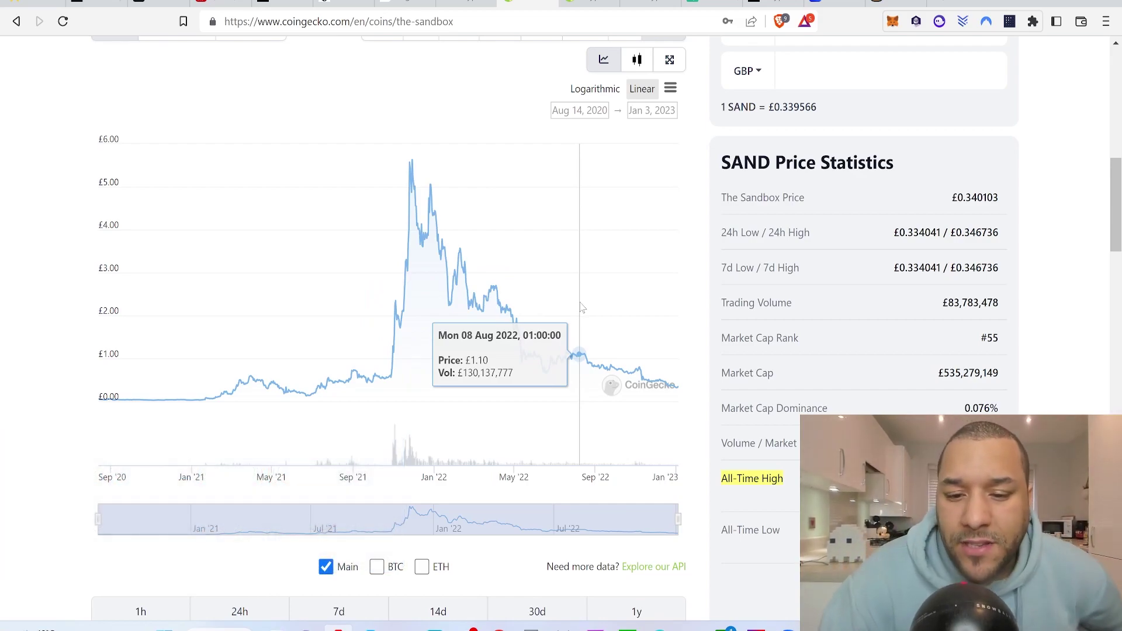
pyautogui.scroll(15, 724, 325)
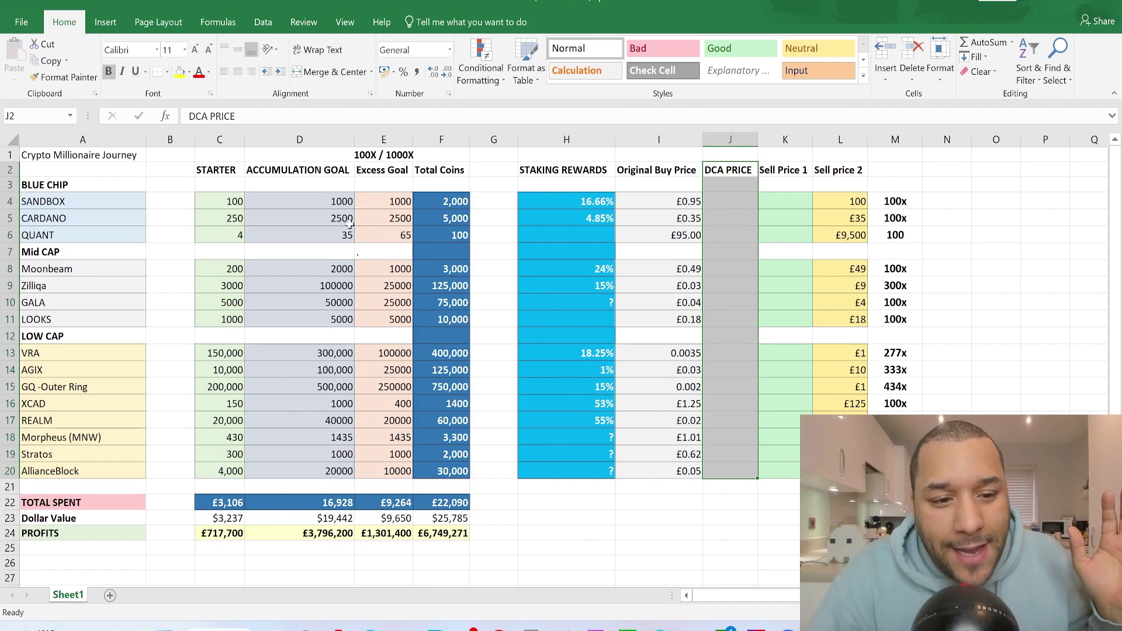
# In the Excel spreadsheet, review the STARTER amounts in C4:C20, then Sandbox's accumulation goal and original buy price
pyautogui.moveTo(237, 203); pyautogui.dragTo(225, 475)
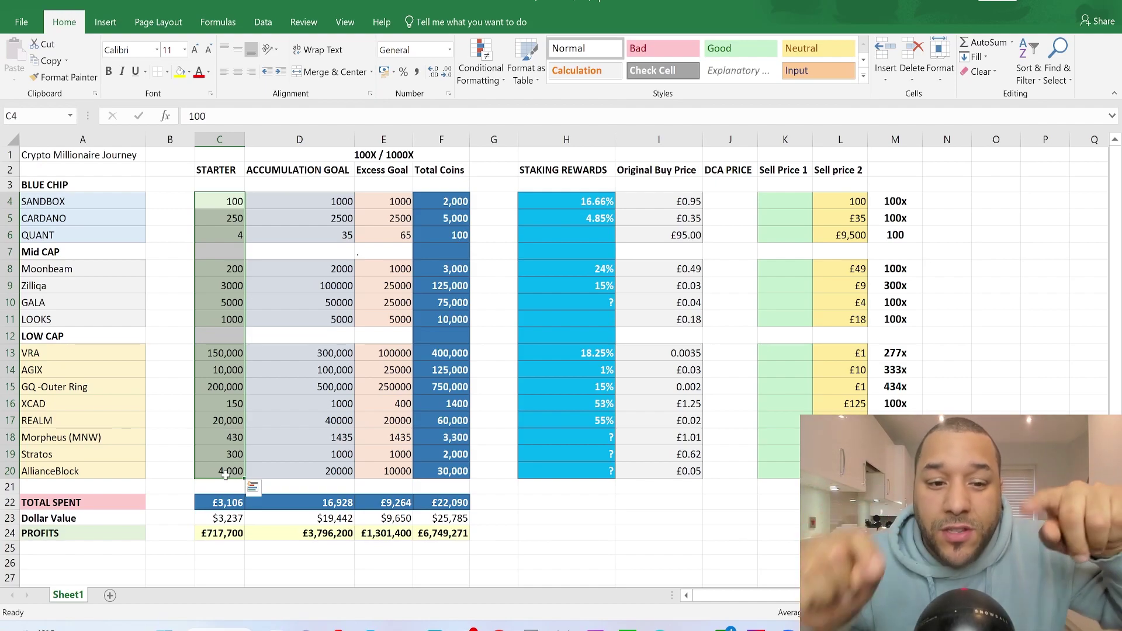
pyautogui.click(334, 203)
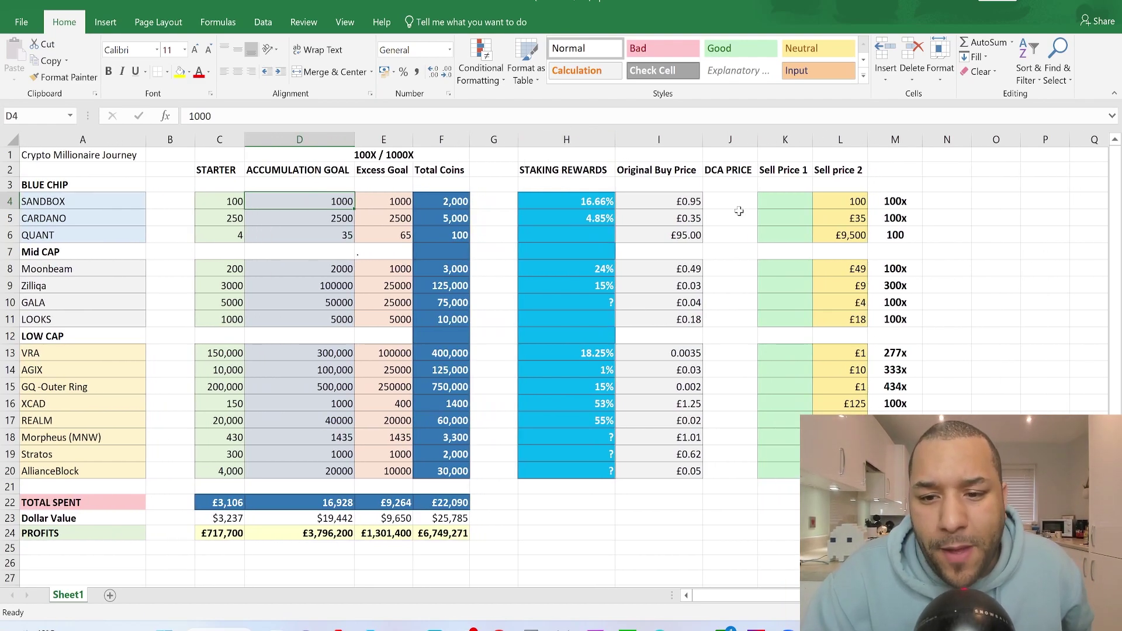
pyautogui.click(681, 202)
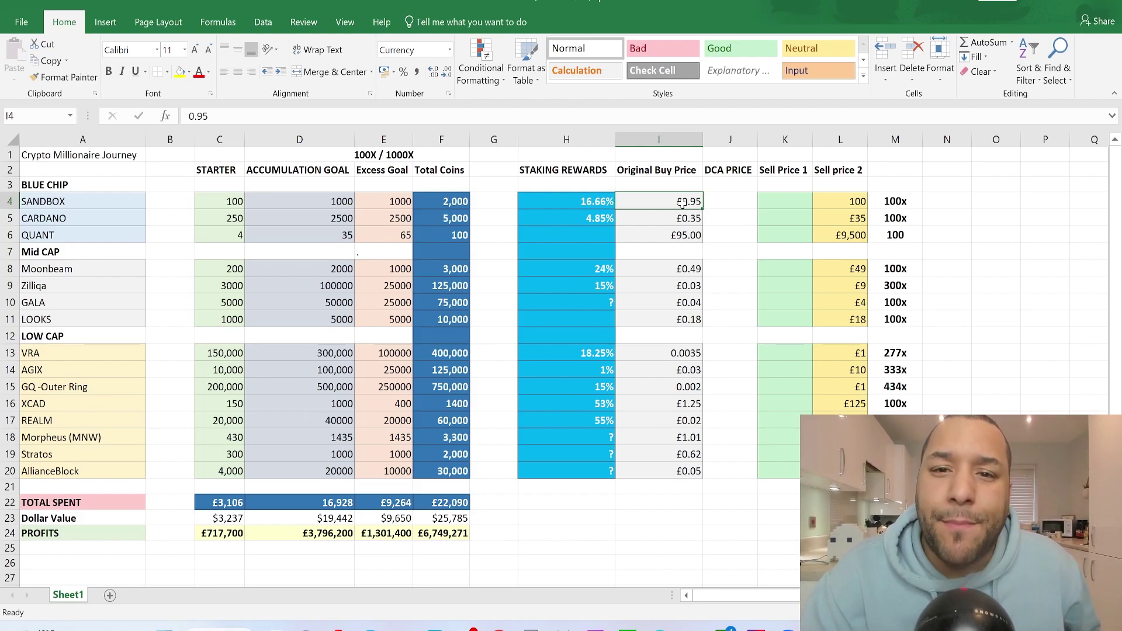
# Check The Sandbox's current price on CoinGecko by highlighting its decimal digits, and return to the Excel spreadsheet
pyautogui.hotkey('alt', 'Tab')
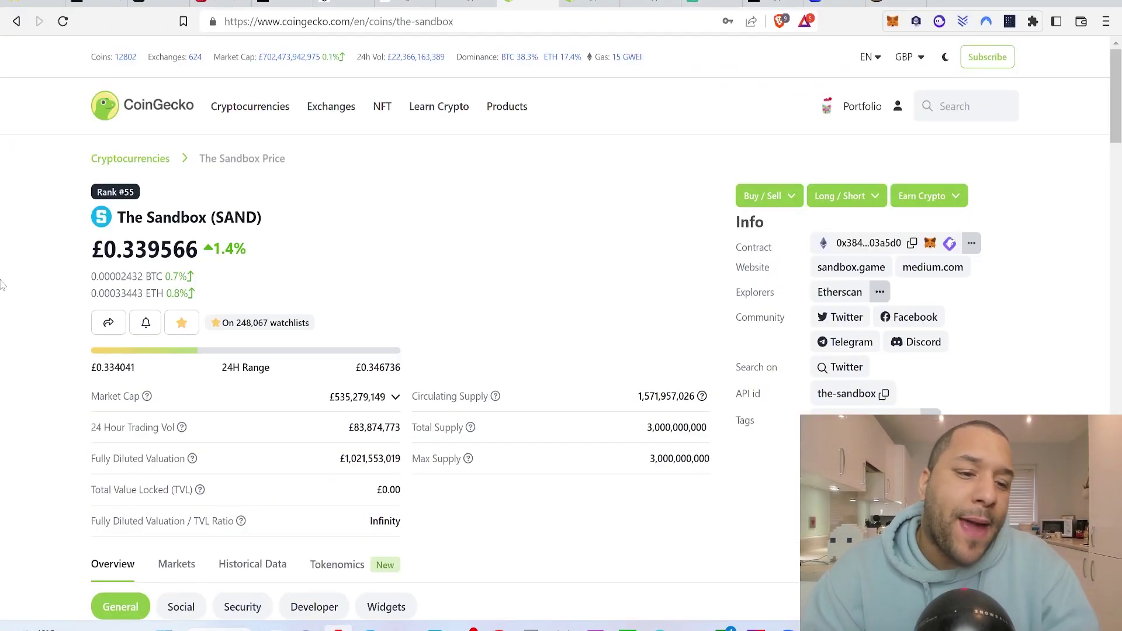
pyautogui.moveTo(122, 249); pyautogui.dragTo(197, 249)
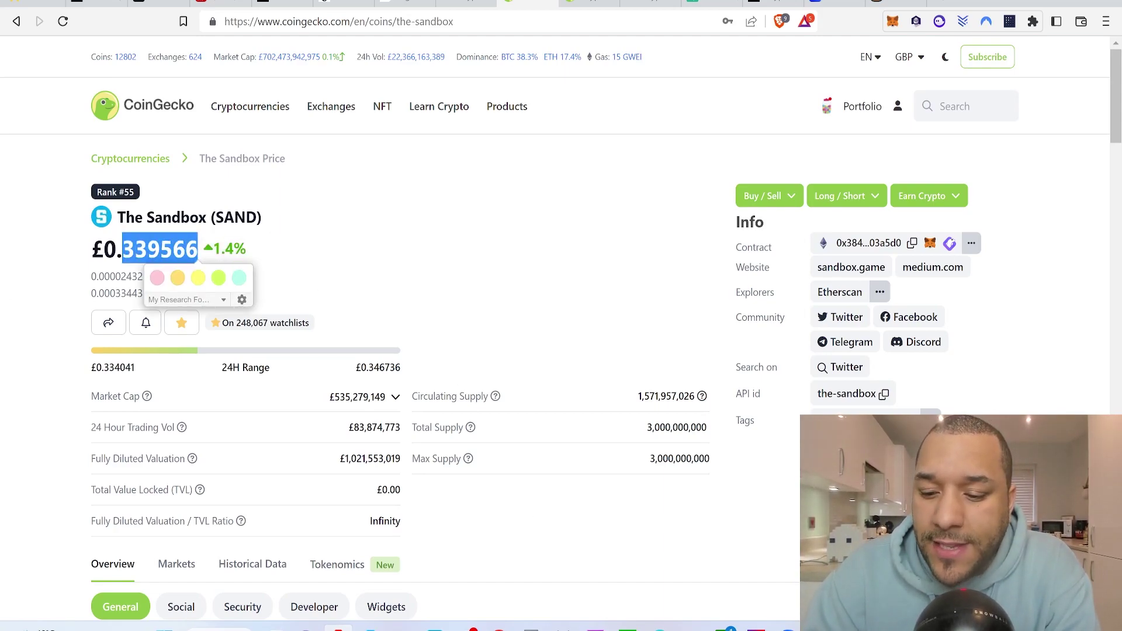
pyautogui.hotkey('alt', 'Tab')
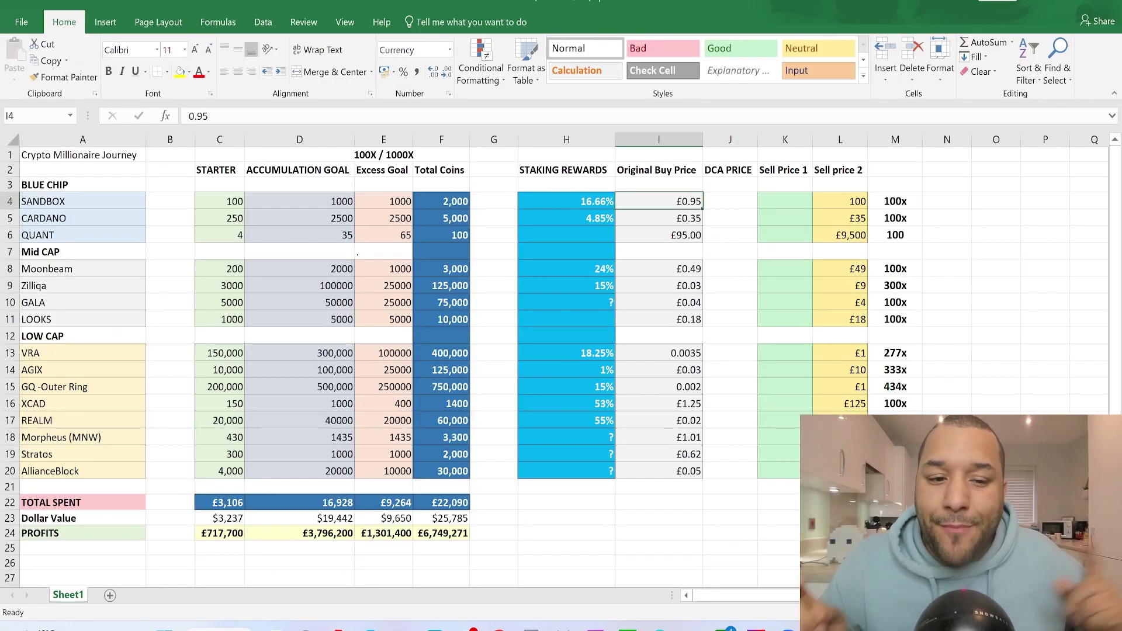
# Enter Sandbox's accumulation goal of 1000 in the Calculator and place its window clear of the Original Buy Price column
pyautogui.click(303, 203)
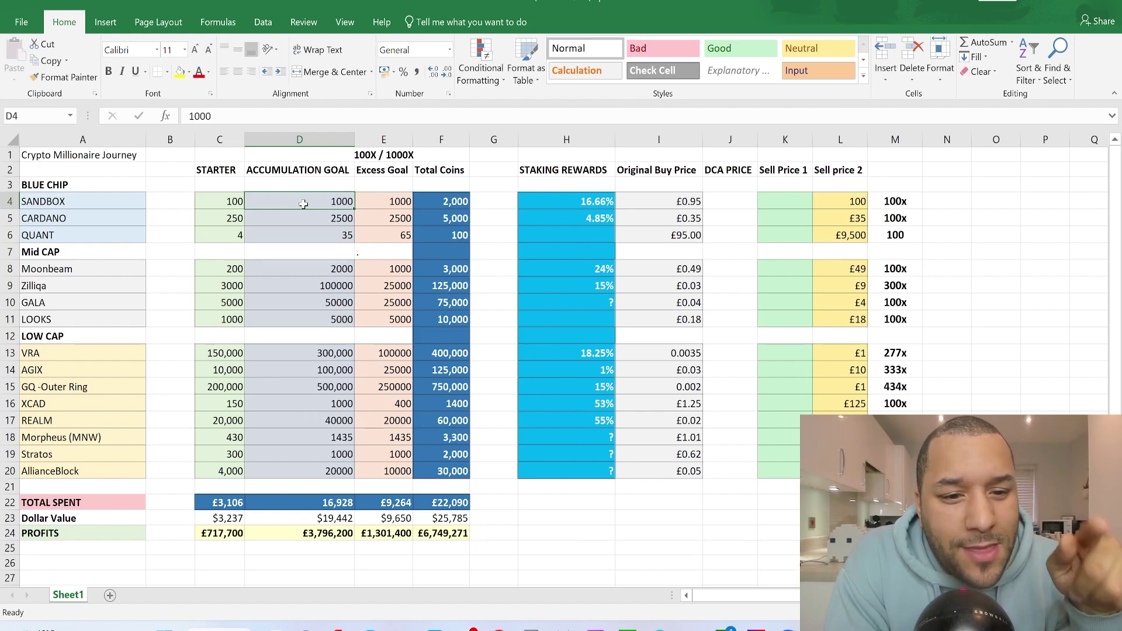
pyautogui.click(533, 626)
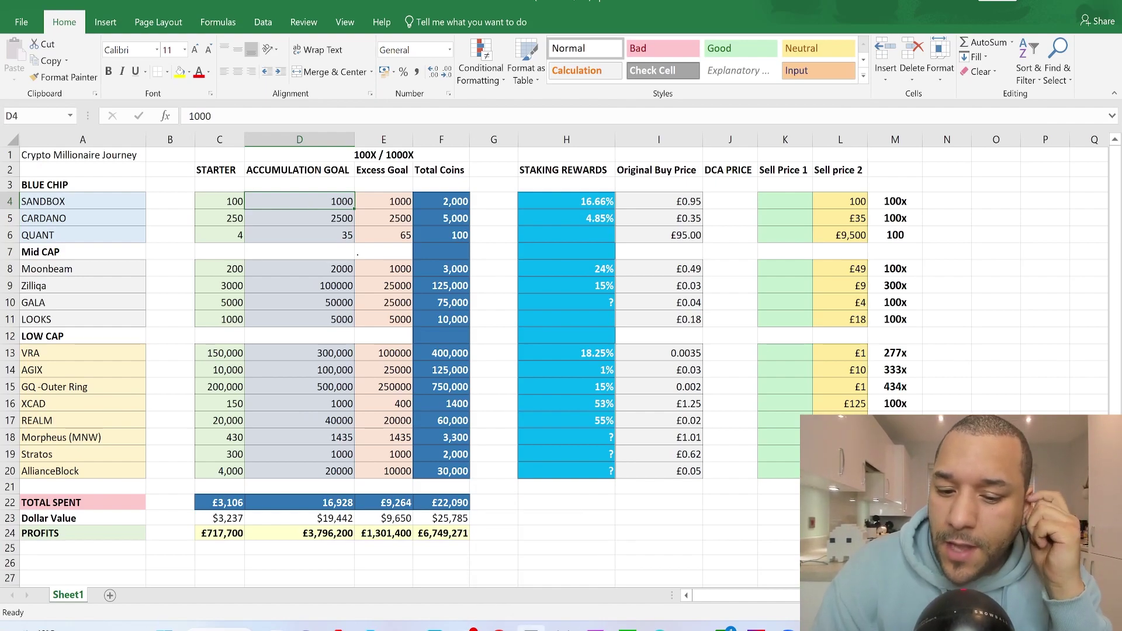
pyautogui.click(680, 264)
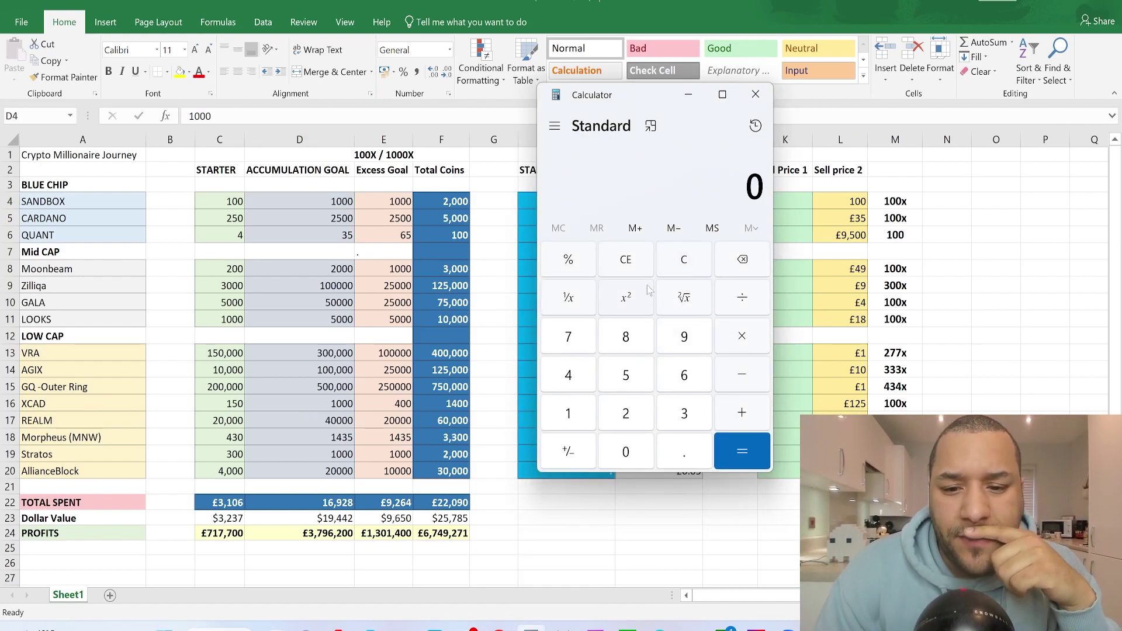
pyautogui.click(576, 421)
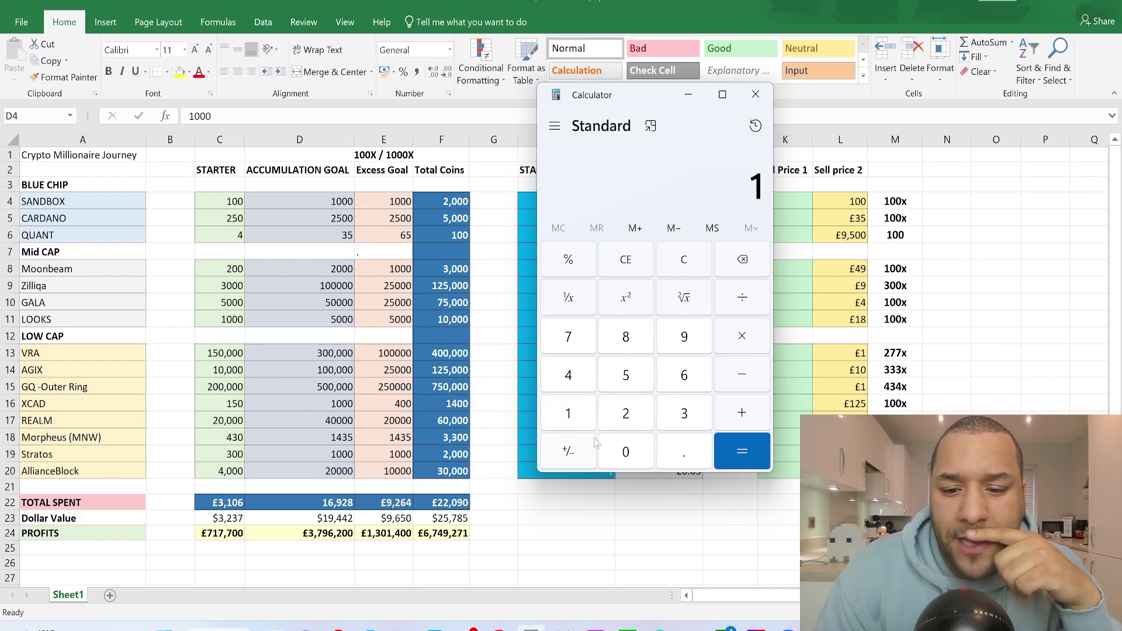
pyautogui.click(623, 450)
pyautogui.click(623, 450)
pyautogui.click(623, 450)
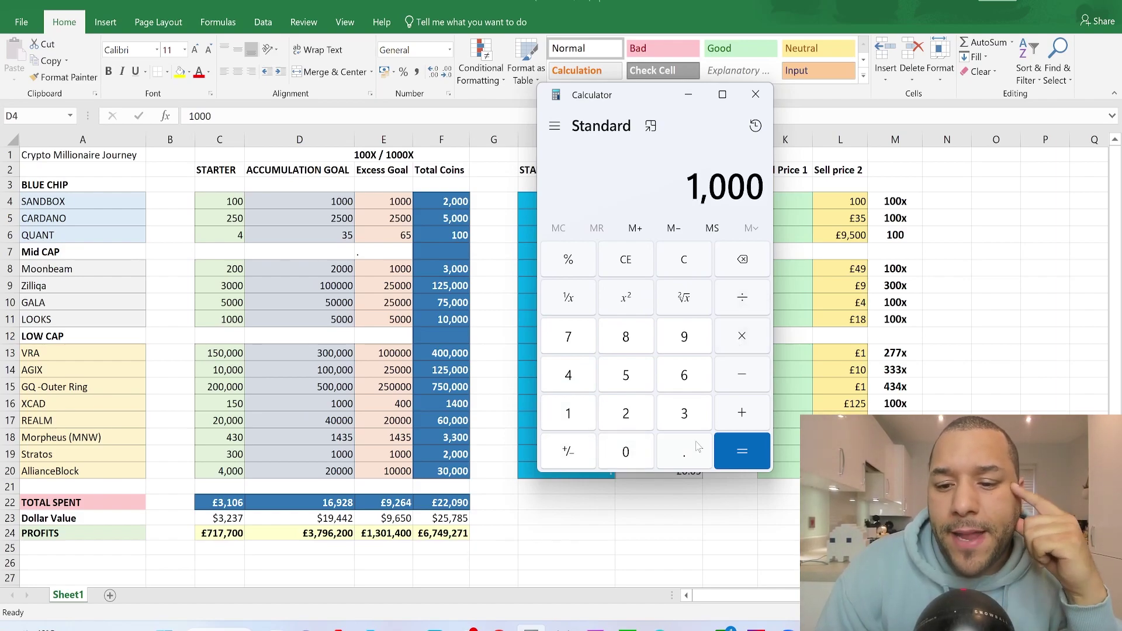
pyautogui.moveTo(643, 103); pyautogui.dragTo(477, 120)
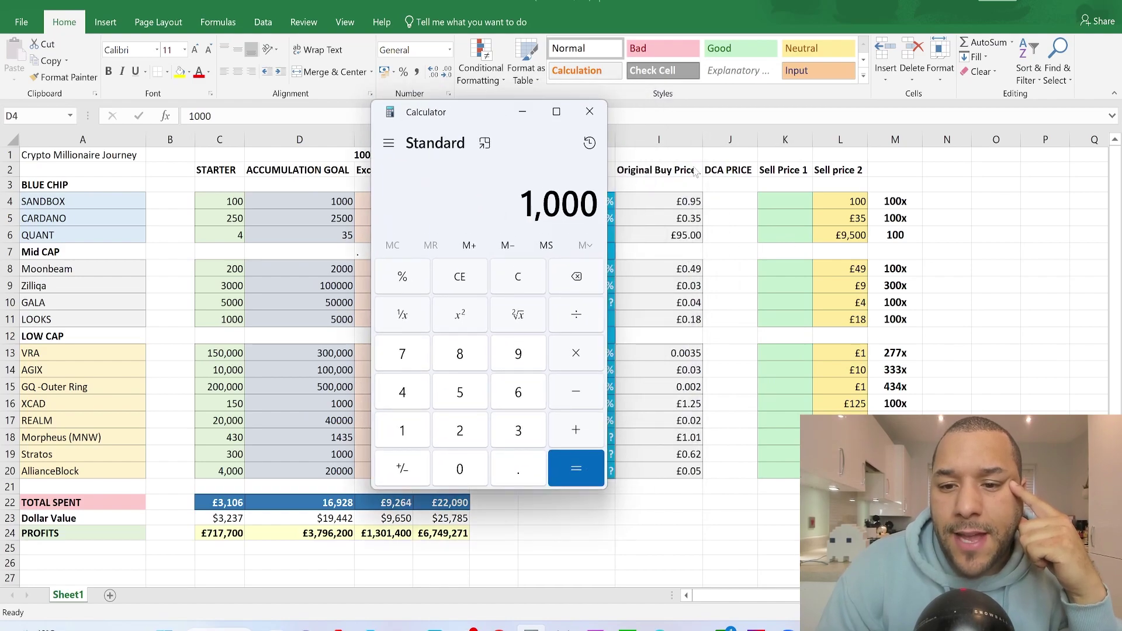
pyautogui.click(522, 467)
pyautogui.click(522, 358)
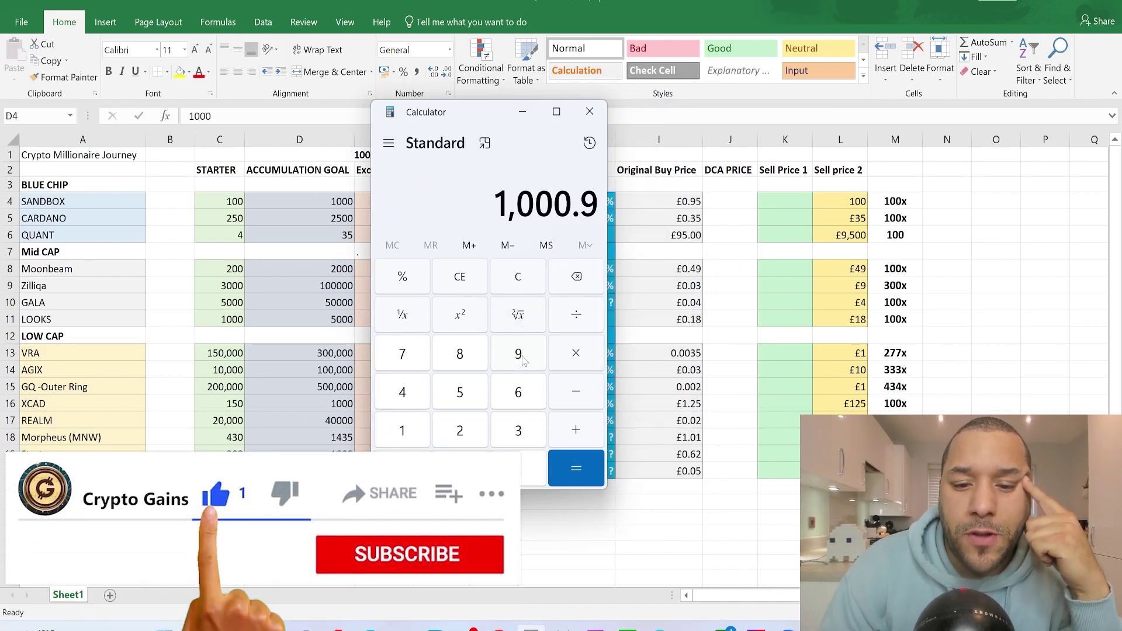
pyautogui.click(461, 393)
pyautogui.click(585, 266)
pyautogui.click(584, 266)
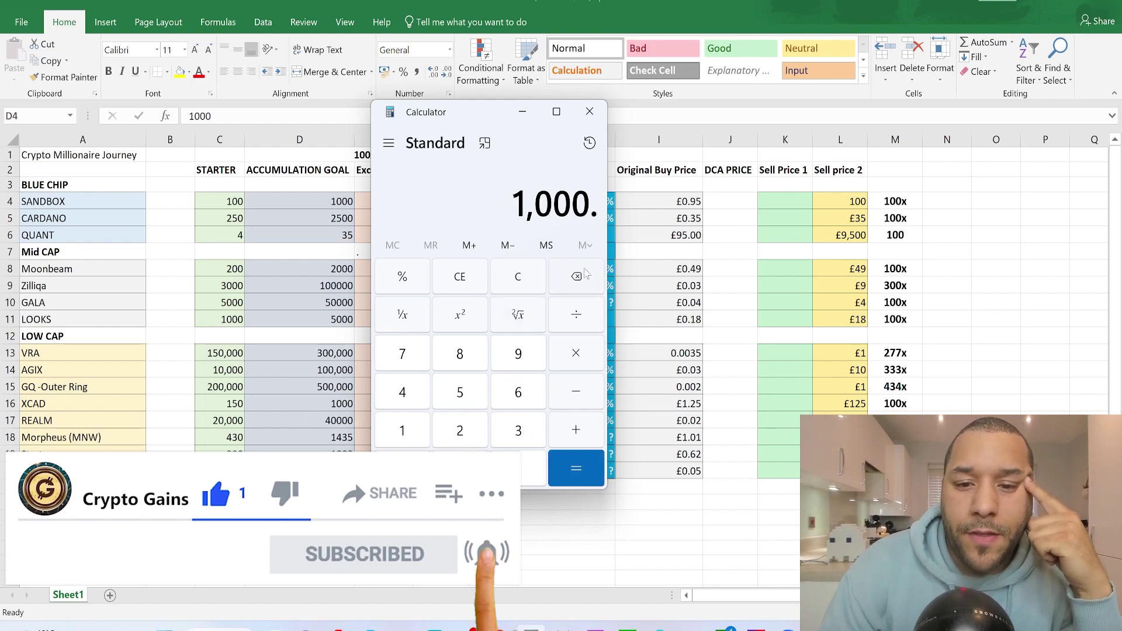
pyautogui.click(586, 269)
# Multiply the entered 1000 coins by the original buy price of 0.95 in the Calculator
pyautogui.click(571, 368)
pyautogui.click(522, 468)
pyautogui.click(519, 353)
pyautogui.click(467, 393)
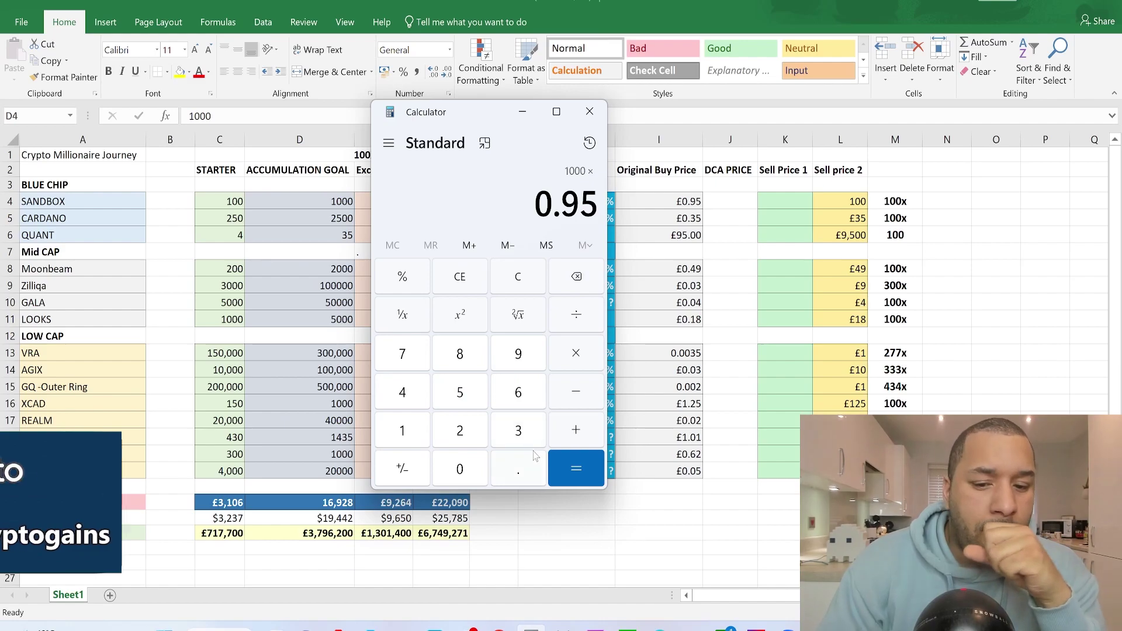
pyautogui.click(566, 468)
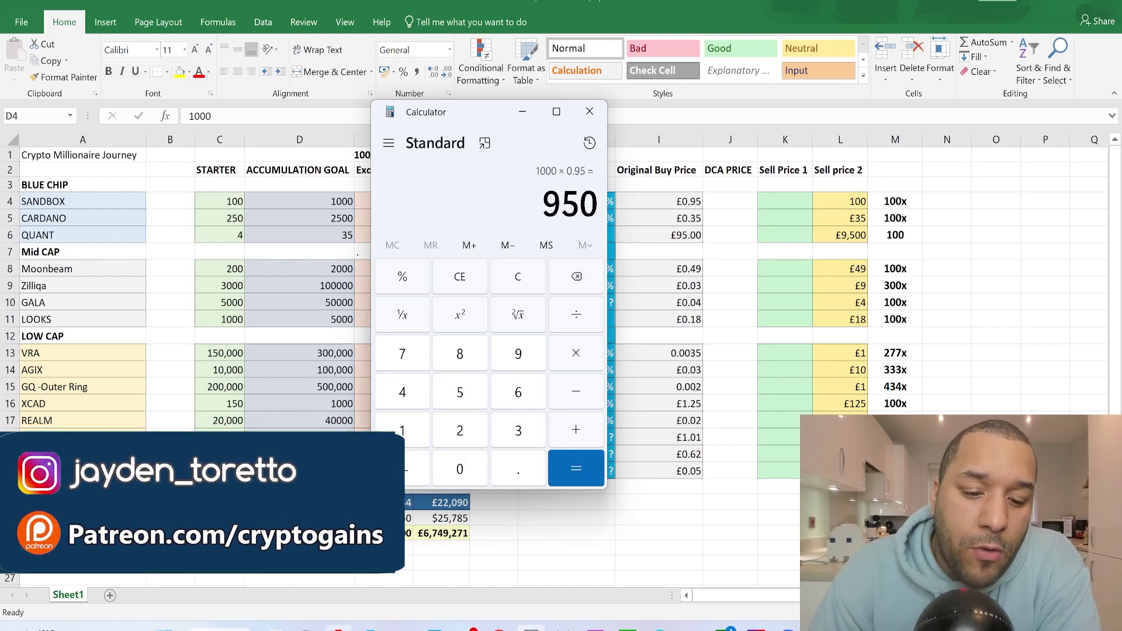
# Switch to The Sandbox's CoinGecko page and convert 1000 SAND to GBP
pyautogui.click(339, 629)
pyautogui.scroll(-1, 694, 299)
pyautogui.scroll(-4, 693, 300)
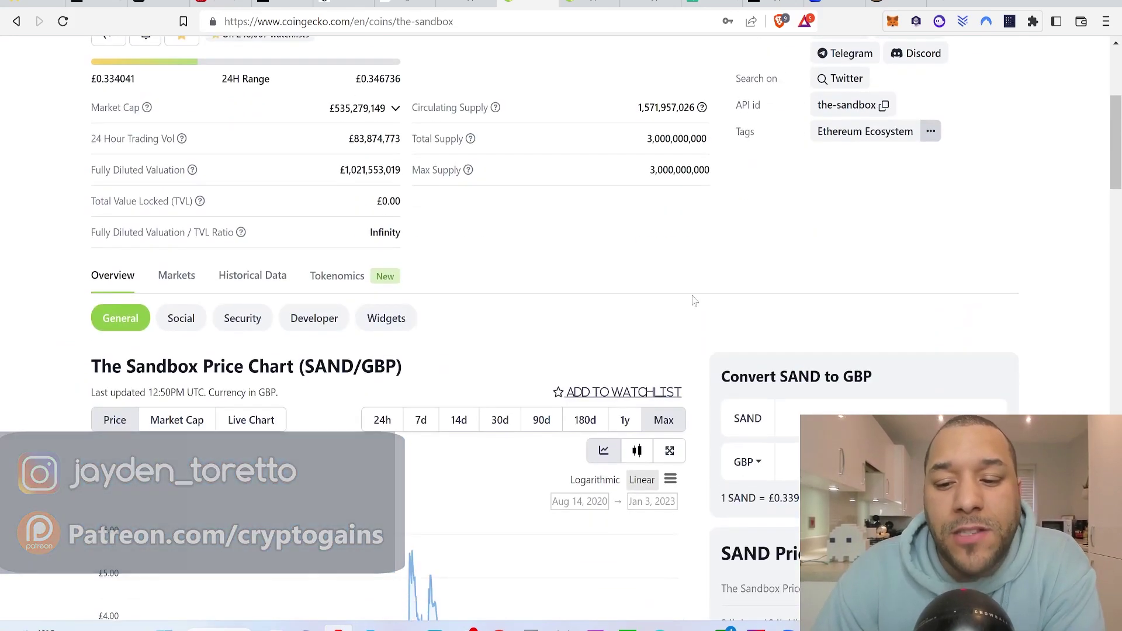
pyautogui.click(784, 344)
pyautogui.write('1000')
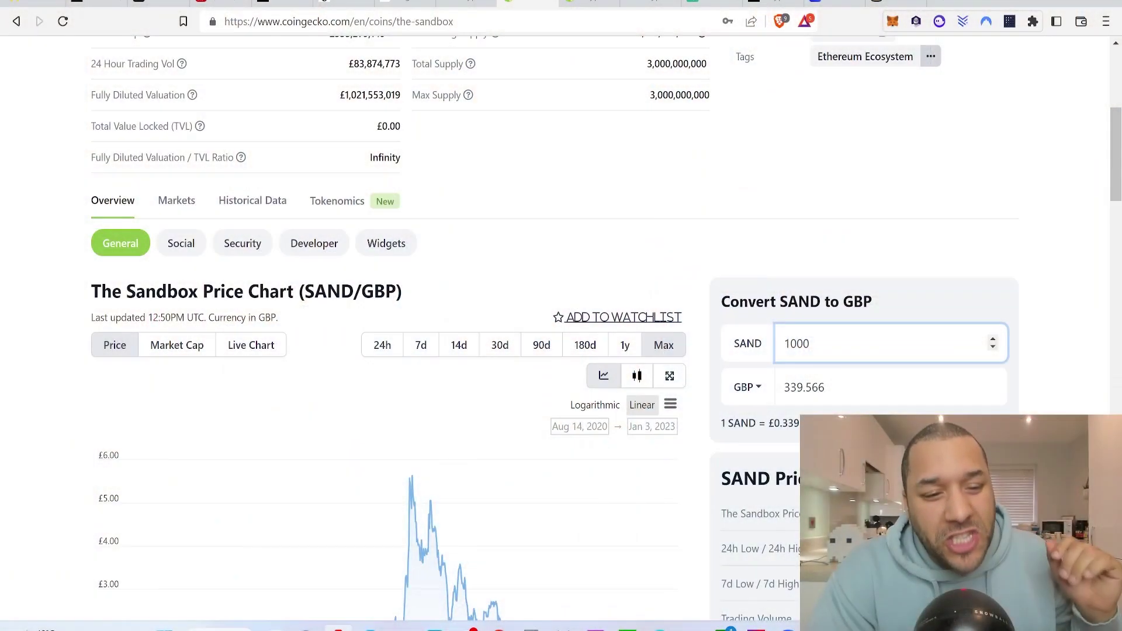
pyautogui.scroll(6, 562, 327)
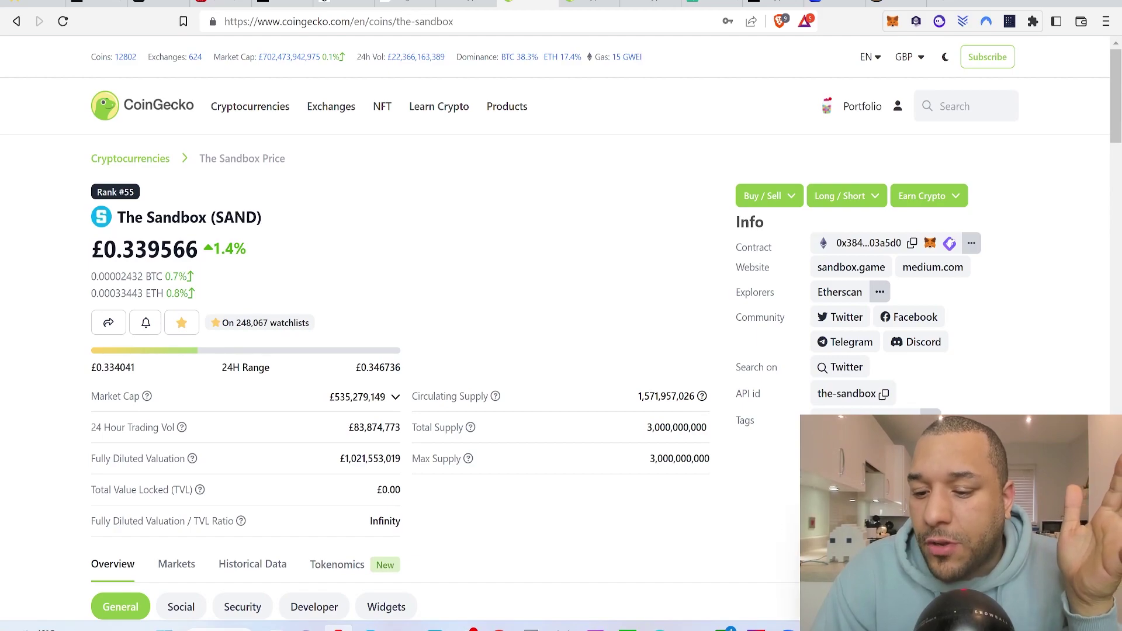
# Return to the Excel spreadsheet and review Sandbox's starter amount and the whole STARTER column, C2:C20
pyautogui.hotkey('alt', 'Tab')
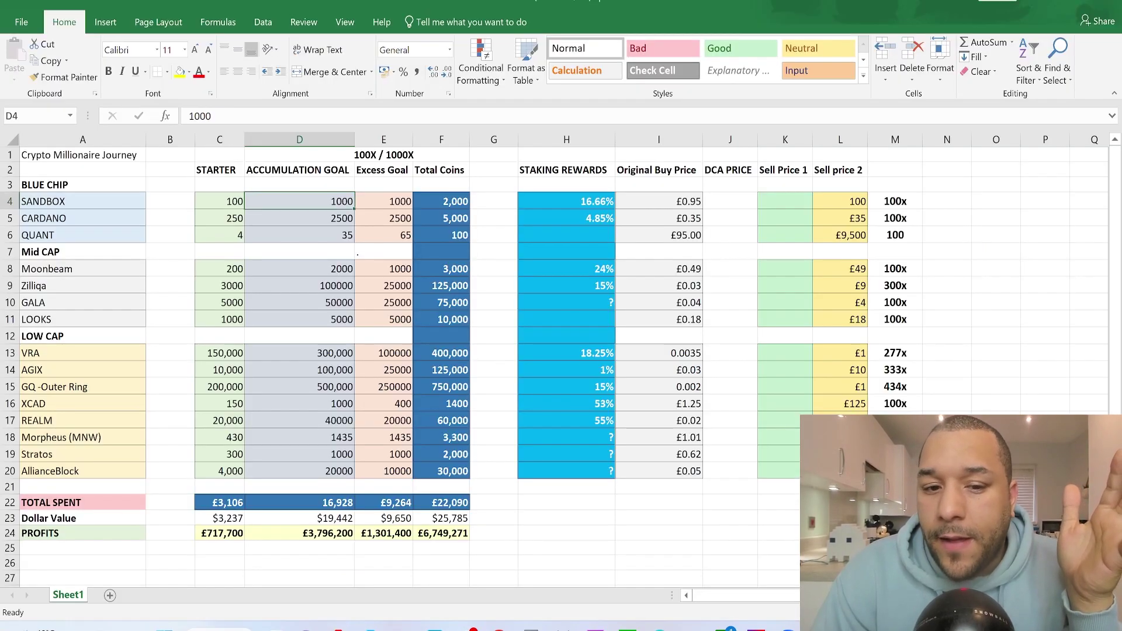
pyautogui.click(219, 203)
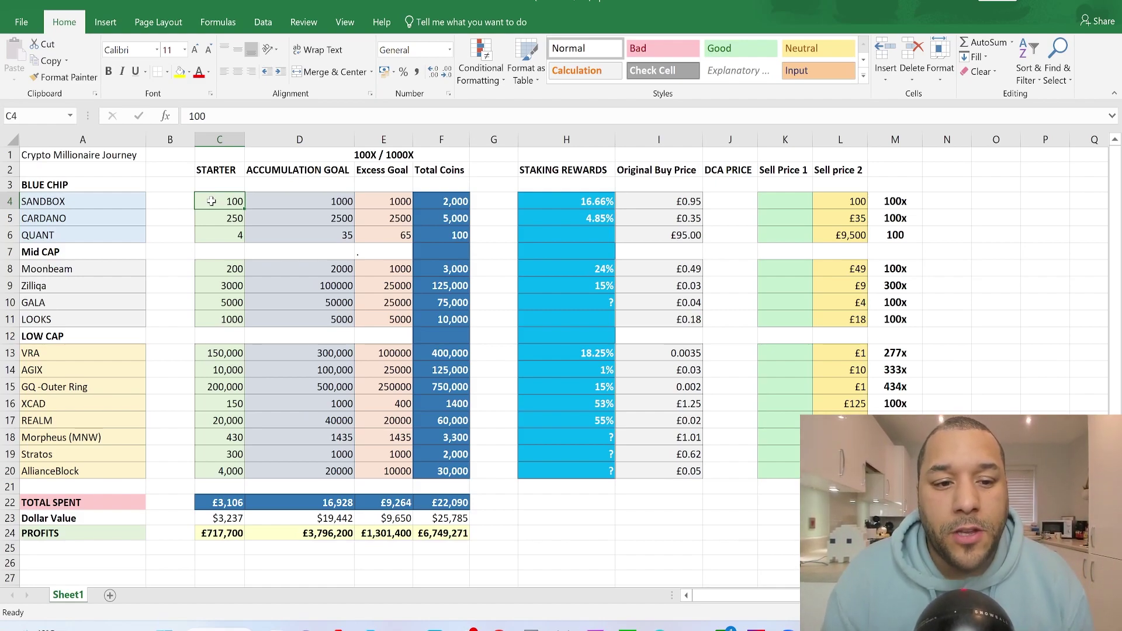
pyautogui.moveTo(224, 171); pyautogui.dragTo(226, 473)
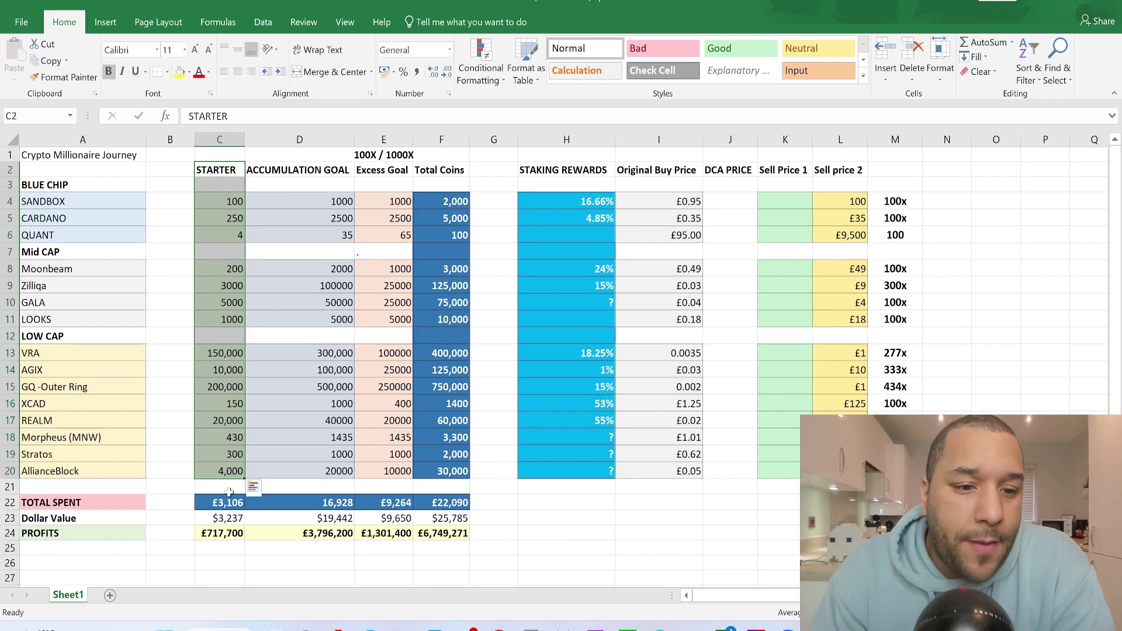
pyautogui.click(257, 436)
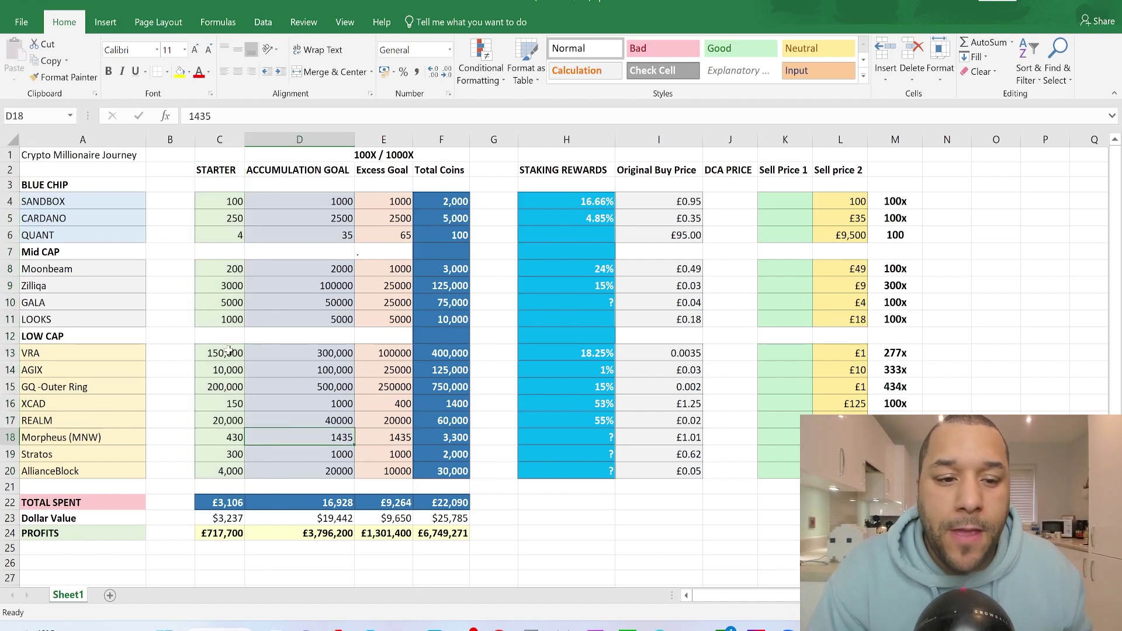
pyautogui.click(217, 170)
pyautogui.moveTo(217, 170); pyautogui.dragTo(215, 468)
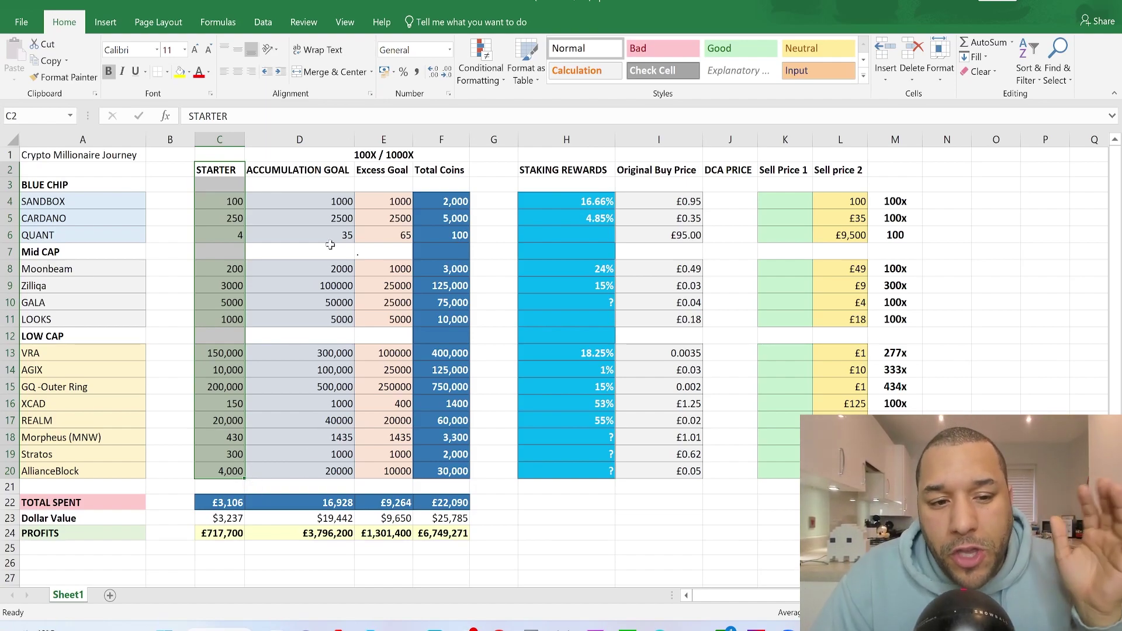
# Examine Sandbox's starter amount, accumulation goal, excess goal and total coins across row 4
pyautogui.click(240, 202)
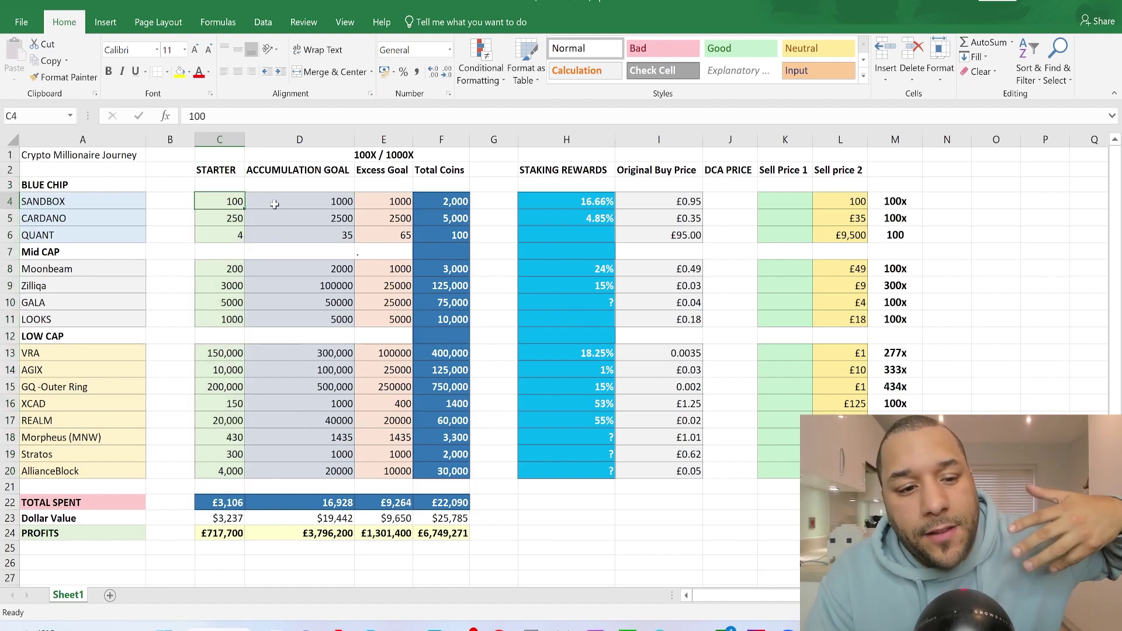
pyautogui.moveTo(275, 201); pyautogui.dragTo(282, 245)
pyautogui.click(303, 207)
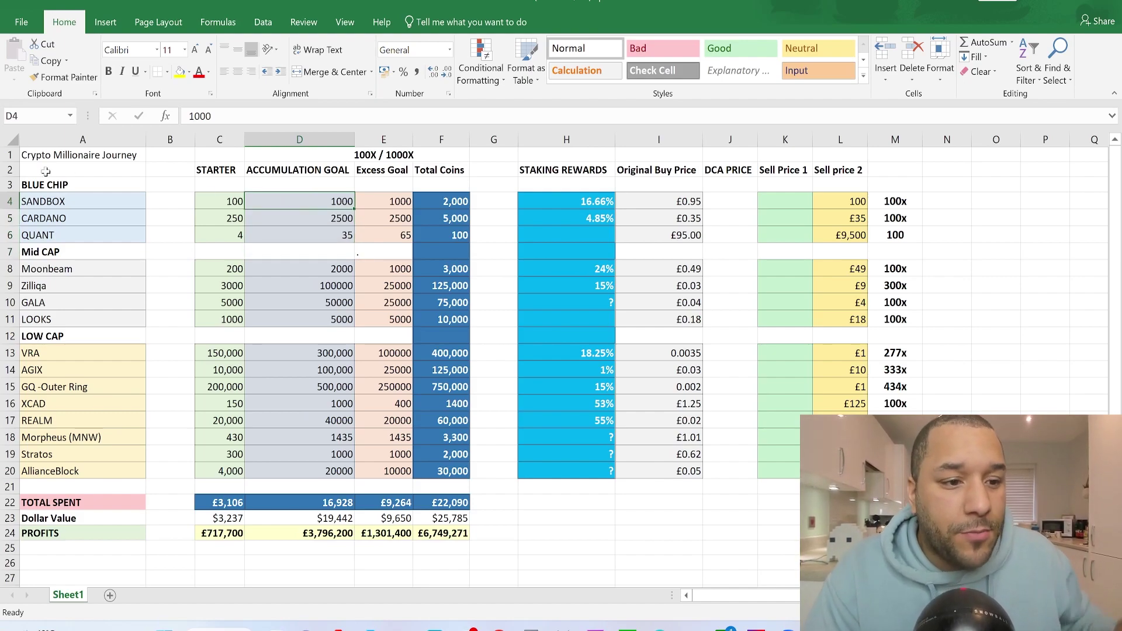
pyautogui.click(44, 199)
pyautogui.click(271, 200)
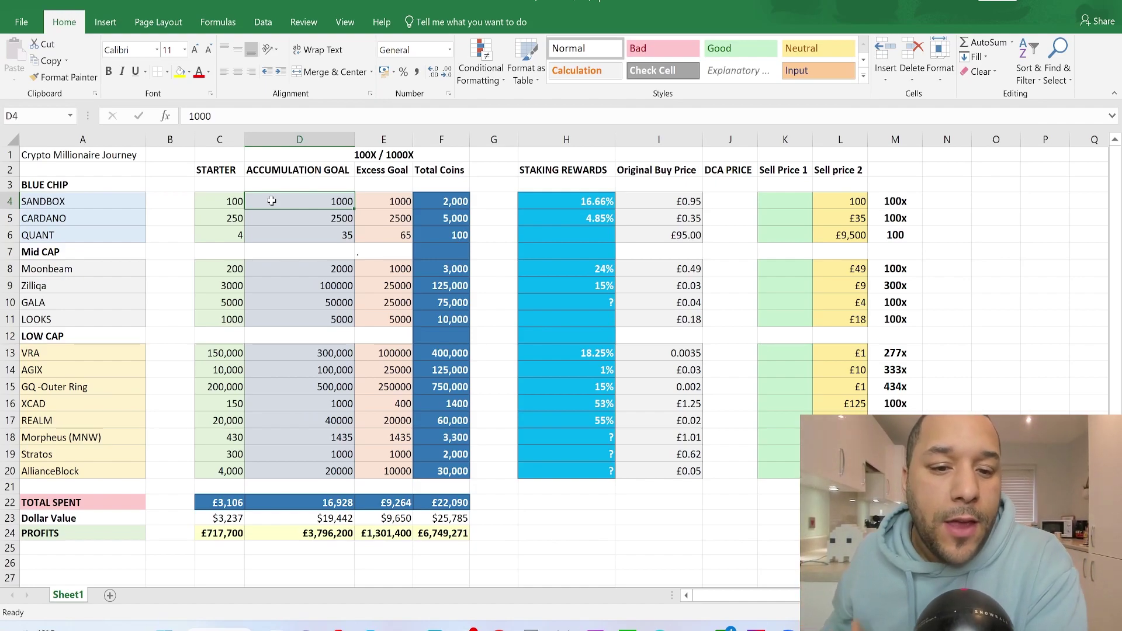
pyautogui.click(394, 203)
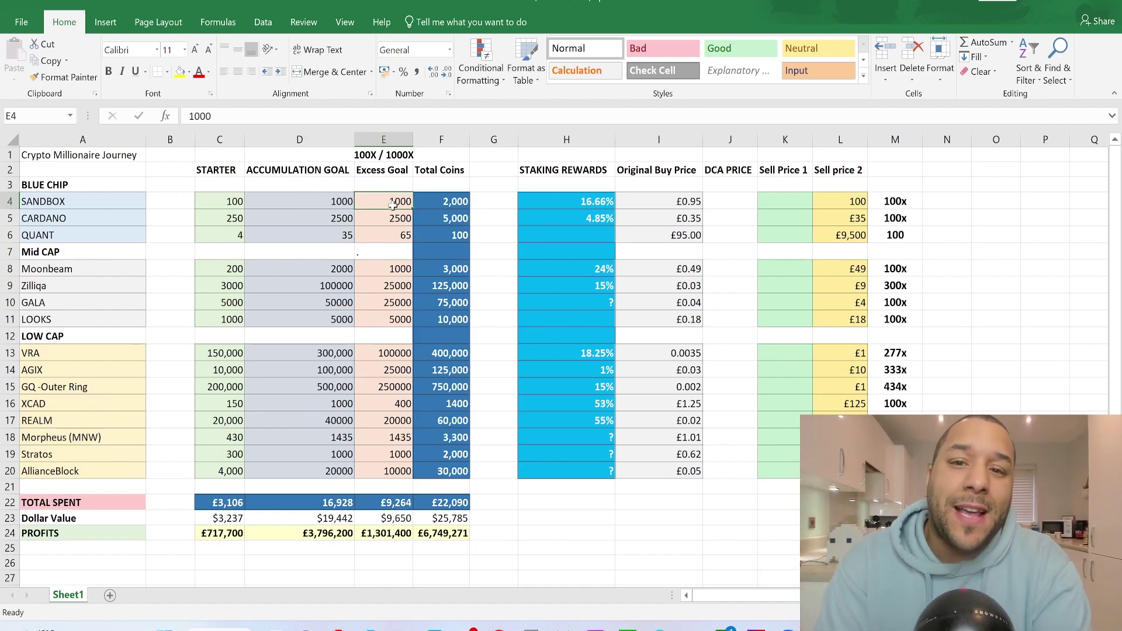
pyautogui.click(438, 203)
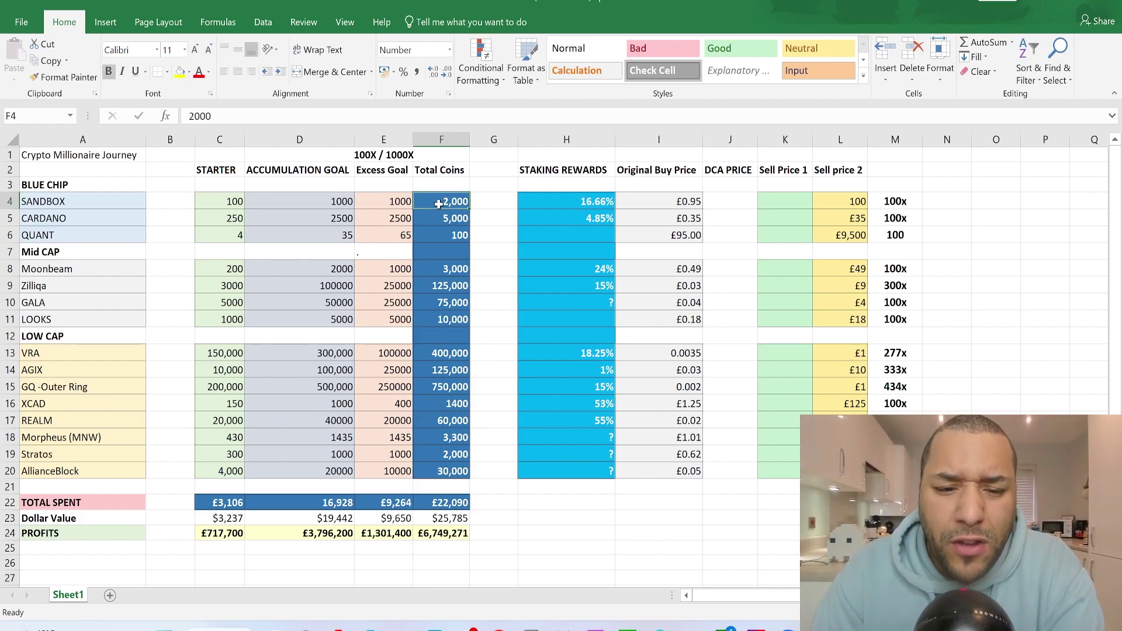
pyautogui.click(280, 202)
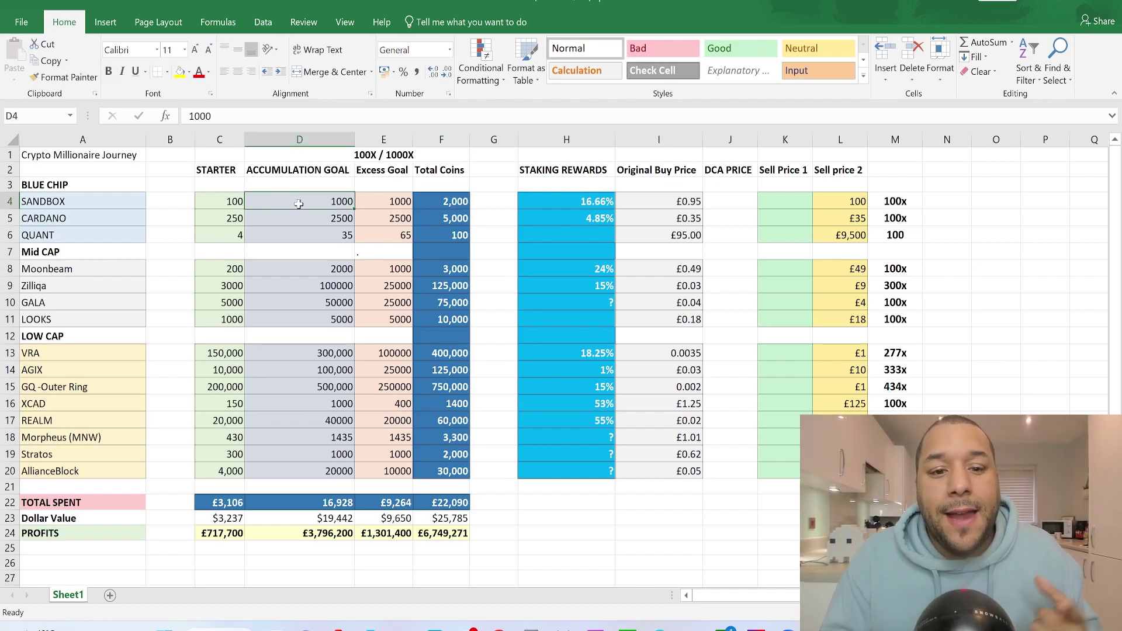
pyautogui.click(397, 202)
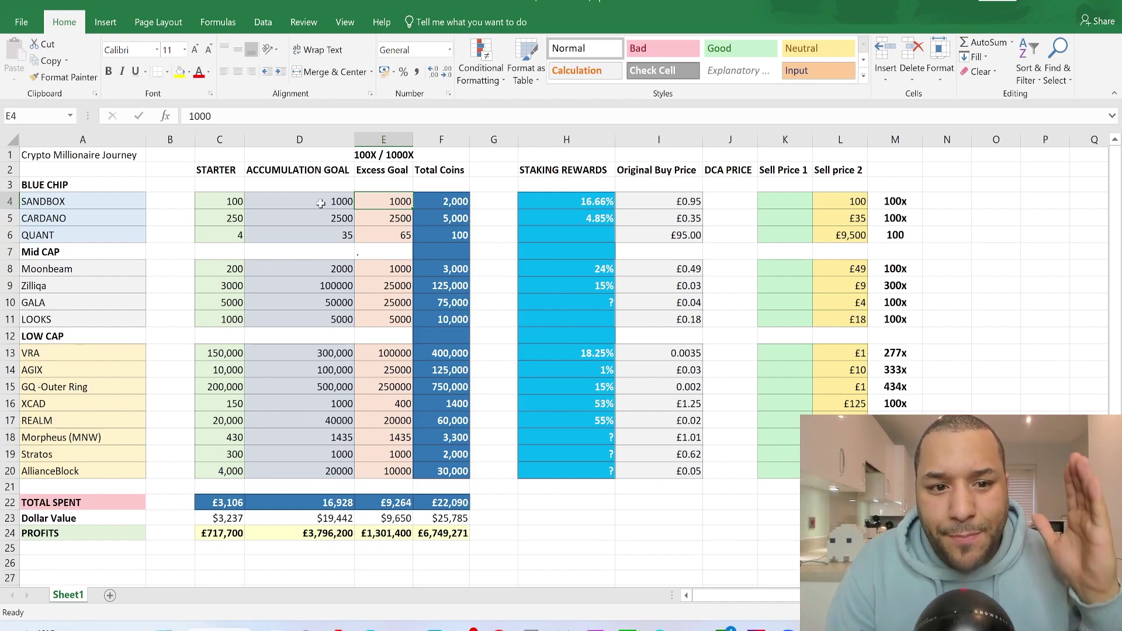
# Review the accumulation goals of Sandbox, Cardano and Quant, along with Cardano's excess goal
pyautogui.click(286, 204)
pyautogui.click(306, 221)
pyautogui.click(386, 218)
pyautogui.click(330, 232)
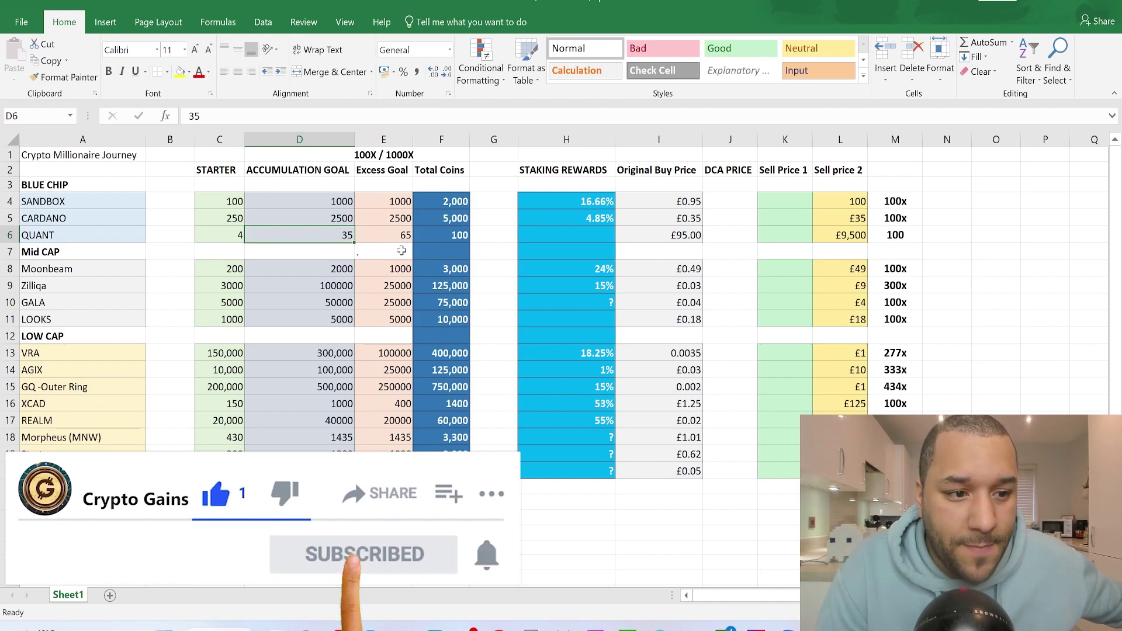
pyautogui.click(270, 216)
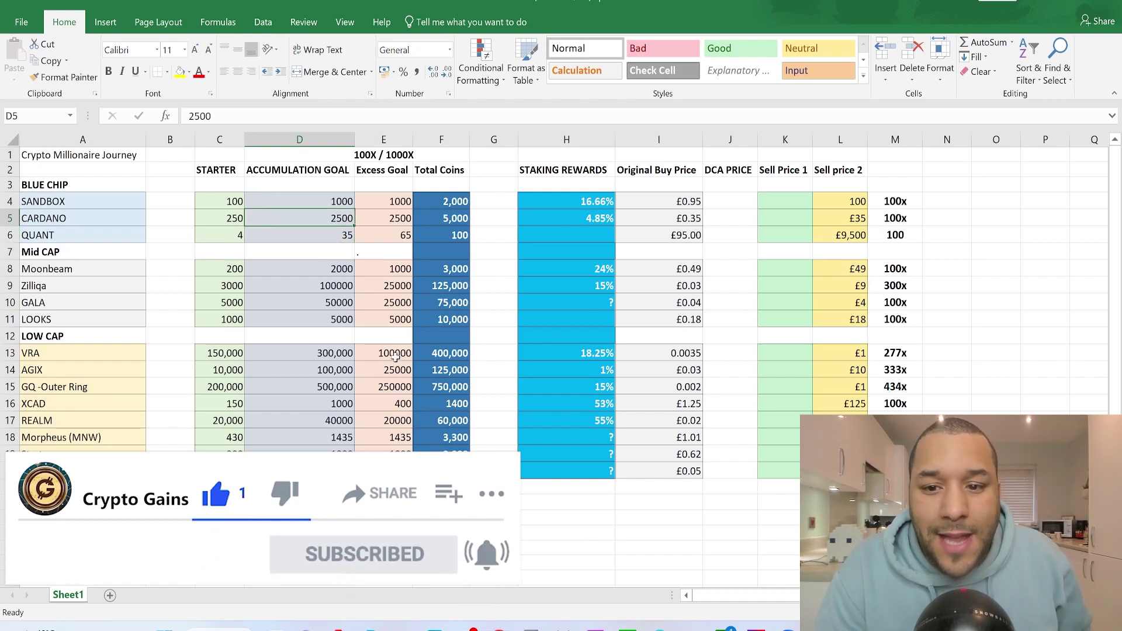
# Check The Sandbox's current price on CoinGecko and enter £0.33 as Sandbox's DCA price in J4 of the Excel spreadsheet
pyautogui.click(730, 202)
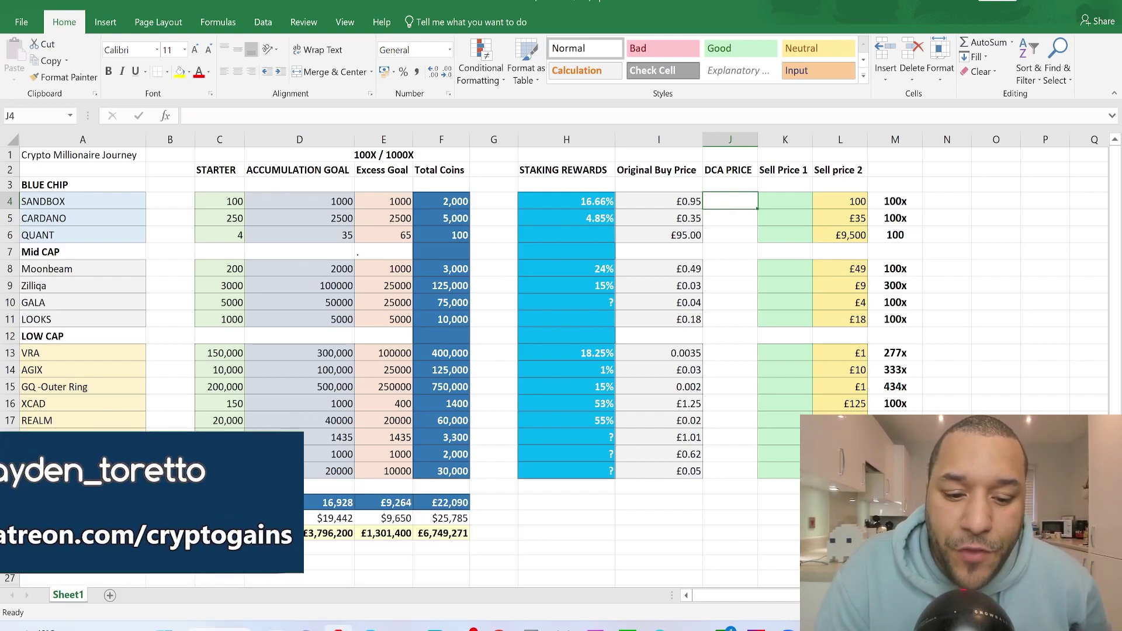
pyautogui.hotkey('alt', 'Tab')
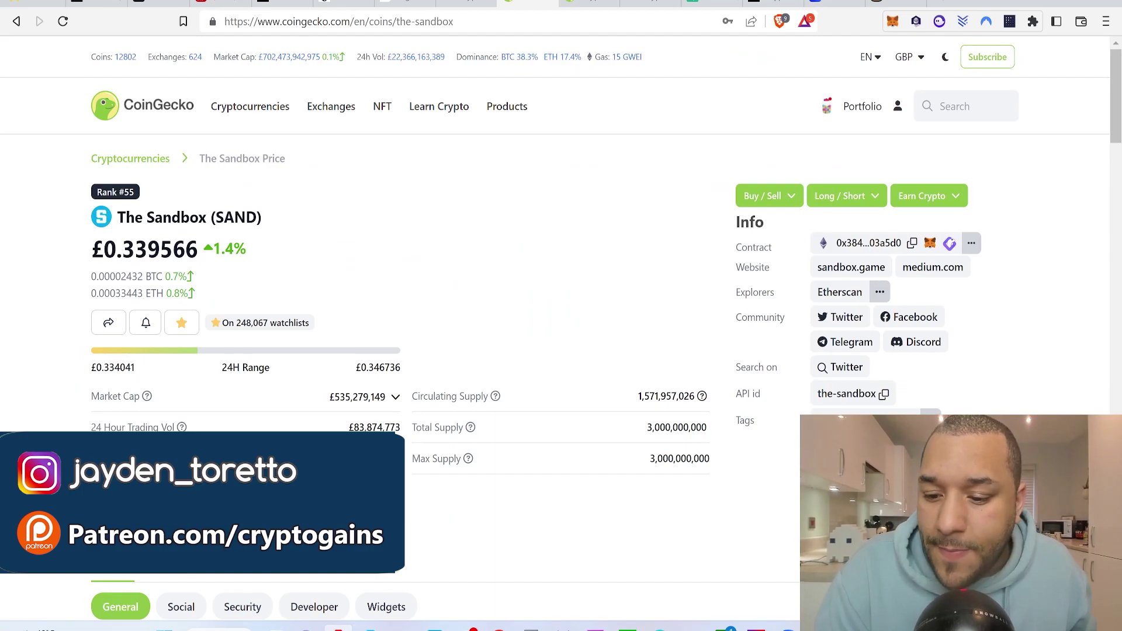
pyautogui.hotkey('alt', 'Tab')
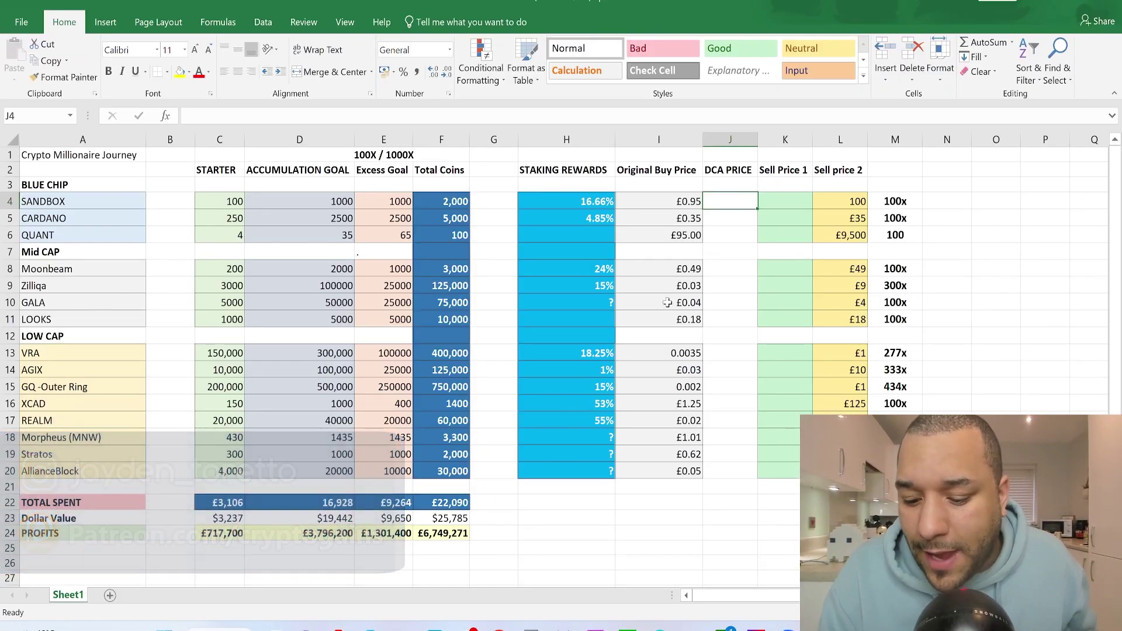
pyautogui.write('£.33')
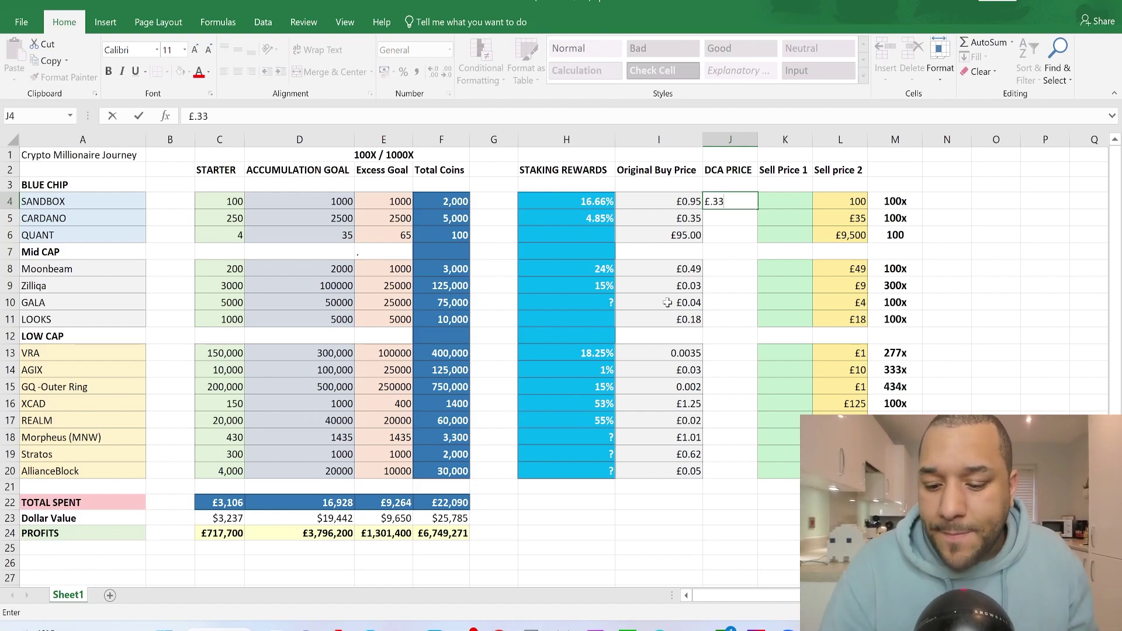
pyautogui.press('BackSpace')
pyautogui.press('BackSpace')
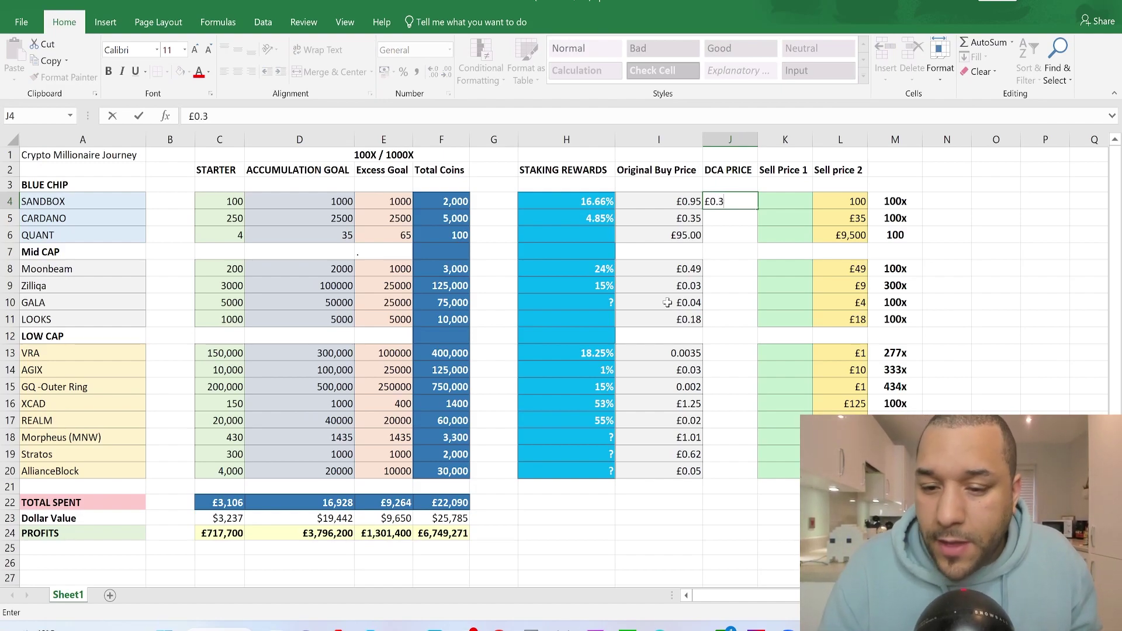
pyautogui.write('3')
pyautogui.press('Return')
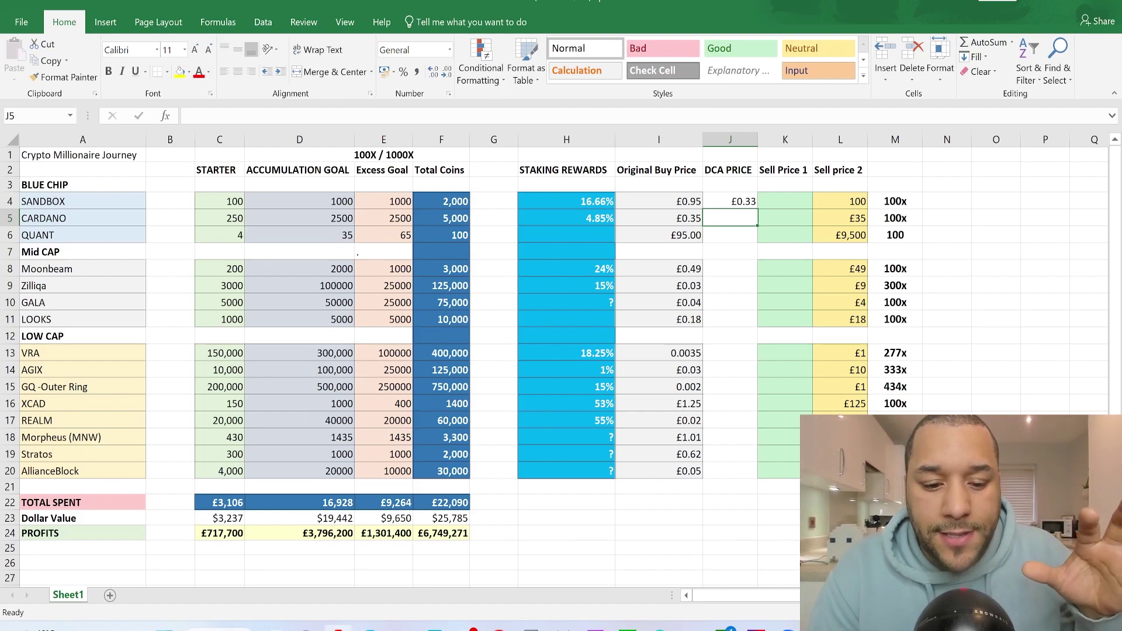
# Recheck The Sandbox's price on CoinGecko, then review Quant's and Zilliqa's accumulation goals and Sandbox's DCA price in Excel
pyautogui.hotkey('alt', 'Tab')
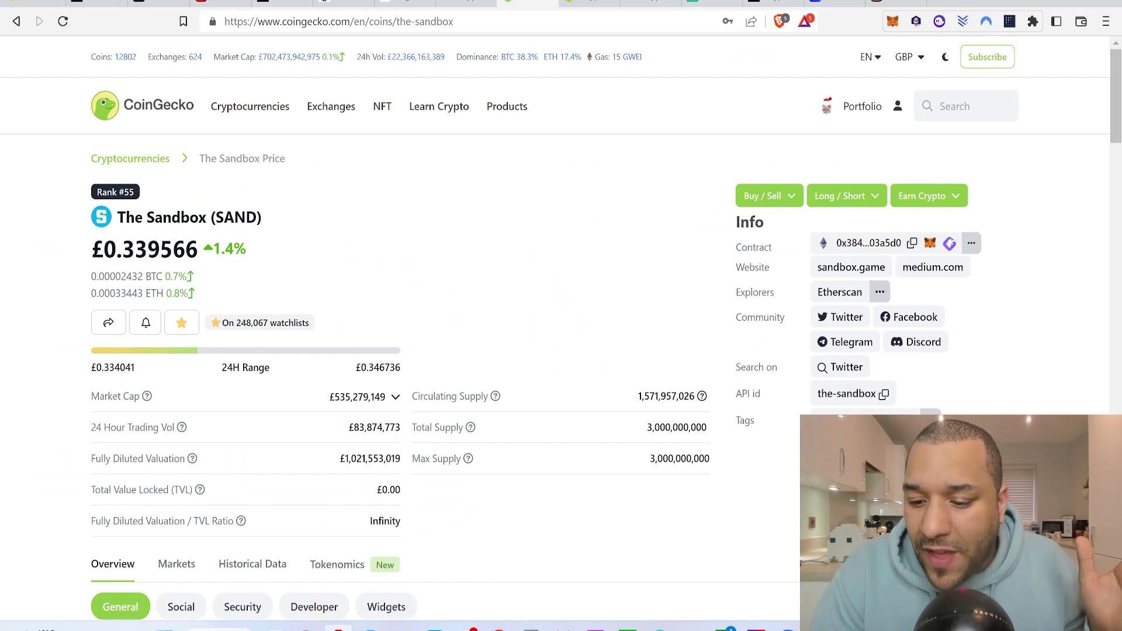
pyautogui.hotkey('alt', 'Tab')
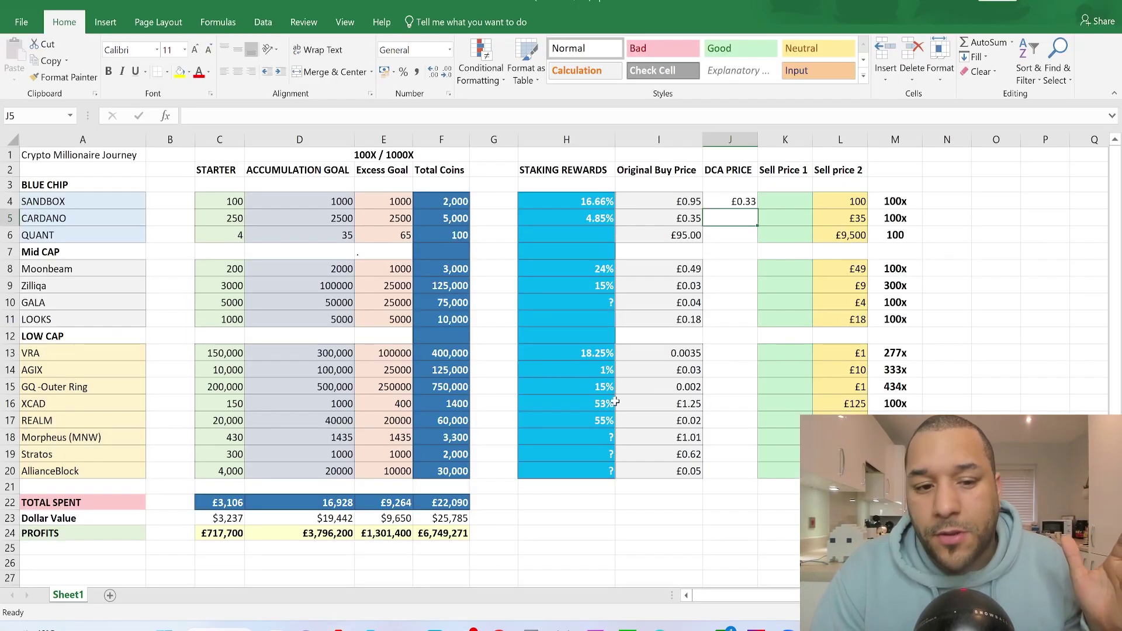
pyautogui.click(314, 235)
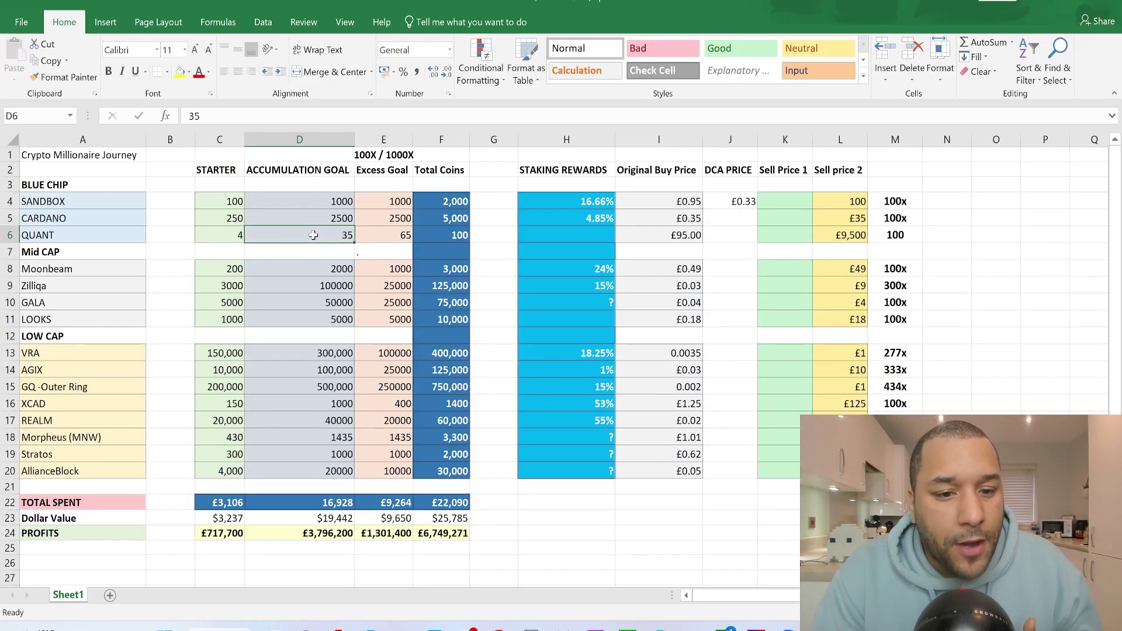
pyautogui.click(298, 286)
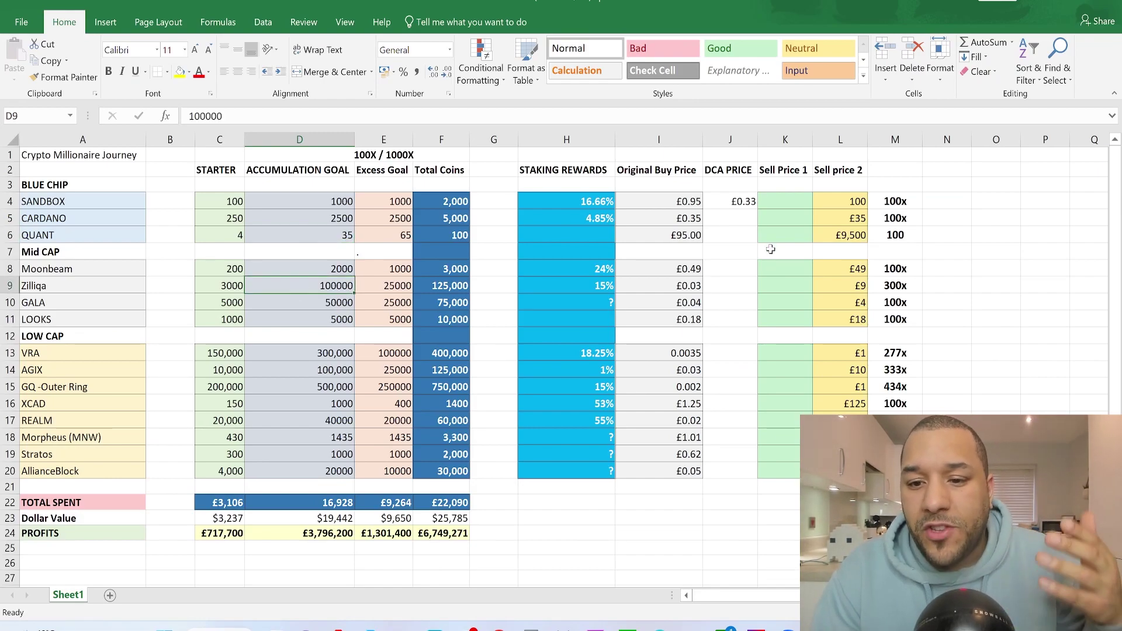
pyautogui.click(732, 201)
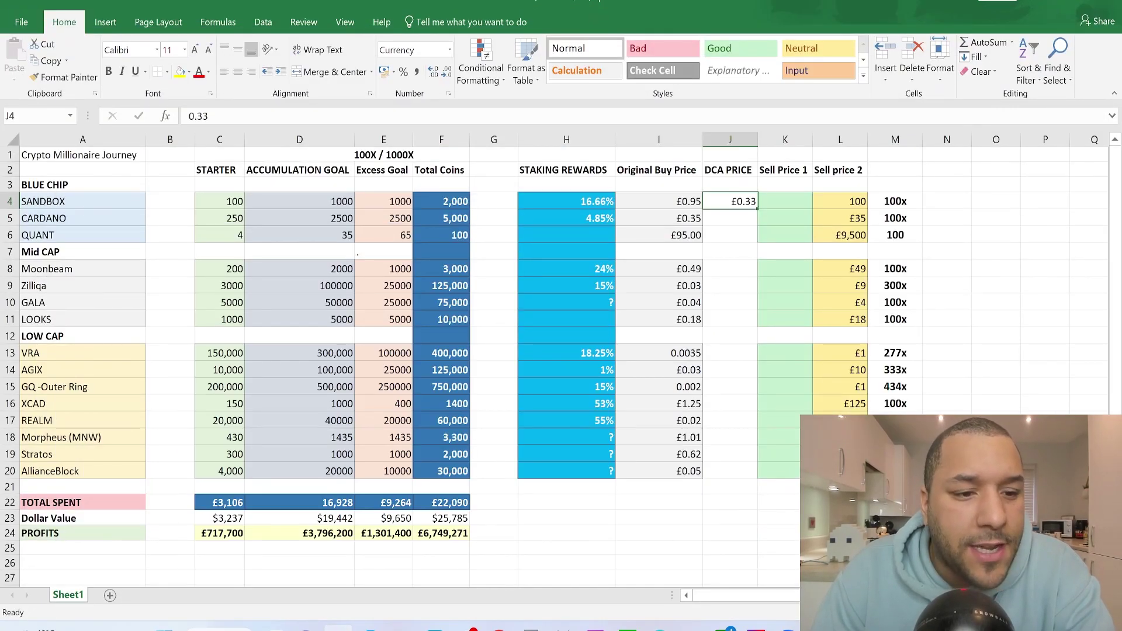
# Switch to CoinGecko, search for "card" and open the Cardano (ADA) page to check its current price
pyautogui.hotkey('alt', 'Tab')
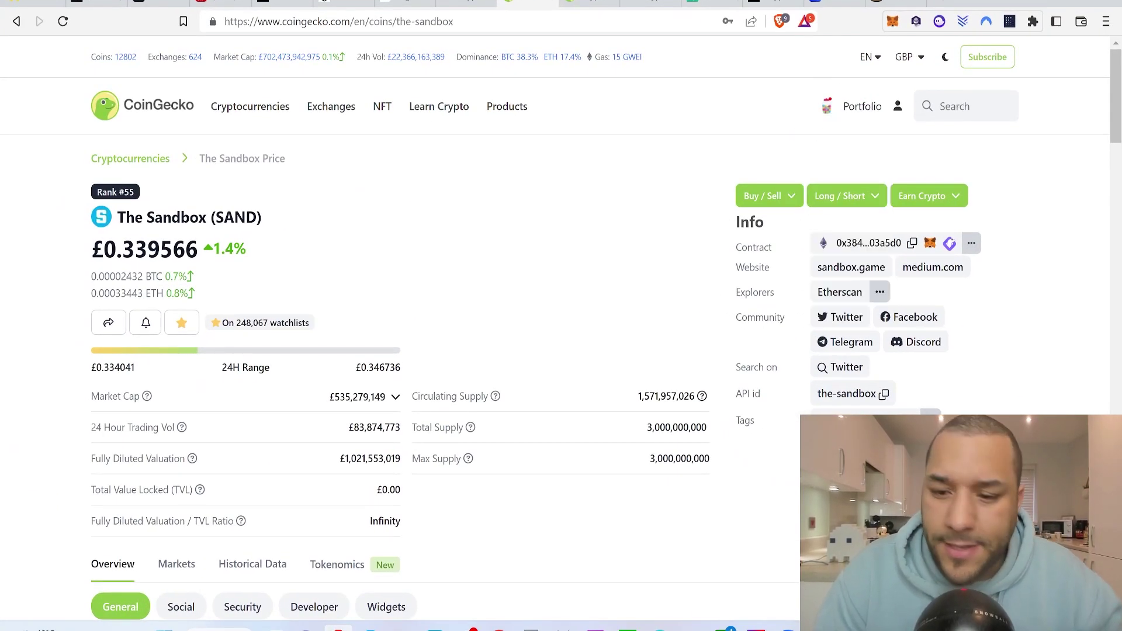
pyautogui.click(959, 106)
pyautogui.write('card')
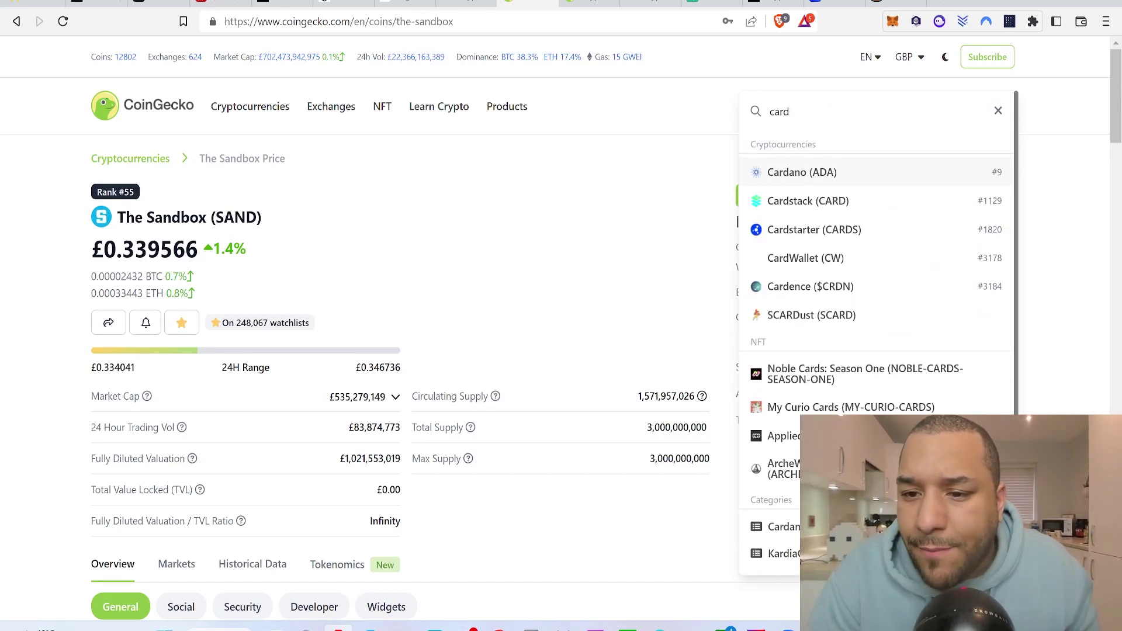
pyautogui.click(806, 175)
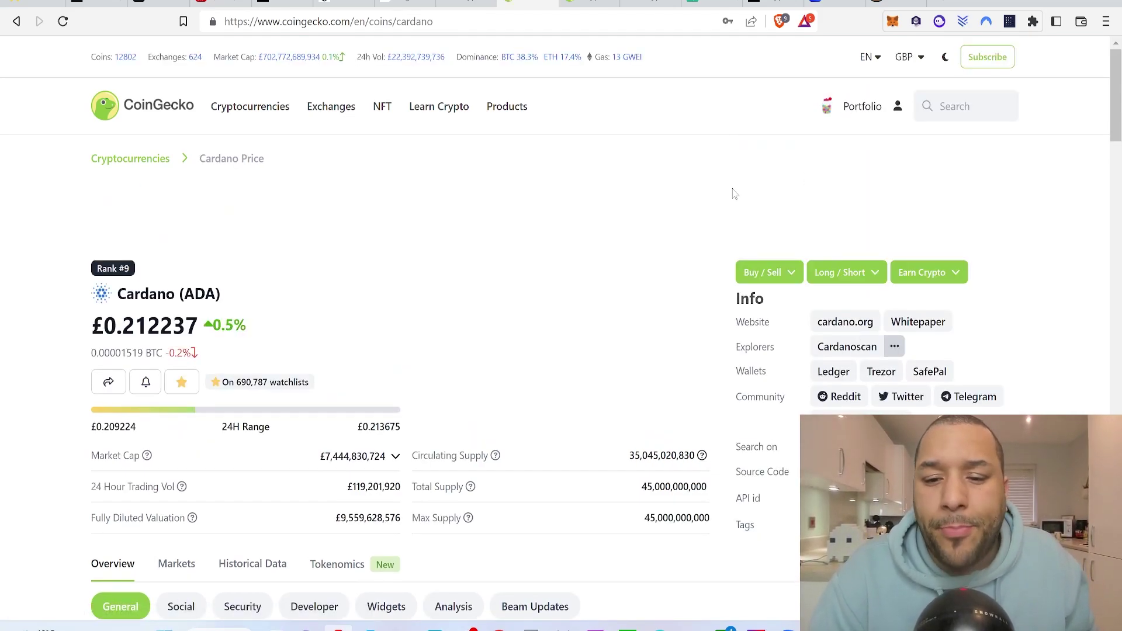
# Switch to Excel, enter £0.21 as Cardano's DCA price in J5 and compare it with the original buy price
pyautogui.hotkey('alt', 'Tab')
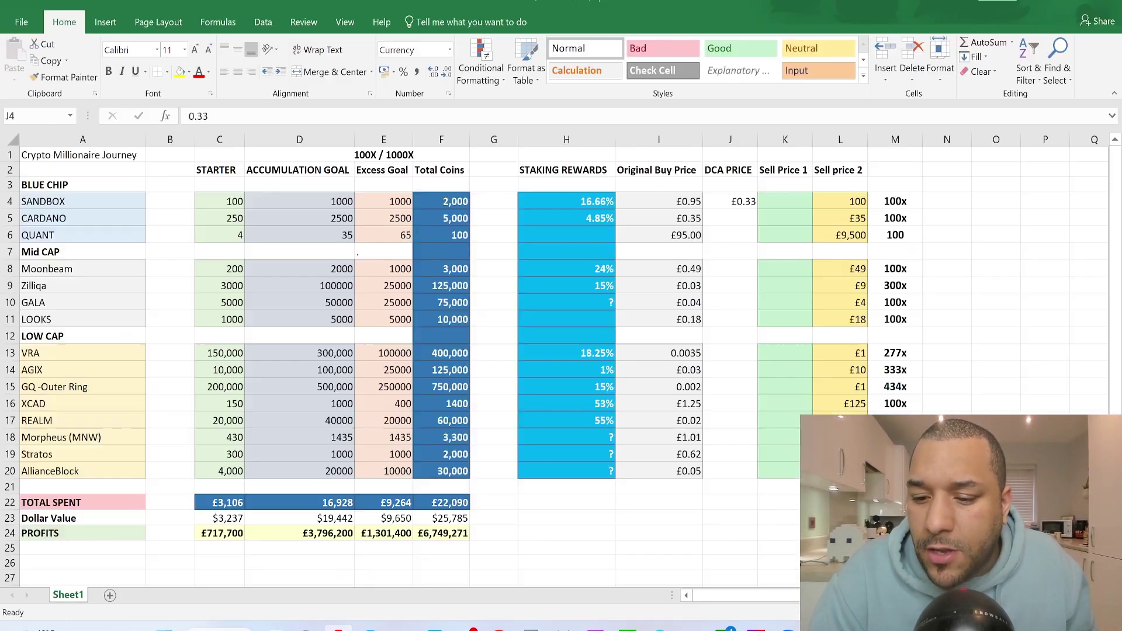
pyautogui.click(681, 223)
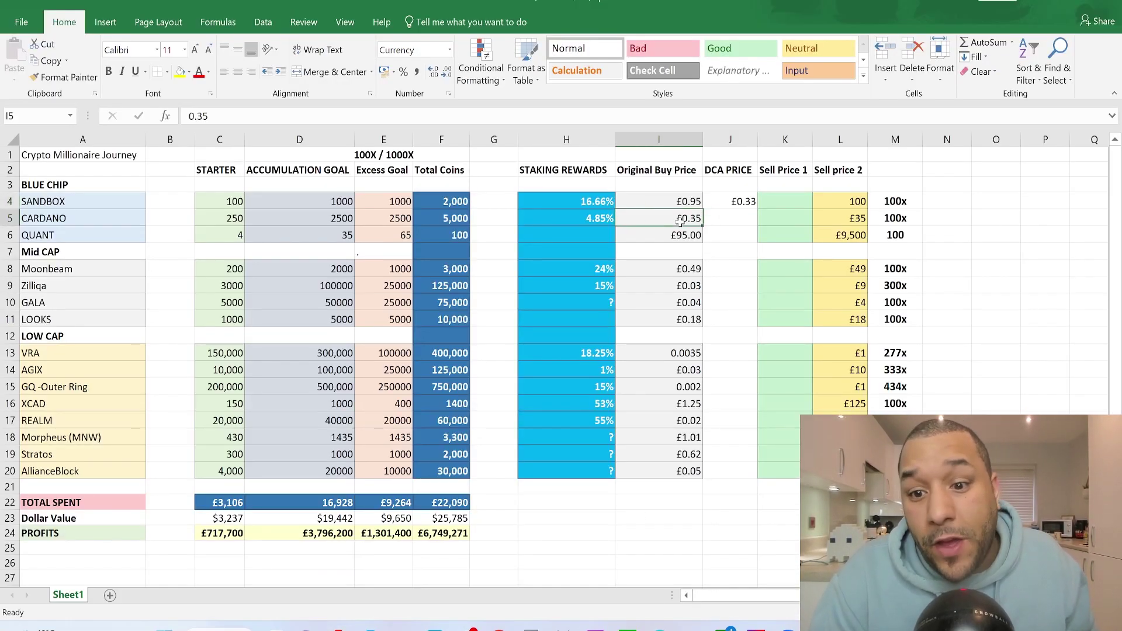
pyautogui.click(736, 221)
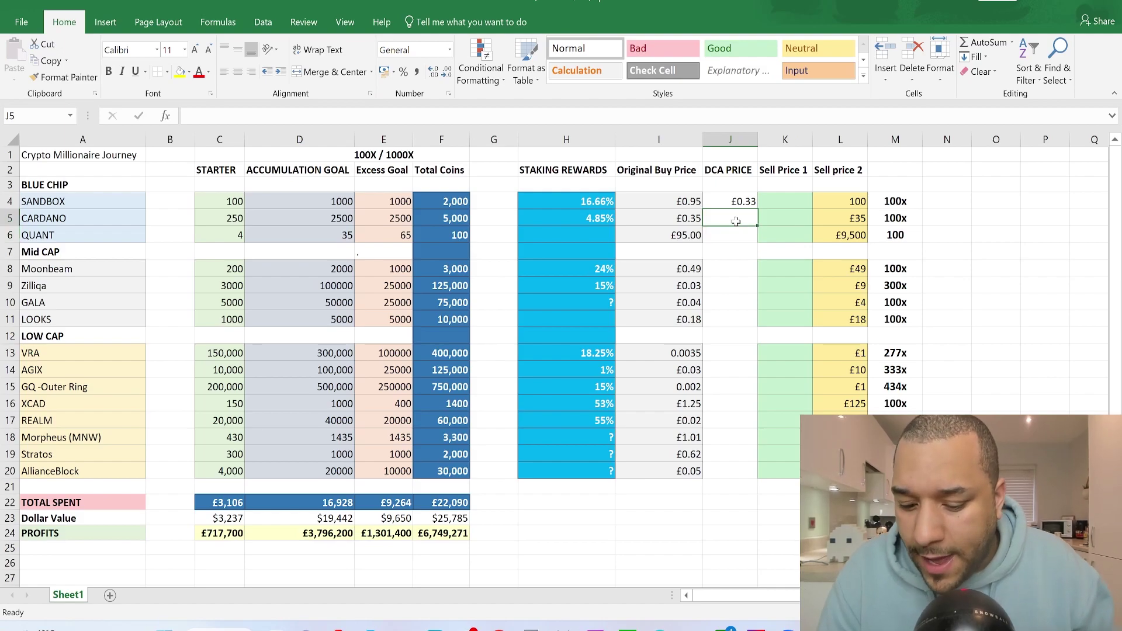
pyautogui.write('£0.21')
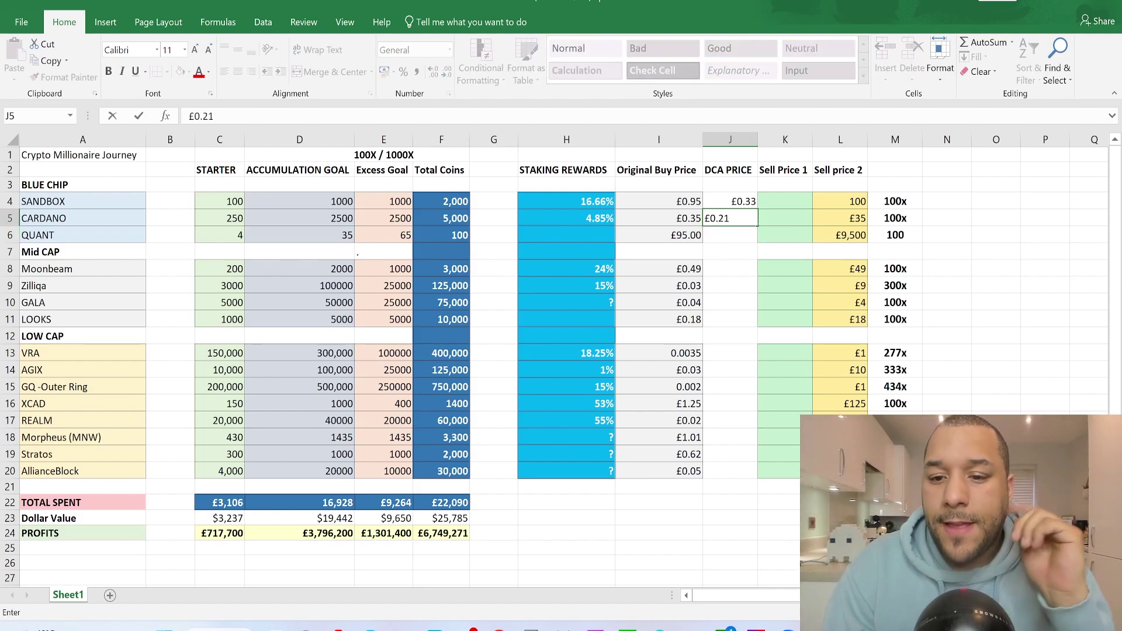
pyautogui.press('Return')
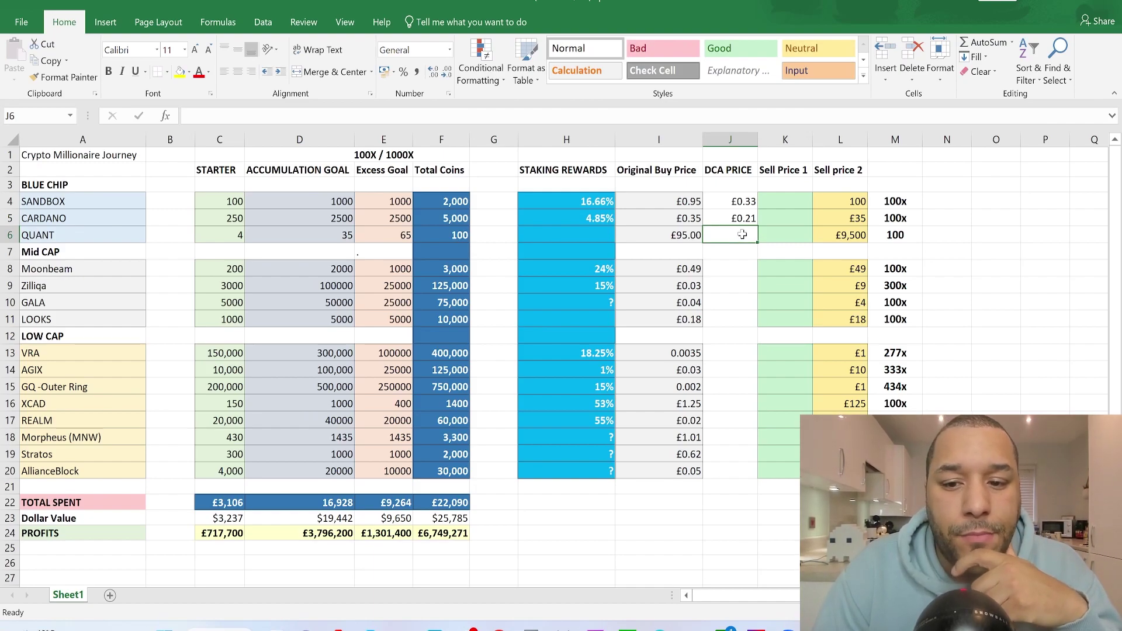
pyautogui.click(694, 221)
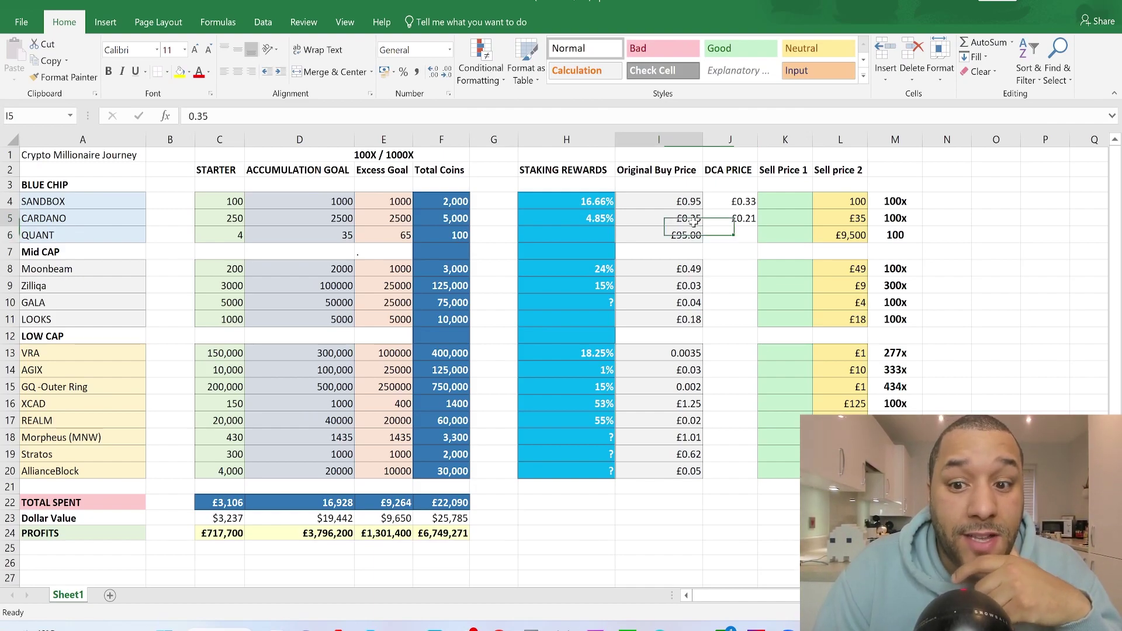
# Check Quant's original buy price, switch to CoinGecko and search for "qnt" to open the Quant (QNT) page
pyautogui.click(698, 235)
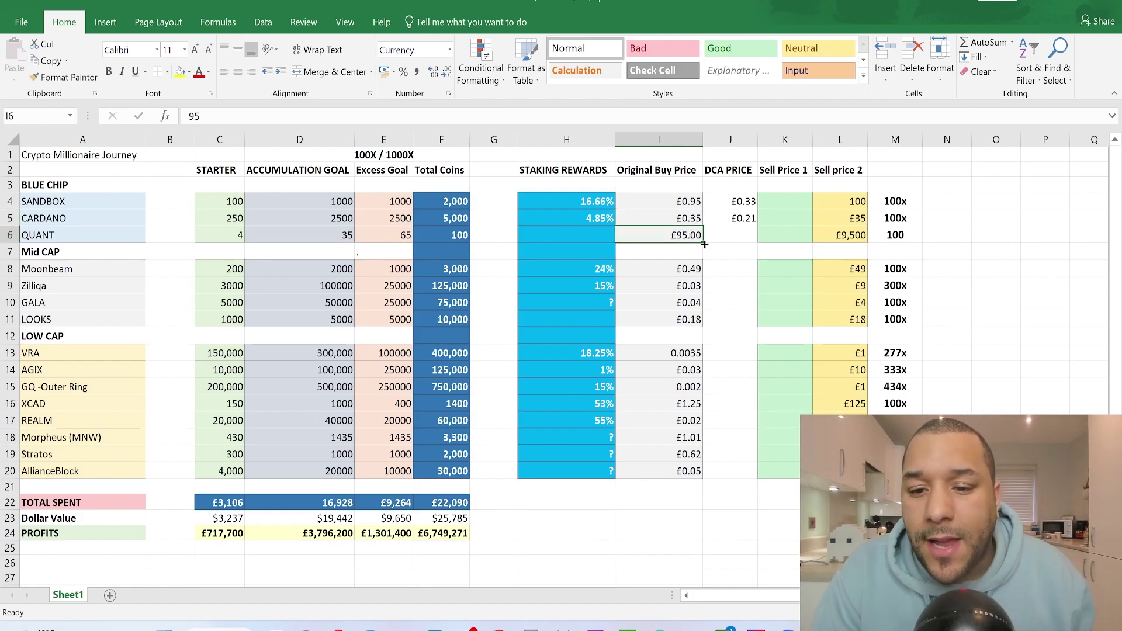
pyautogui.hotkey('alt', 'Tab')
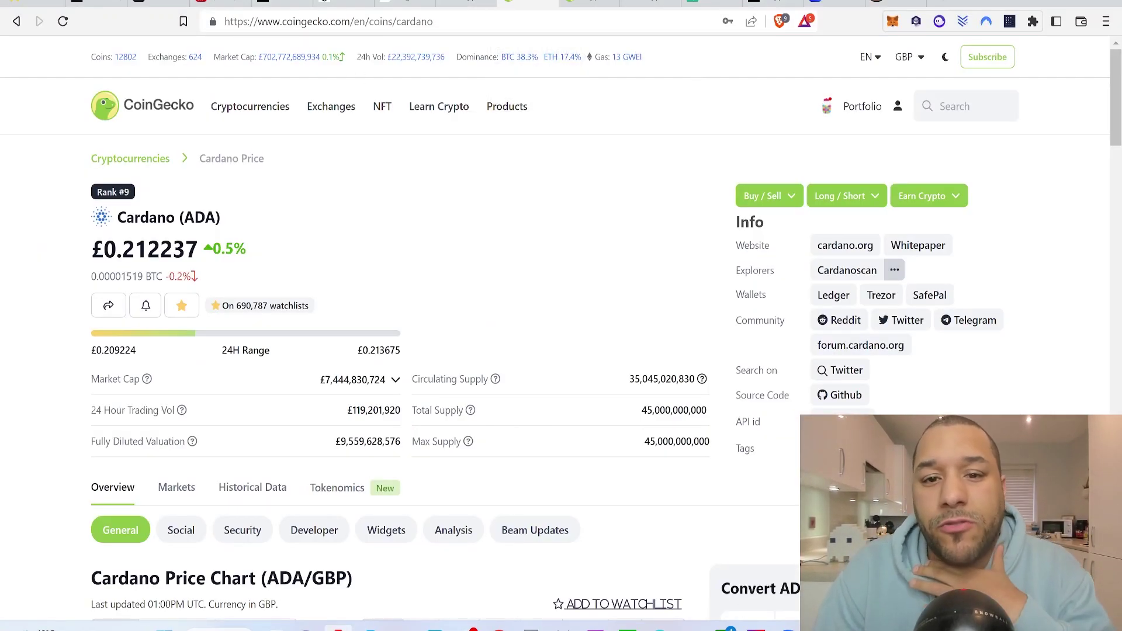
pyautogui.click(935, 106)
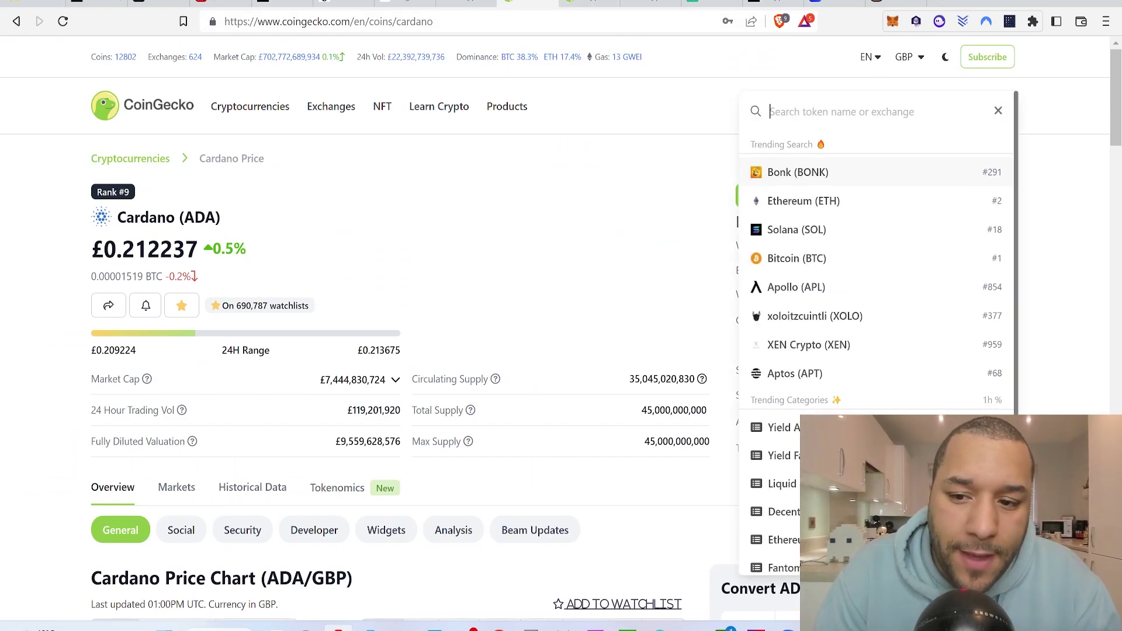
pyautogui.write('qnt')
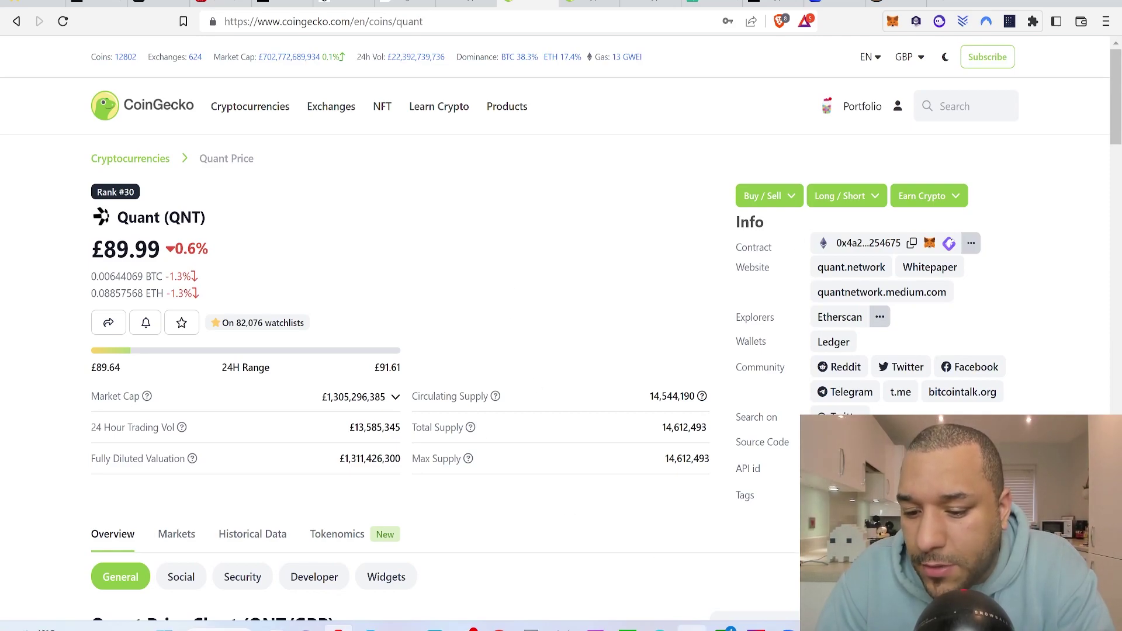
# Switch to Excel and enter £90 as Quant's DCA price in J6
pyautogui.hotkey('alt', 'Tab')
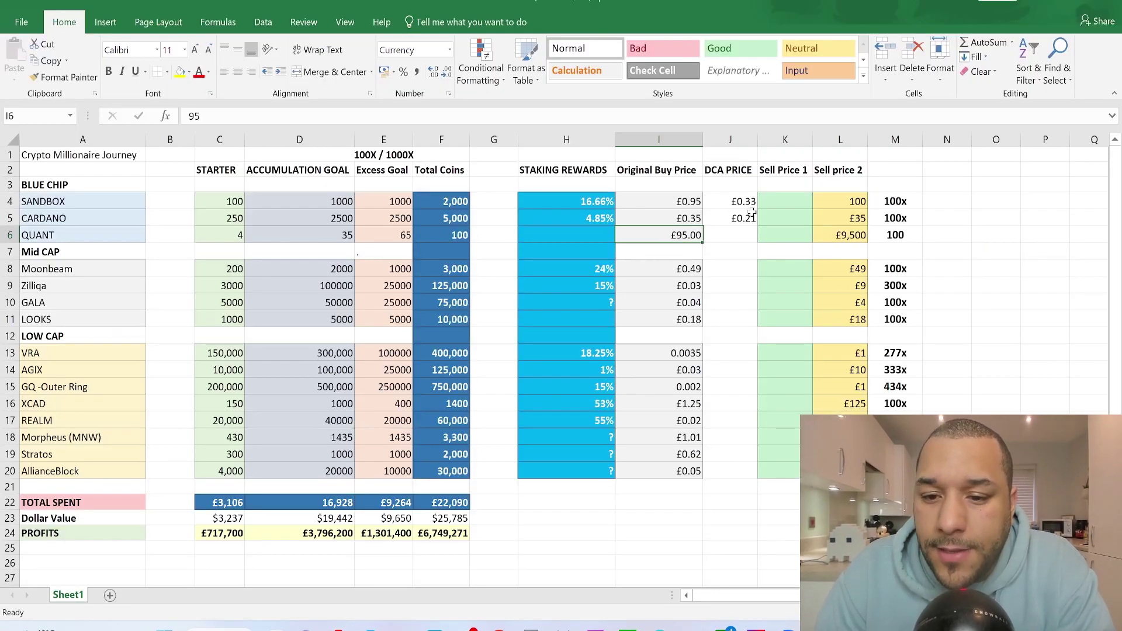
pyautogui.click(735, 238)
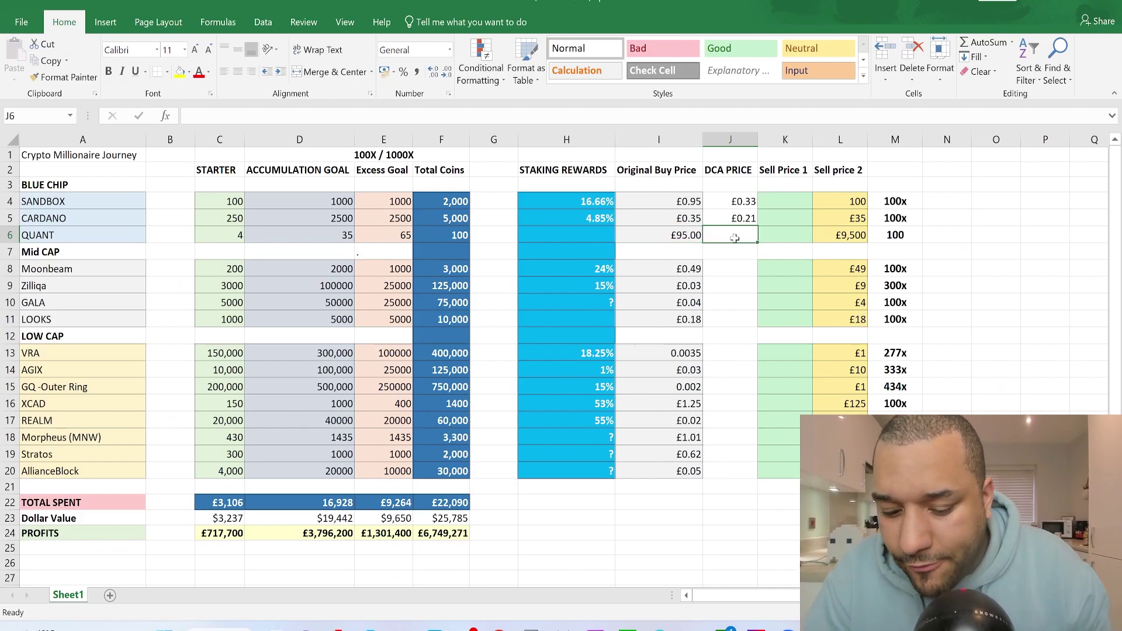
pyautogui.write('£90')
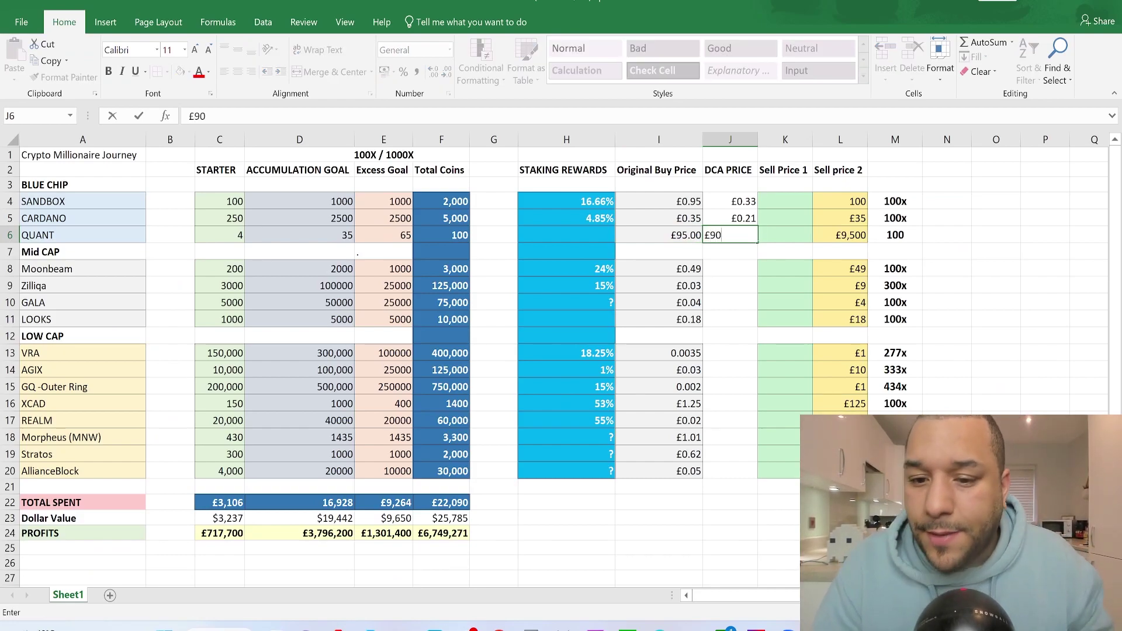
pyautogui.click(734, 264)
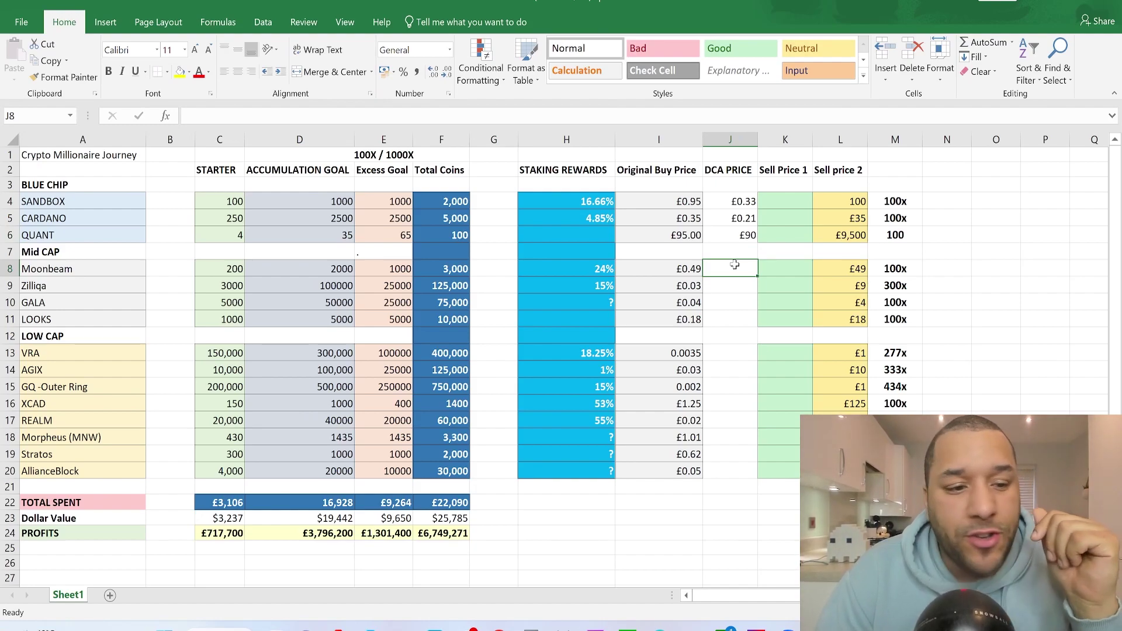
# Review Moonbeam's original buy price, accumulation goal and starter amount
pyautogui.click(691, 268)
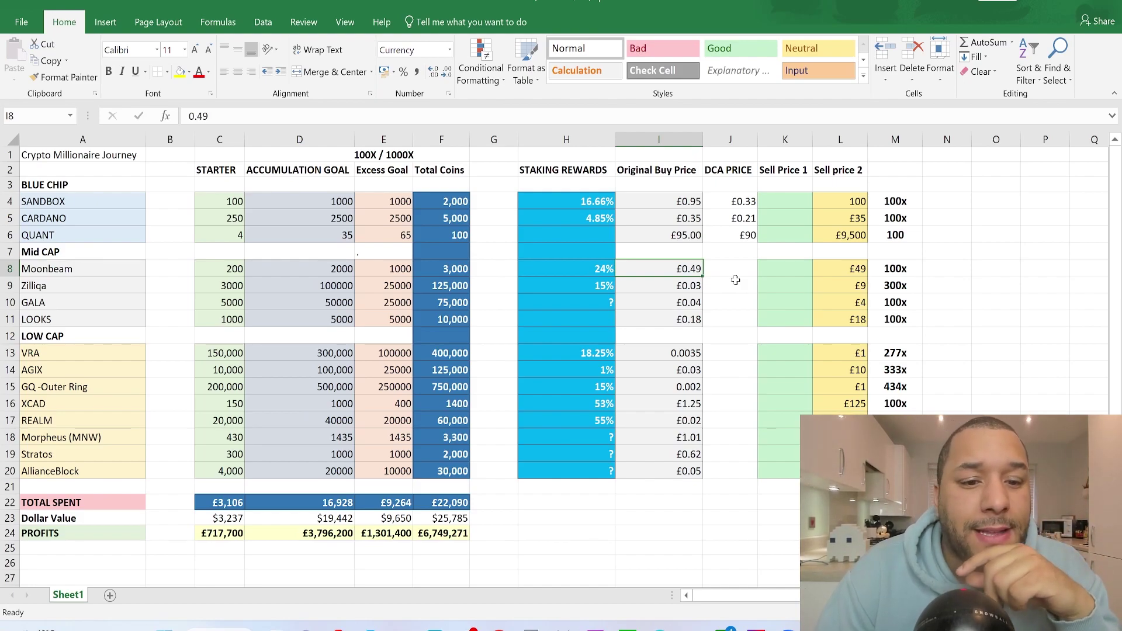
pyautogui.click(281, 272)
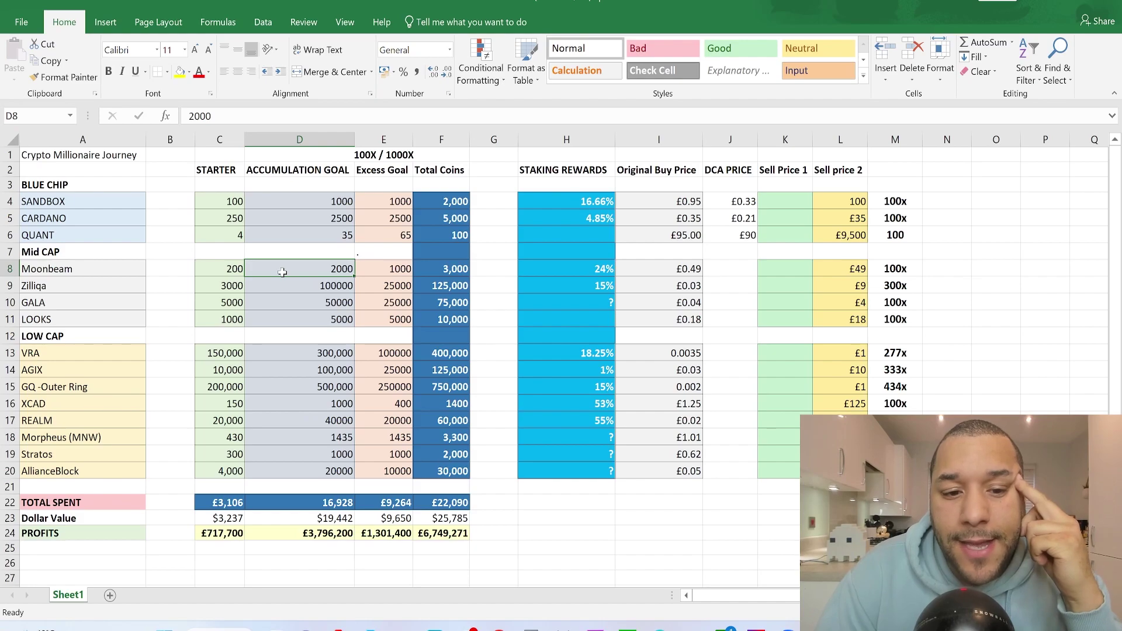
pyautogui.click(225, 271)
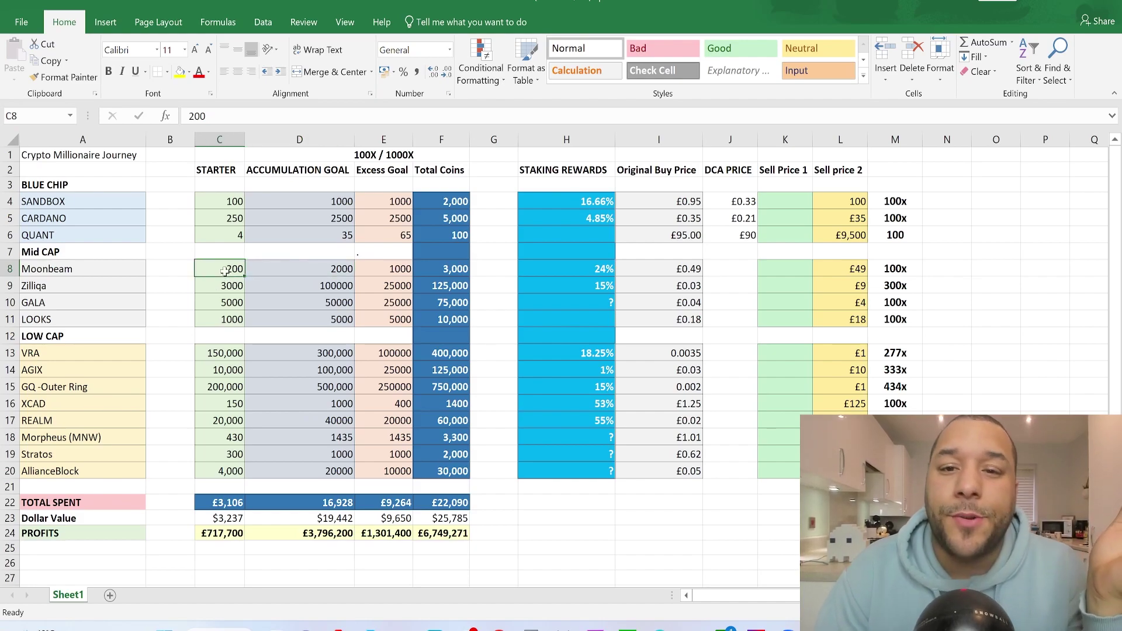
pyautogui.click(289, 271)
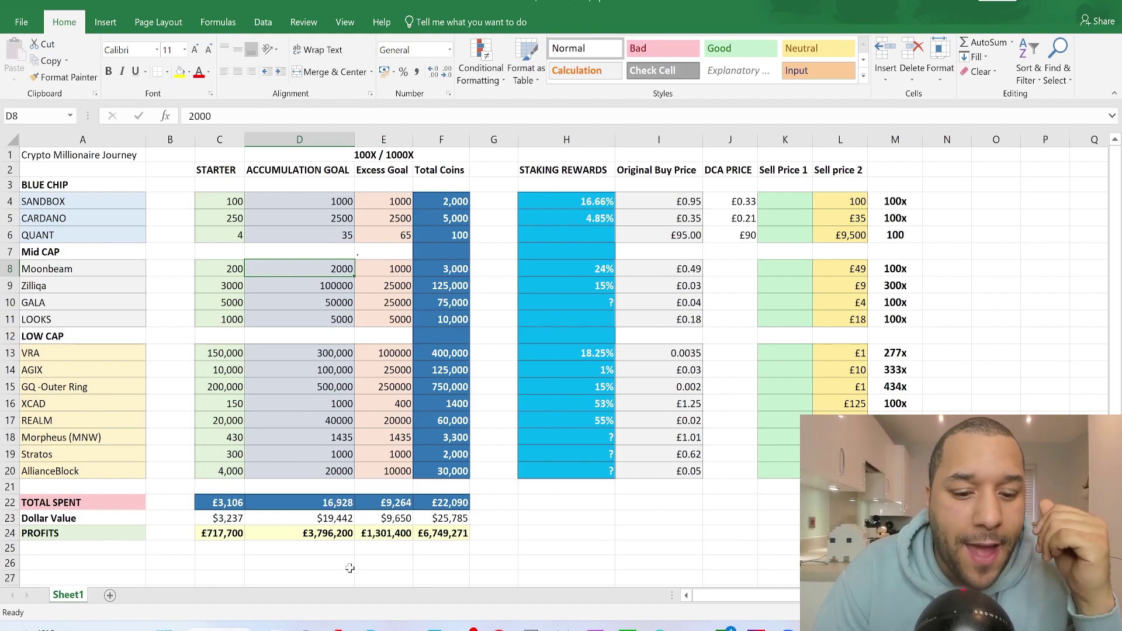
# Switch to CoinGecko, search for "glmr" and open the Moonbeam (GLMR) page
pyautogui.click(339, 627)
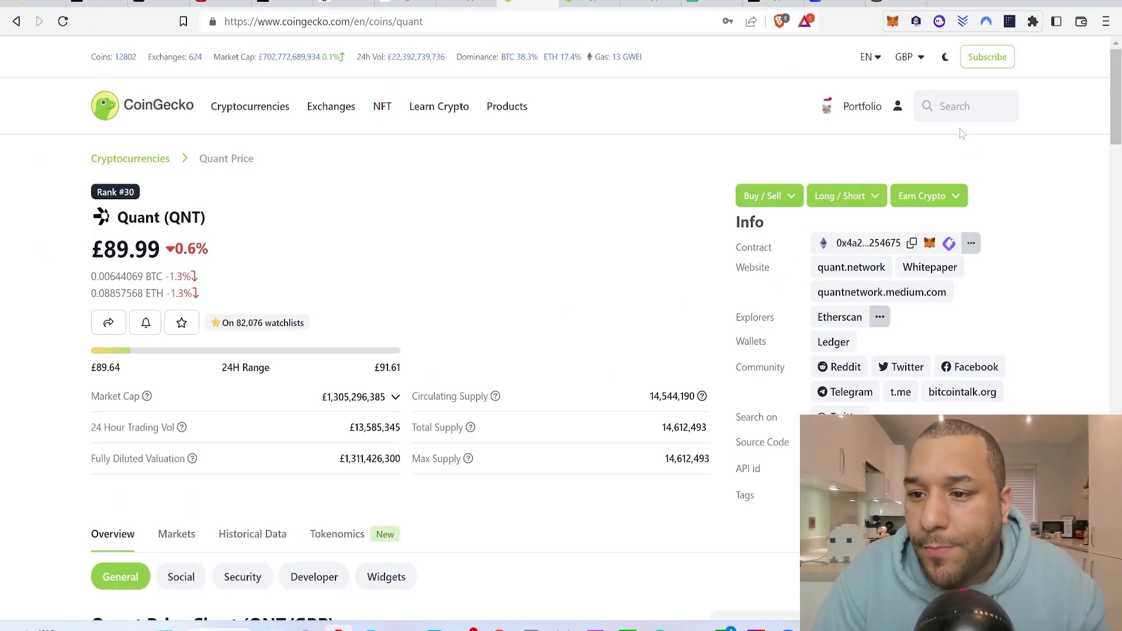
pyautogui.click(955, 111)
pyautogui.write('glmr')
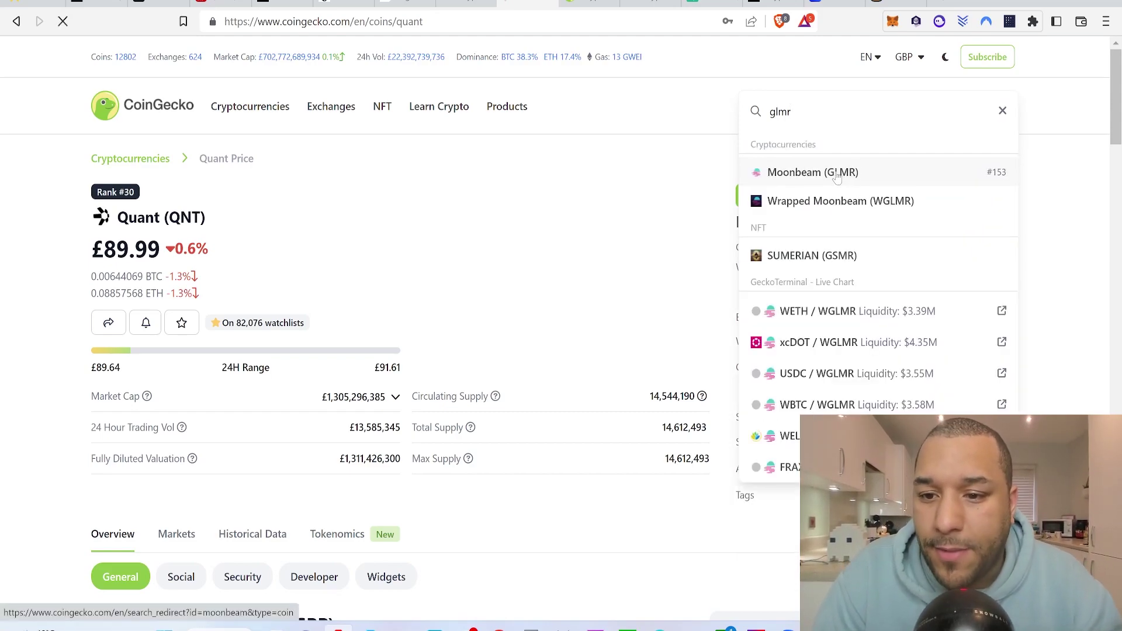
pyautogui.click(837, 175)
# Convert 200 GLMR to GBP in the Moonbeam page's converter and recheck the coin's current price
pyautogui.scroll(-3, 812, 206)
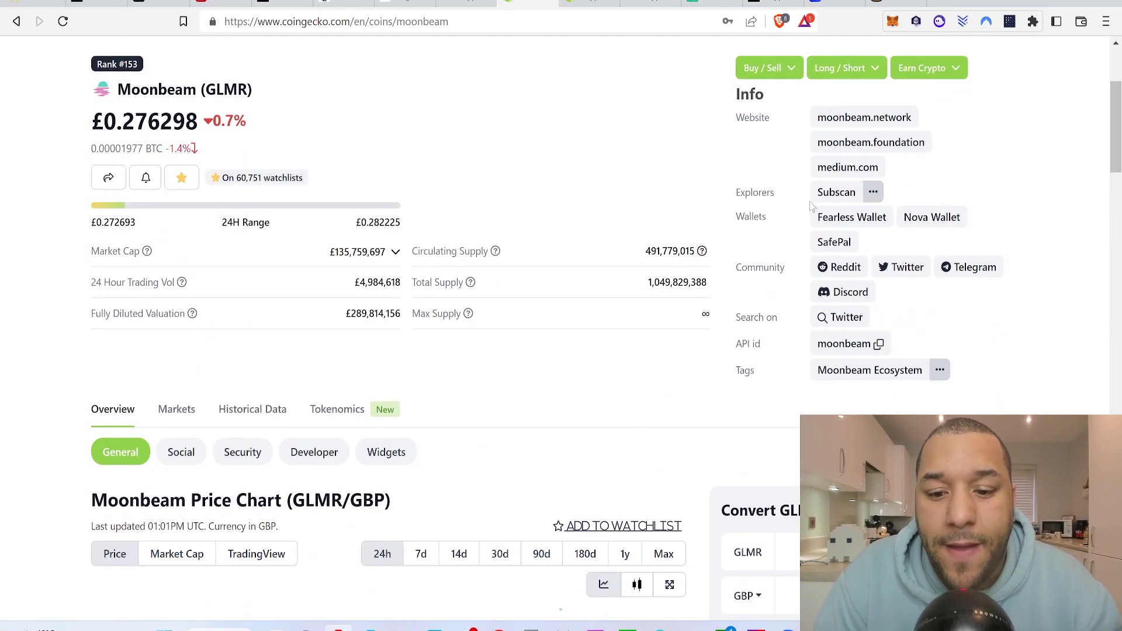
pyautogui.scroll(-1, 811, 206)
pyautogui.click(786, 472)
pyautogui.write('200')
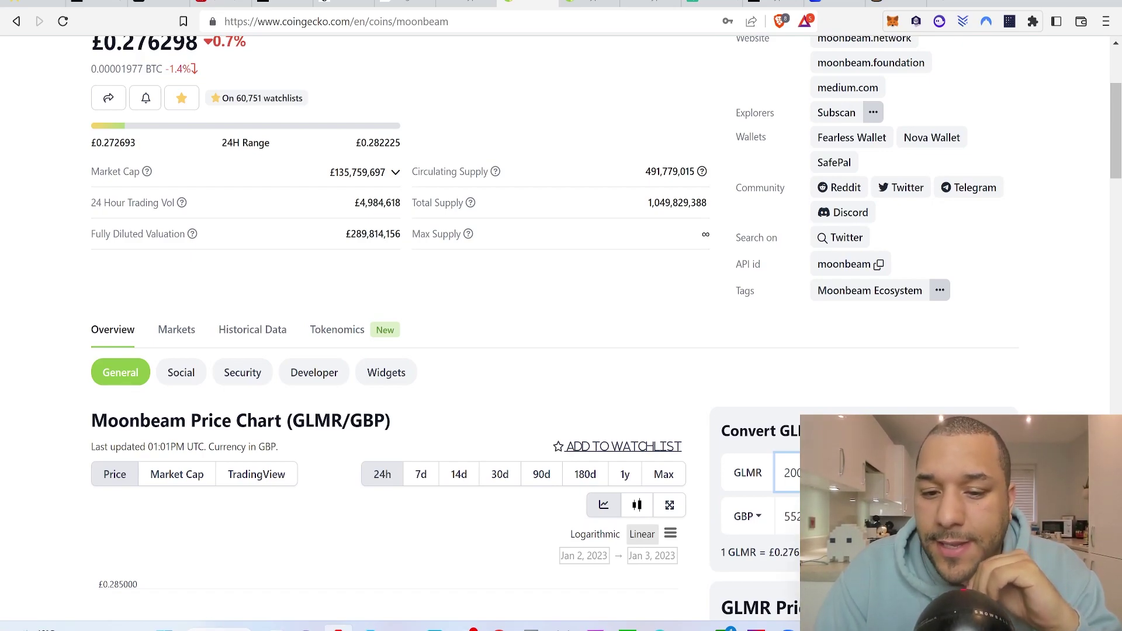
pyautogui.scroll(4, 798, 443)
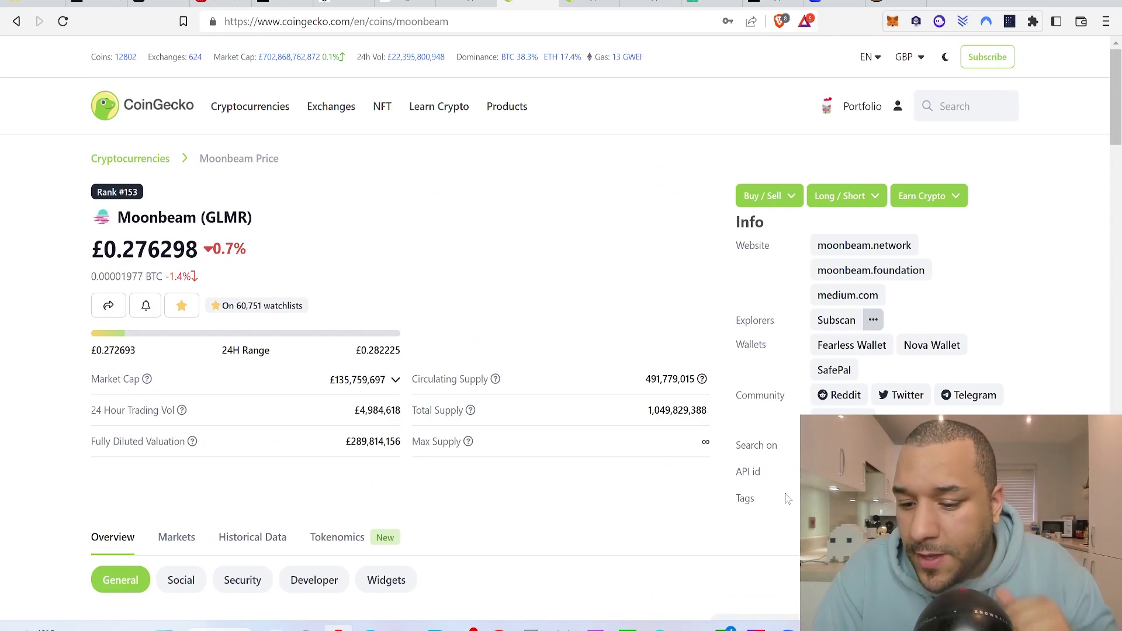
# Switch to Excel and enter £0.27 as Moonbeam's DCA price in J8
pyautogui.hotkey('alt', 'Tab')
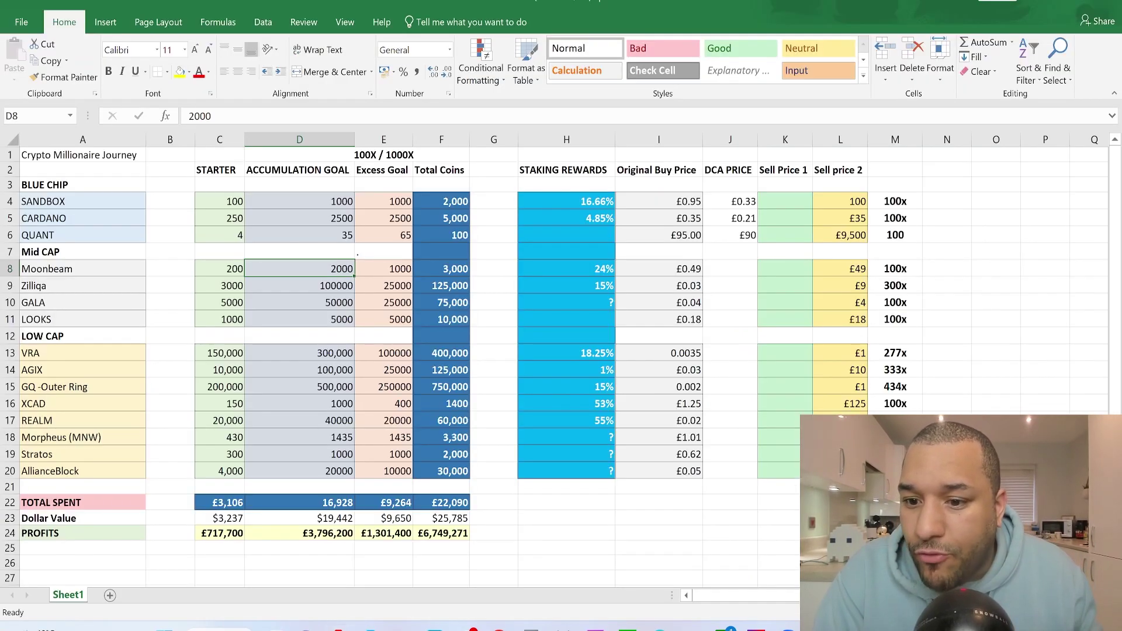
pyautogui.click(732, 272)
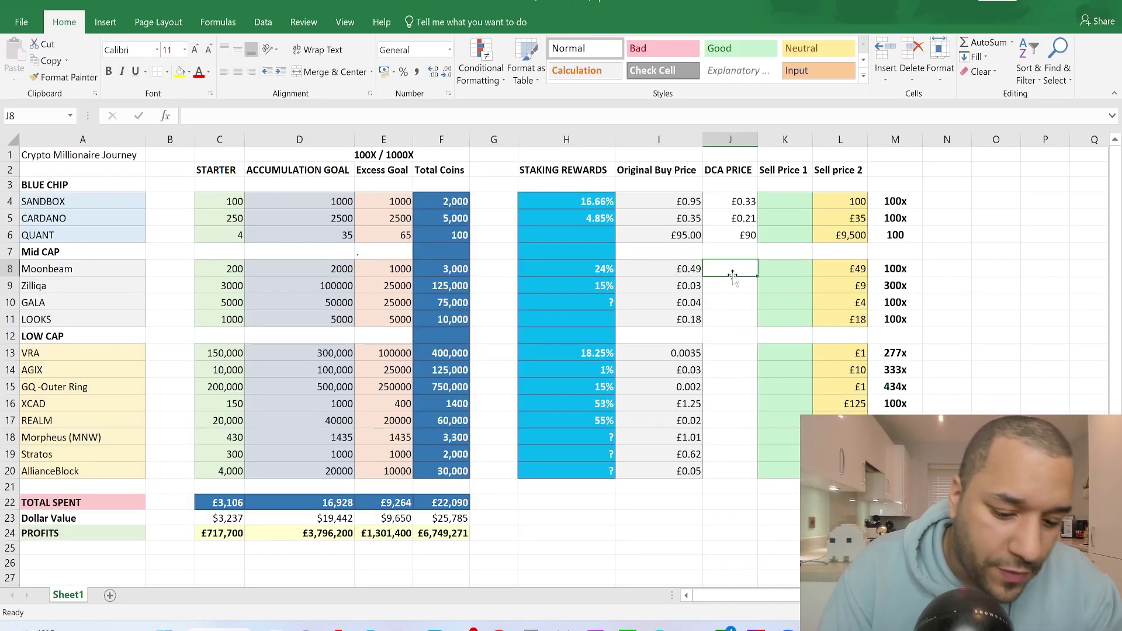
pyautogui.write('£0.27')
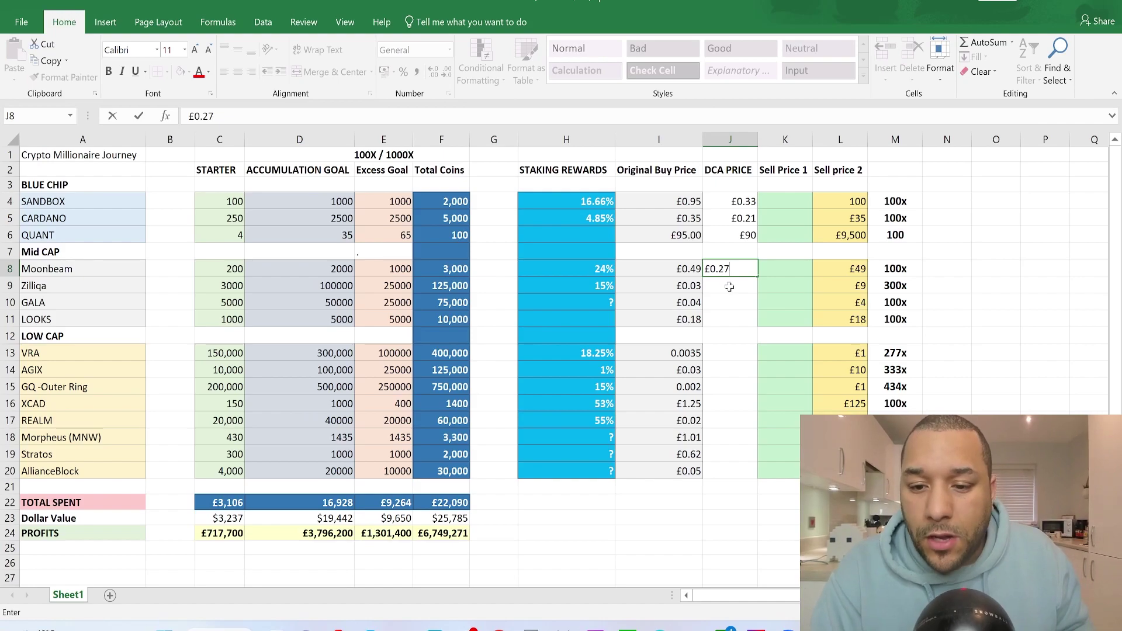
pyautogui.click(729, 286)
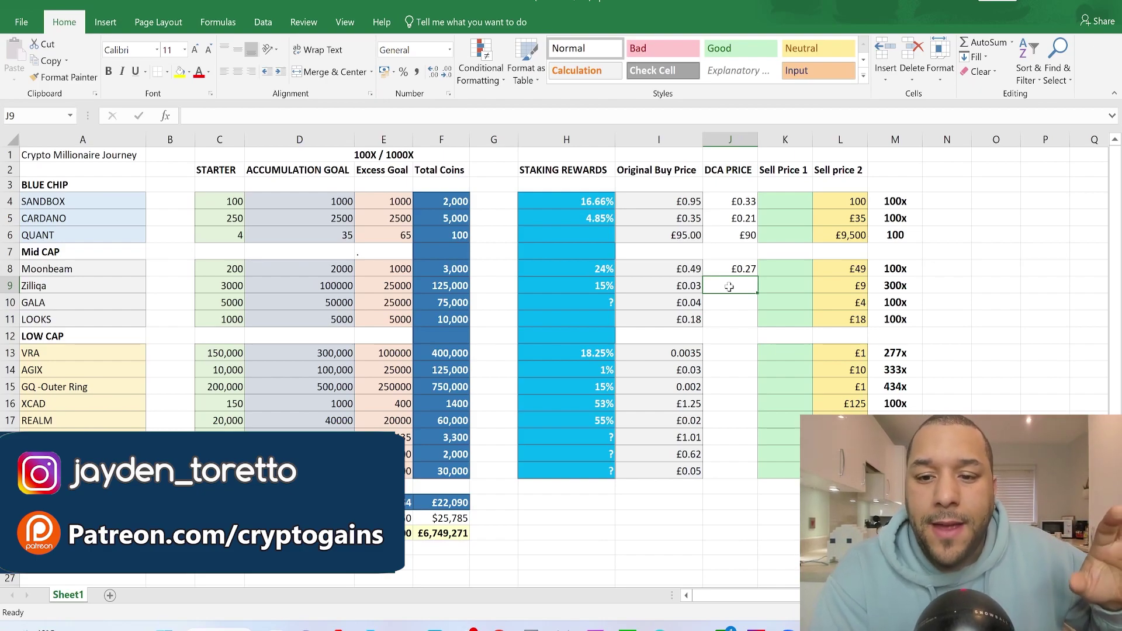
# Select the DCA price cells J4:J20 and browse the available cell styles for a suitable fill colour
pyautogui.click(729, 201)
pyautogui.moveTo(730, 202); pyautogui.dragTo(736, 469)
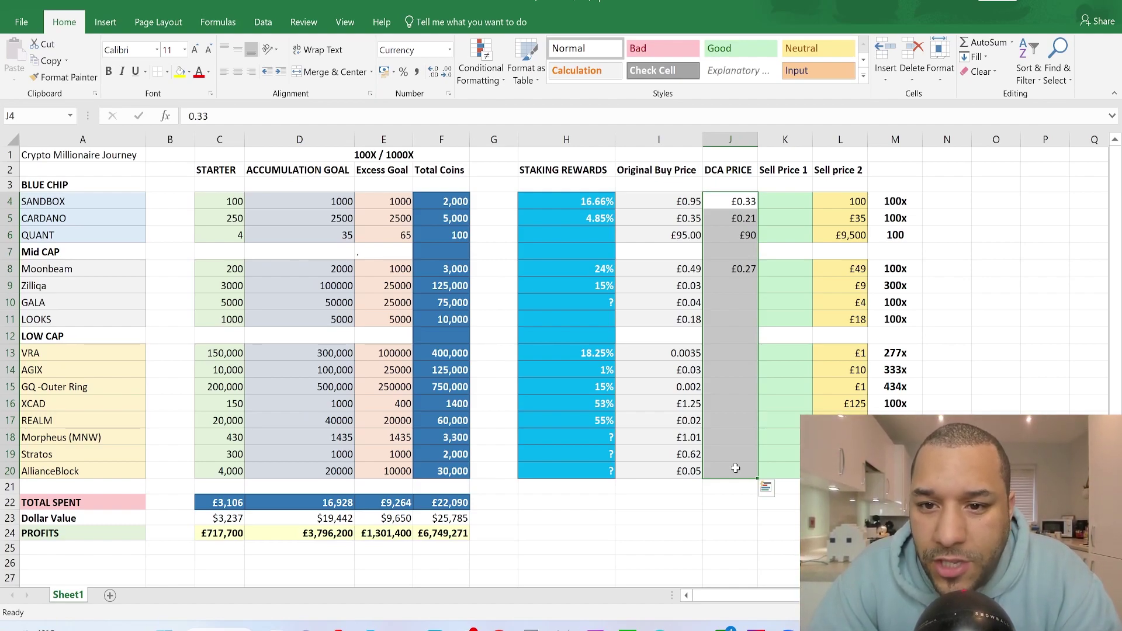
pyautogui.click(864, 62)
pyautogui.click(864, 62)
pyautogui.click(864, 62)
pyautogui.click(864, 62)
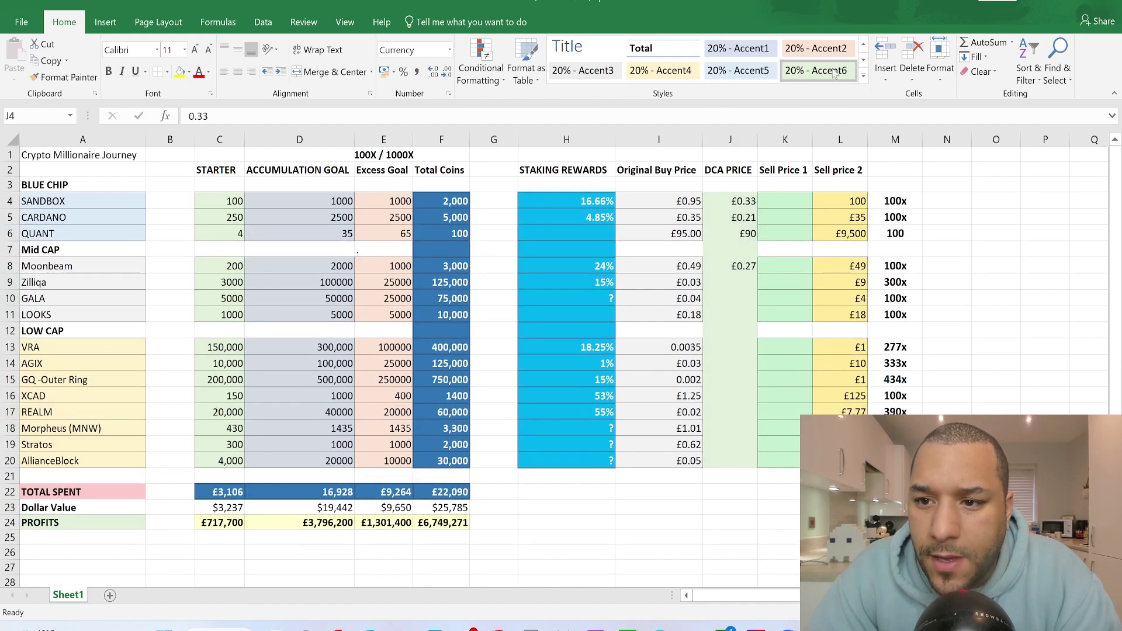
pyautogui.click(864, 61)
pyautogui.click(864, 62)
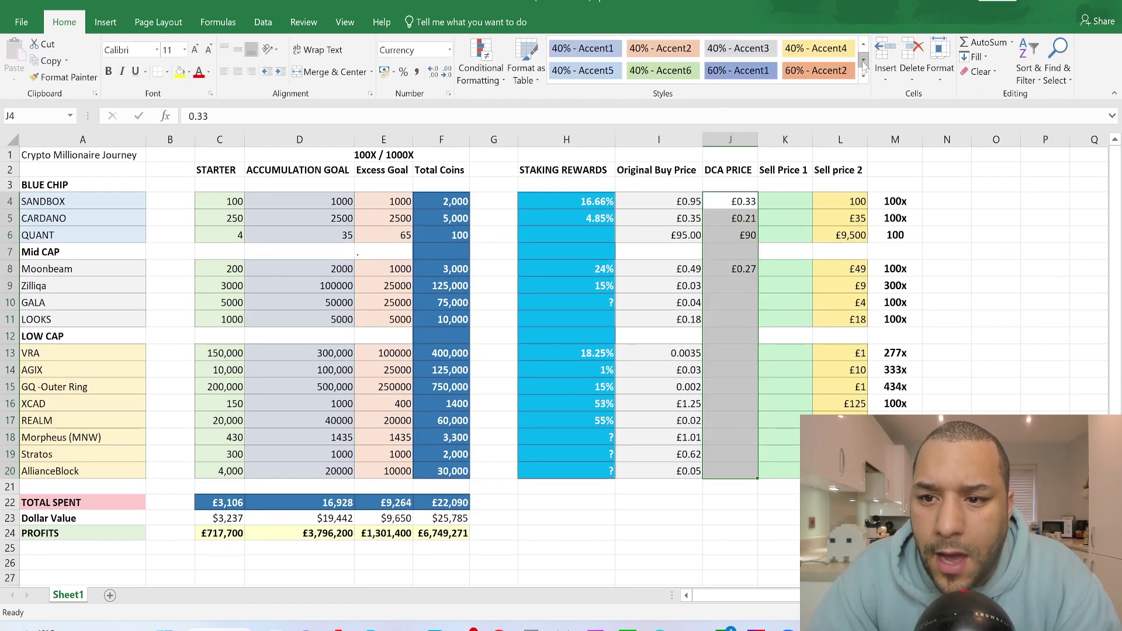
pyautogui.click(864, 62)
pyautogui.click(864, 62)
pyautogui.click(864, 62)
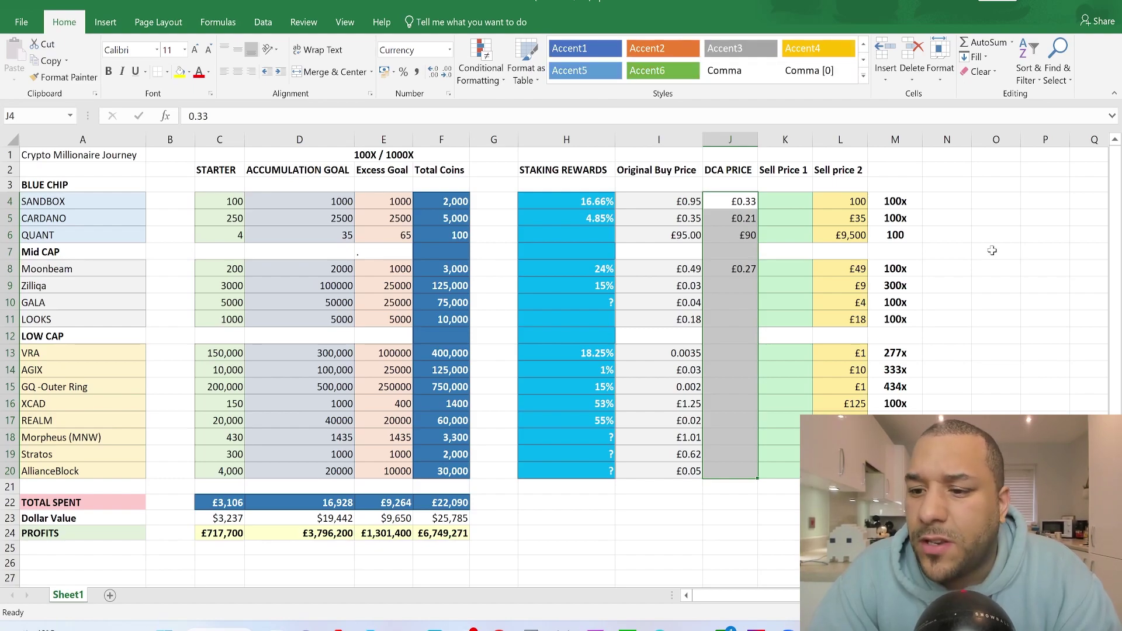
# Select Zilliqa's DCA price cell J9, switch to CoinGecko, search for "zil" and open the Zilliqa (ZIL) page
pyautogui.click(726, 286)
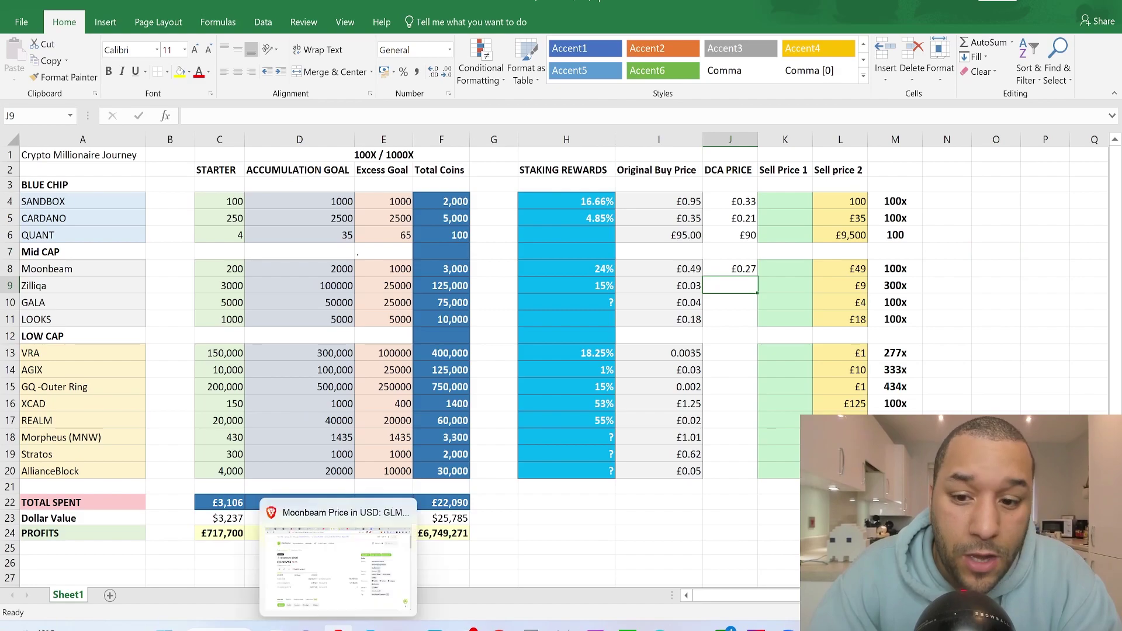
pyautogui.click(328, 555)
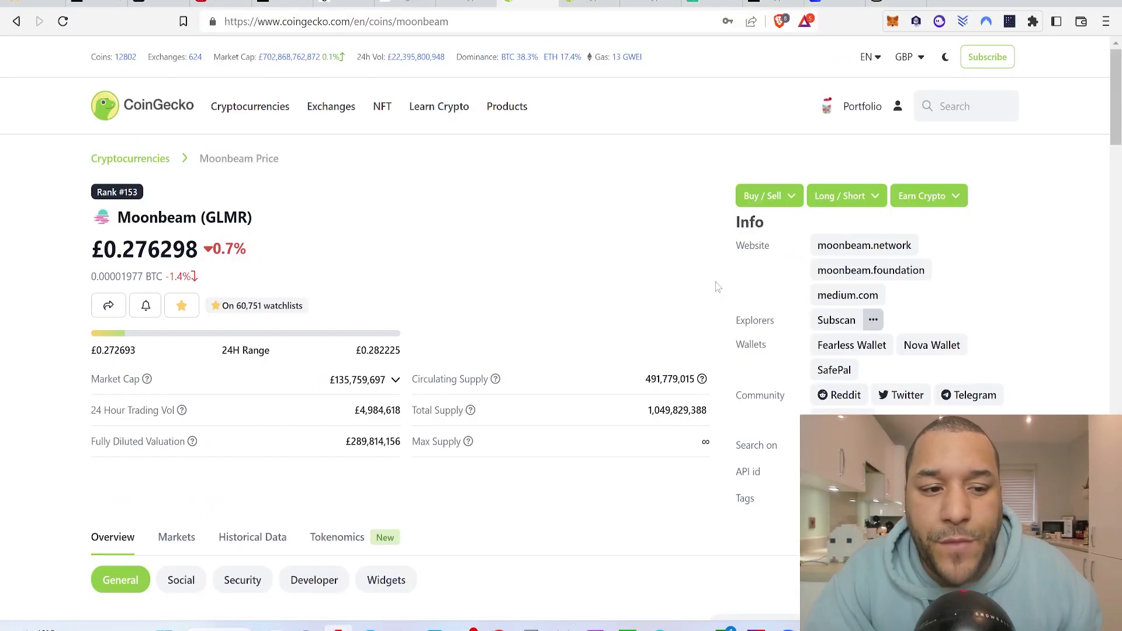
pyautogui.press('/')
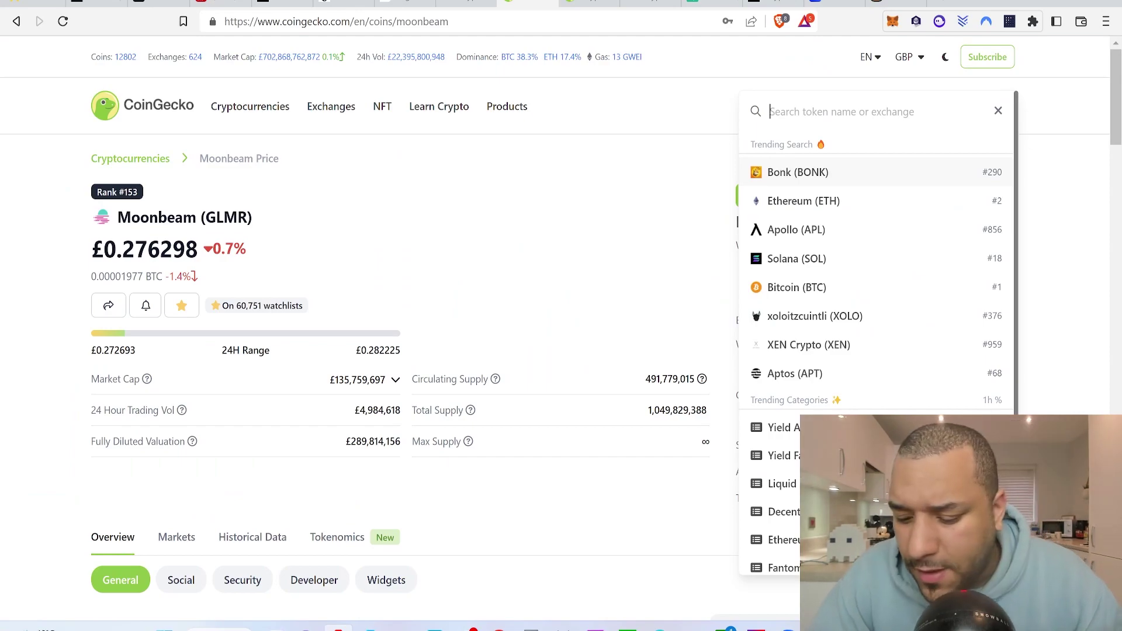
pyautogui.write('zil')
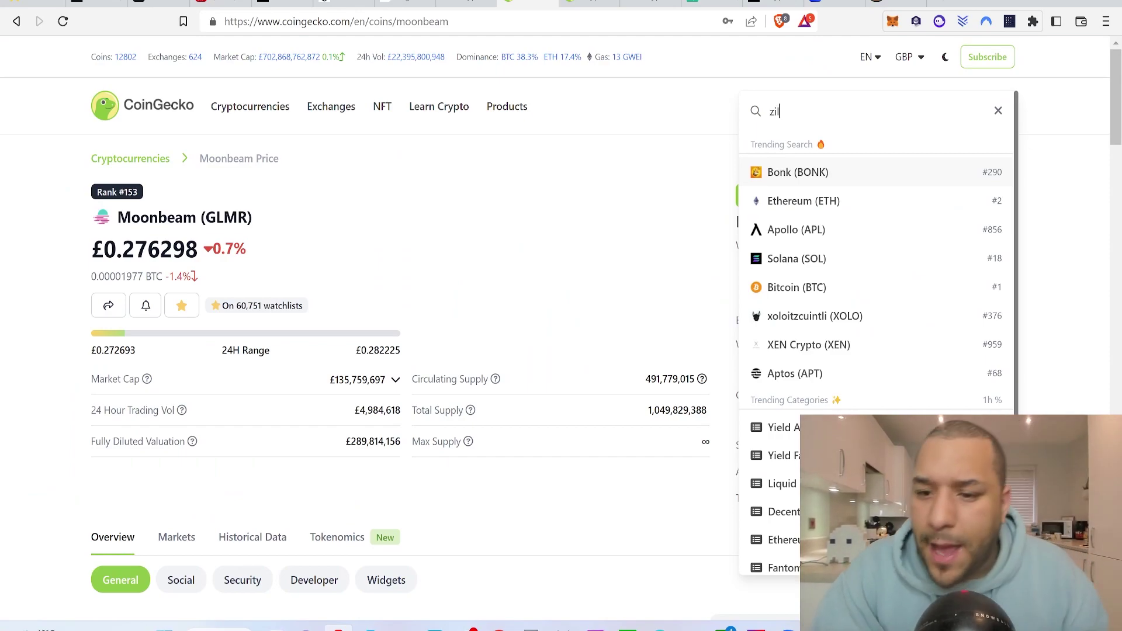
pyautogui.click(863, 173)
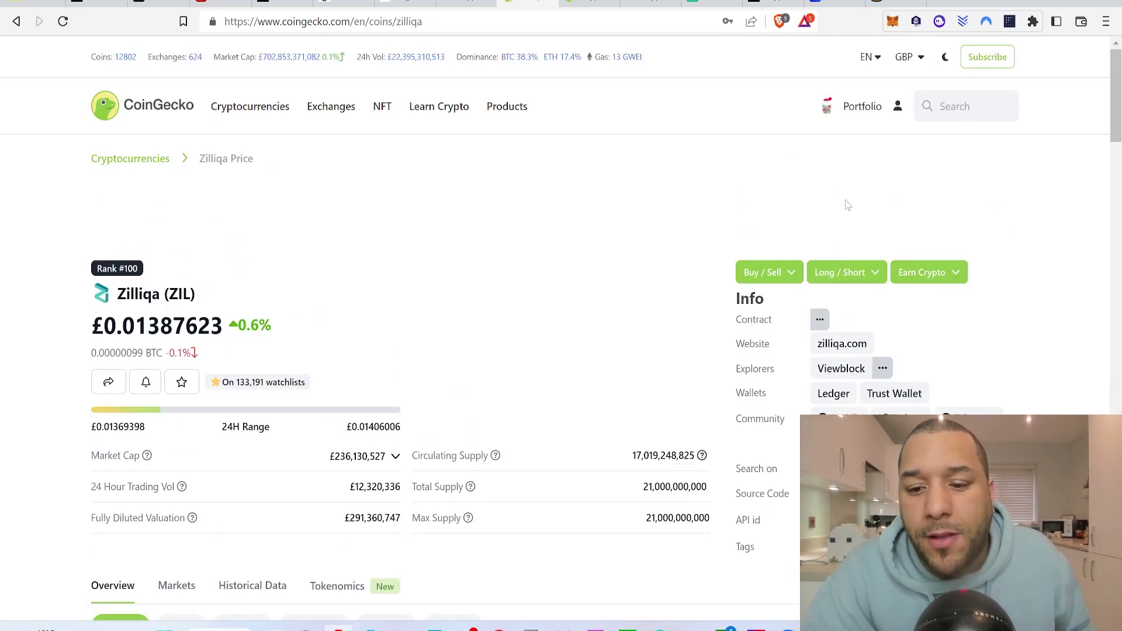
# Switch to Excel and enter £0.013 as Zilliqa's DCA price in J9
pyautogui.hotkey('alt', 'Tab')
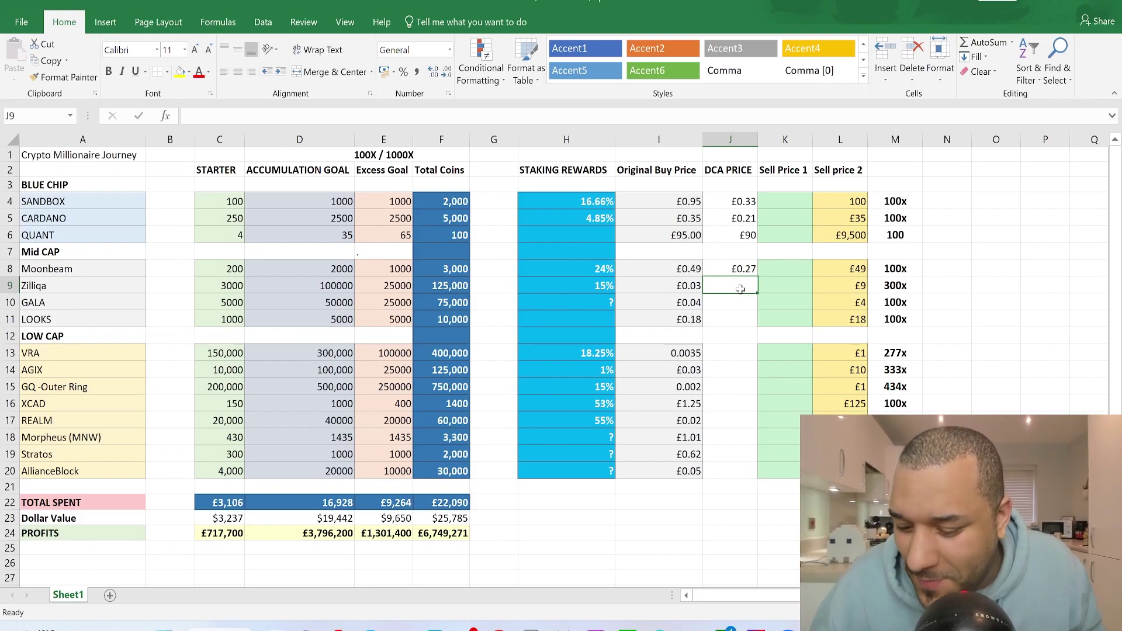
pyautogui.write('£0.013')
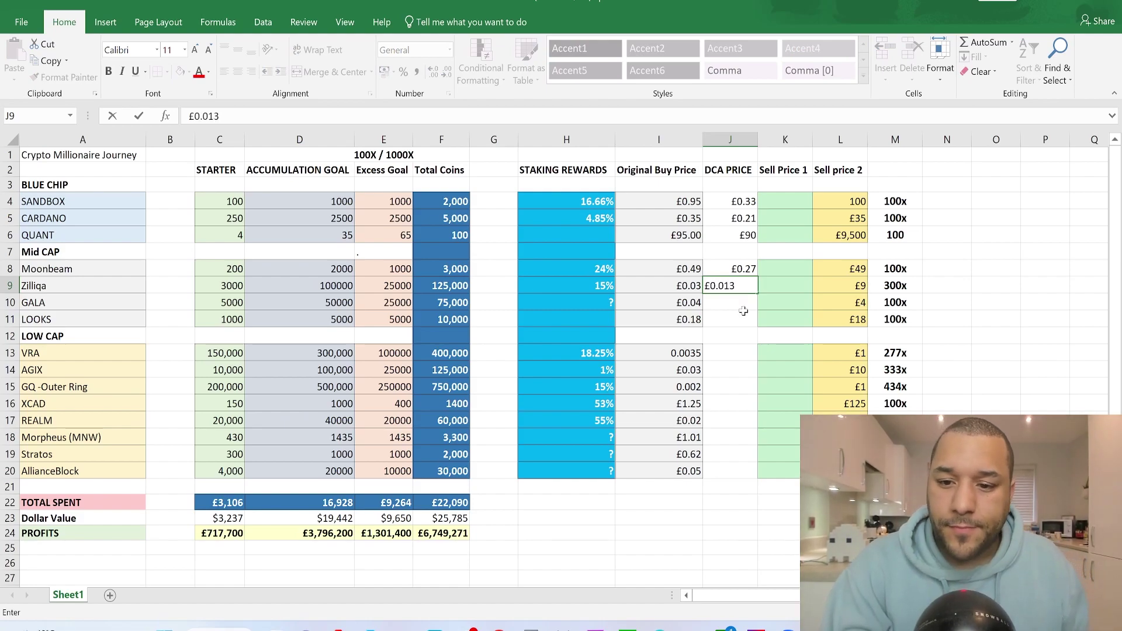
pyautogui.click(743, 316)
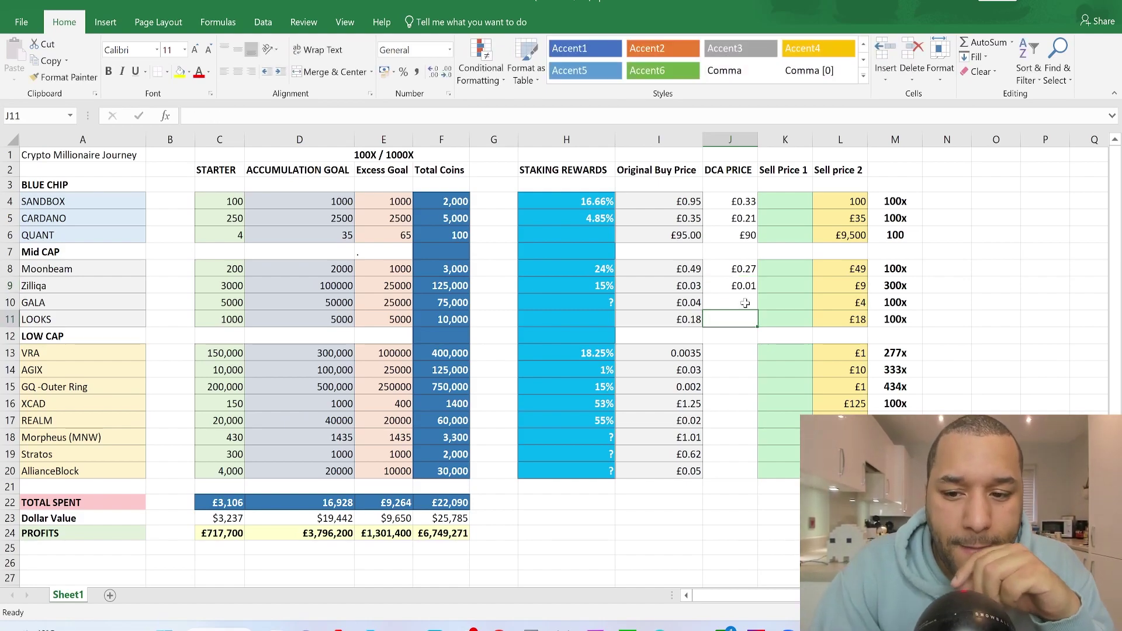
# Select GALA's DCA price cell J10, switch to CoinGecko, search for "gala" and open the GALA page to check its price
pyautogui.click(732, 304)
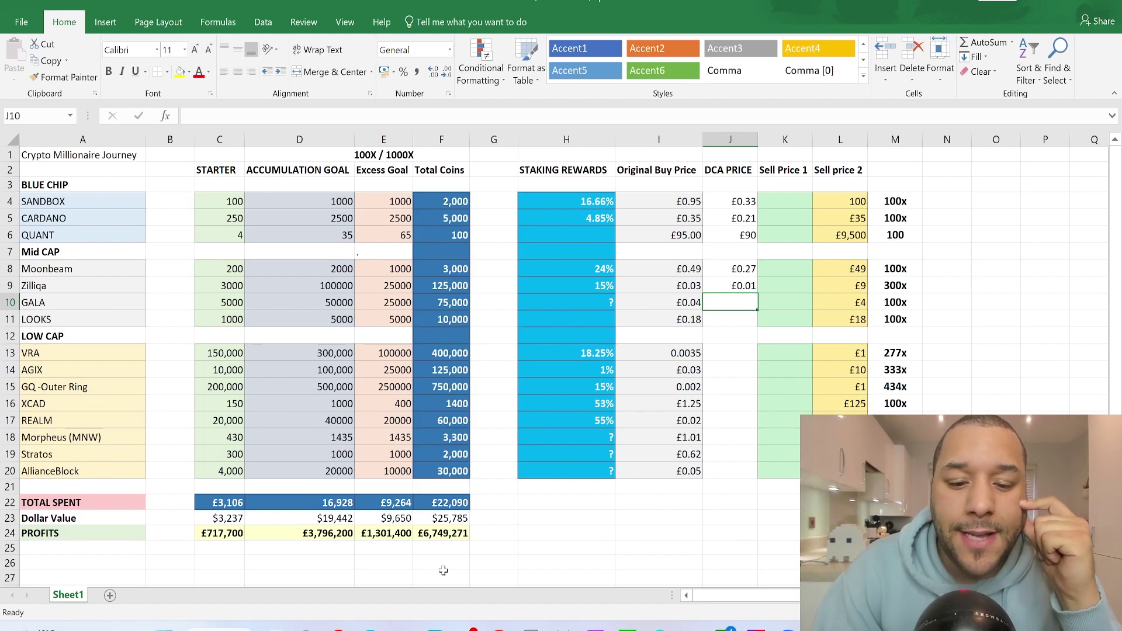
pyautogui.click(339, 629)
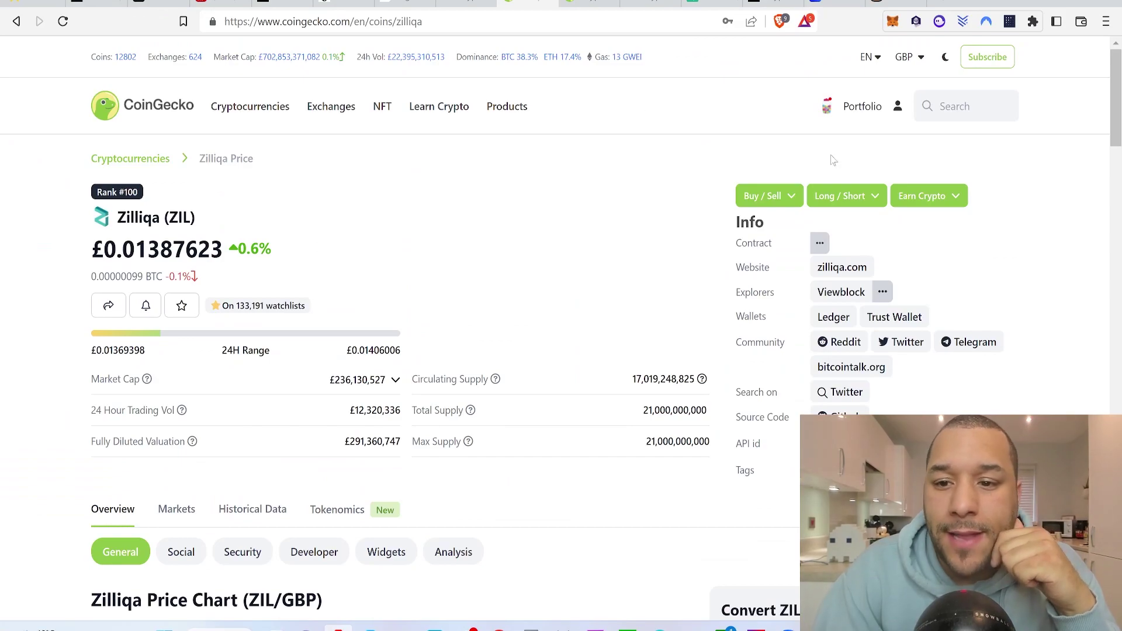
pyautogui.click(961, 106)
pyautogui.write('gala')
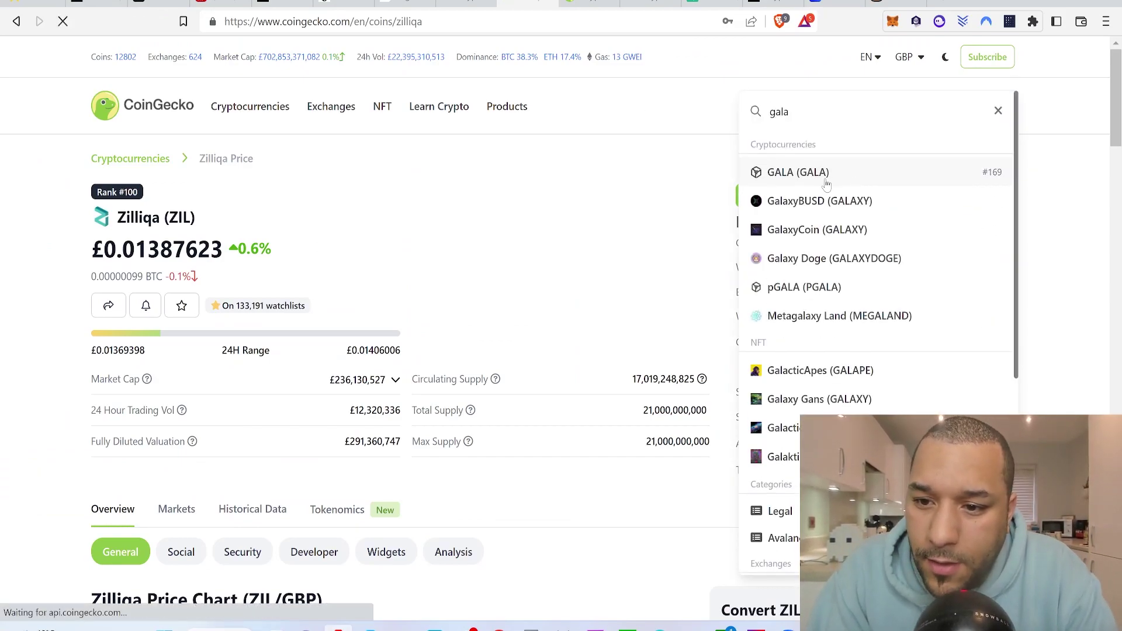
pyautogui.click(827, 185)
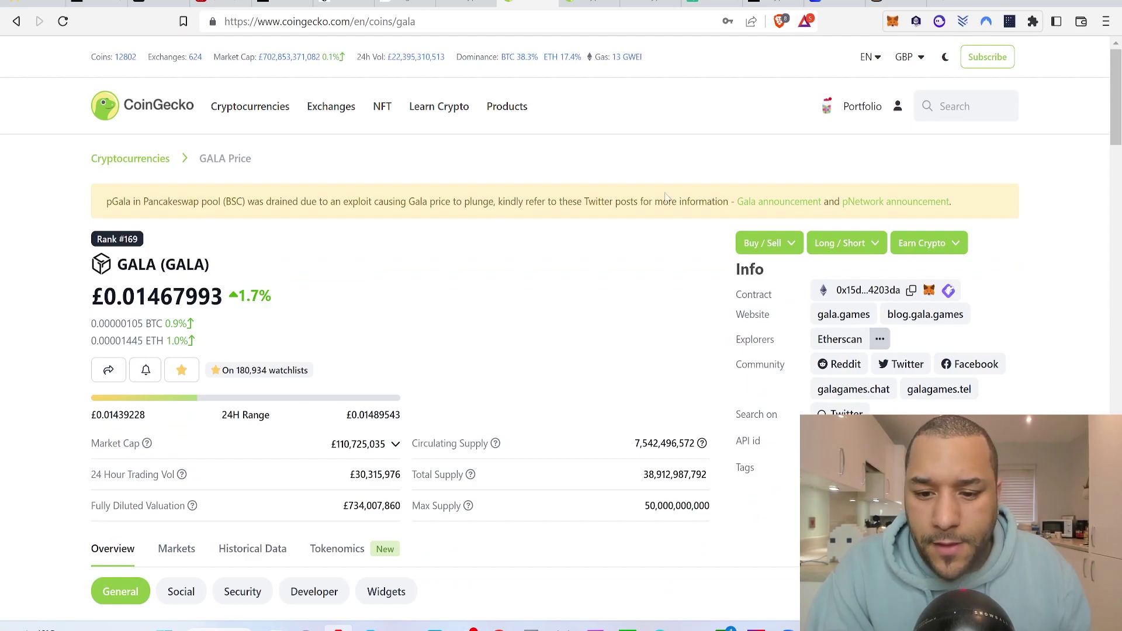
pyautogui.scroll(-2, 621, 69)
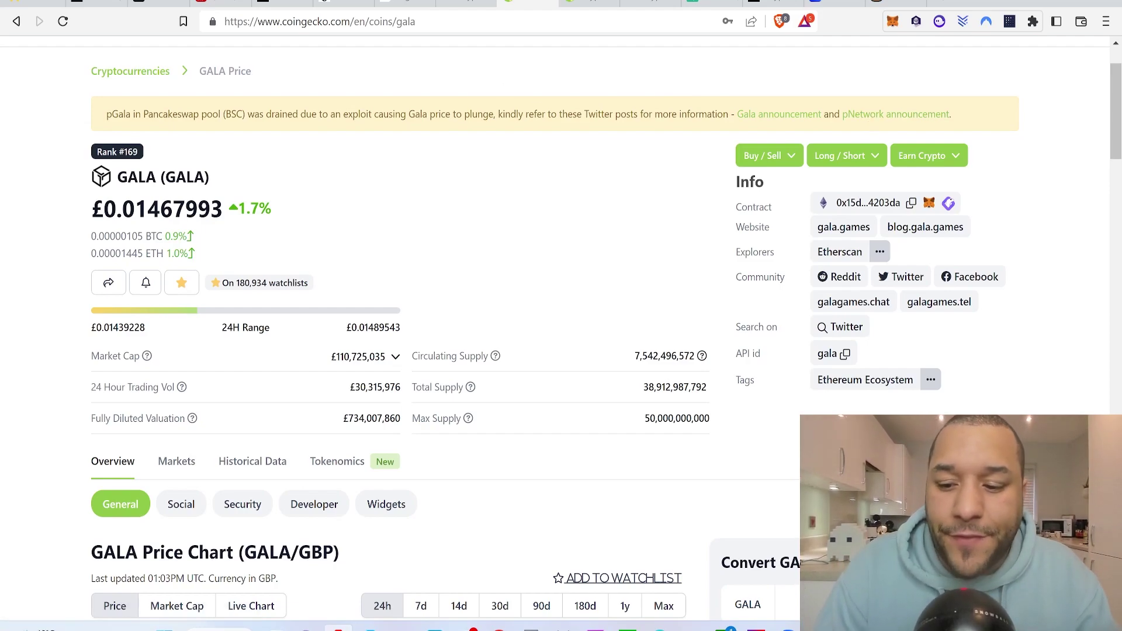
# Switch to Excel, enter £0.014 as GALA's DCA price in J10 and check the stored value
pyautogui.hotkey('alt', 'Tab')
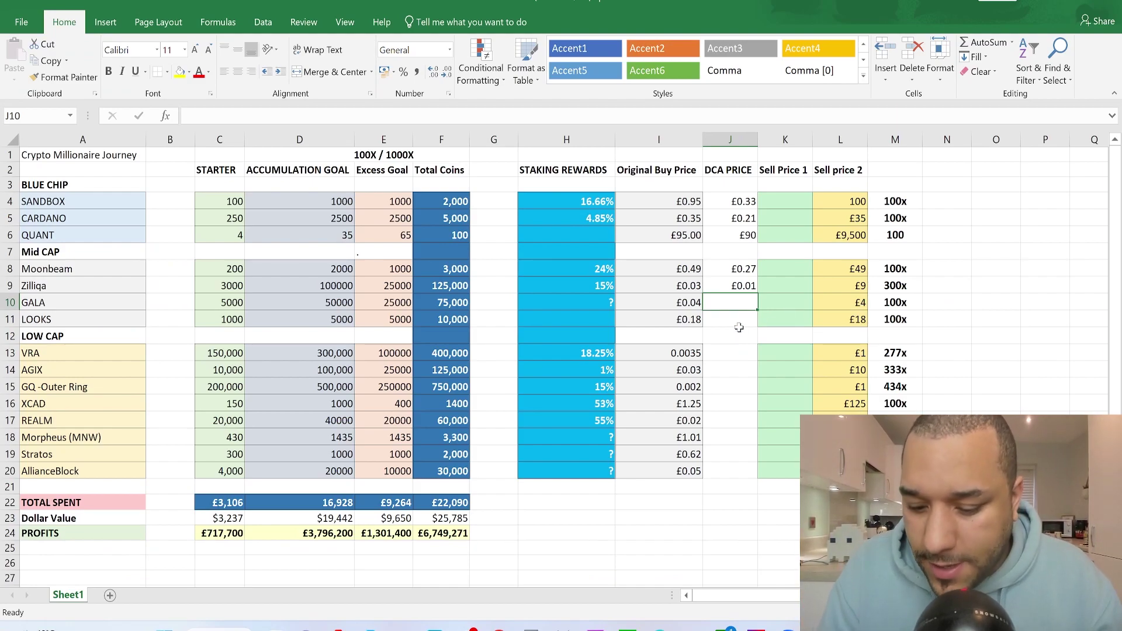
pyautogui.write('£')
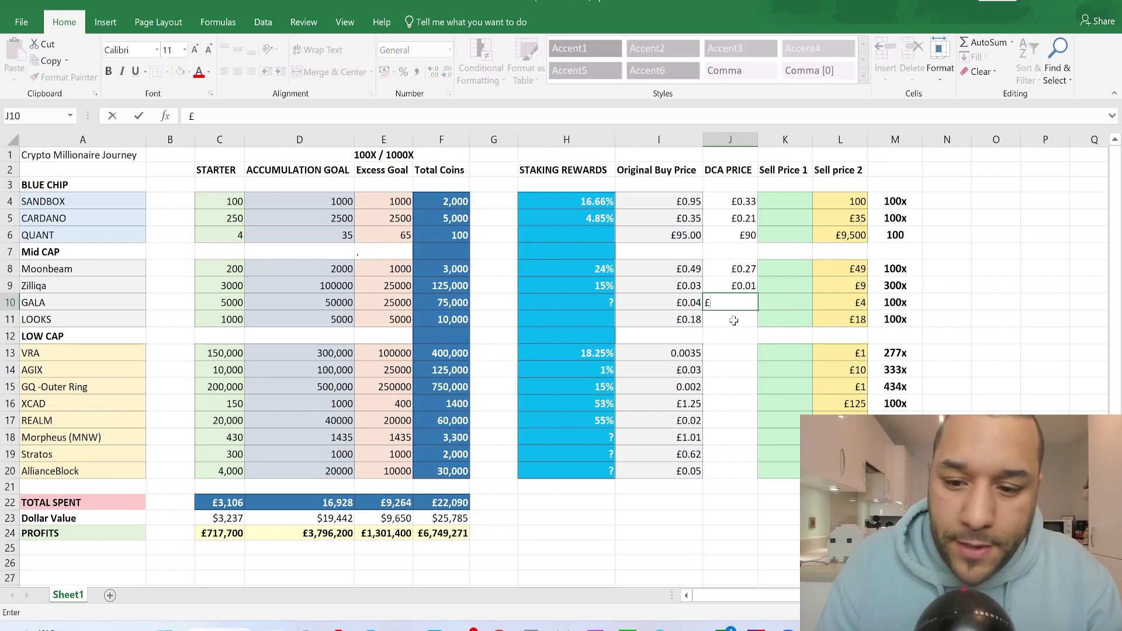
pyautogui.write('0.01')
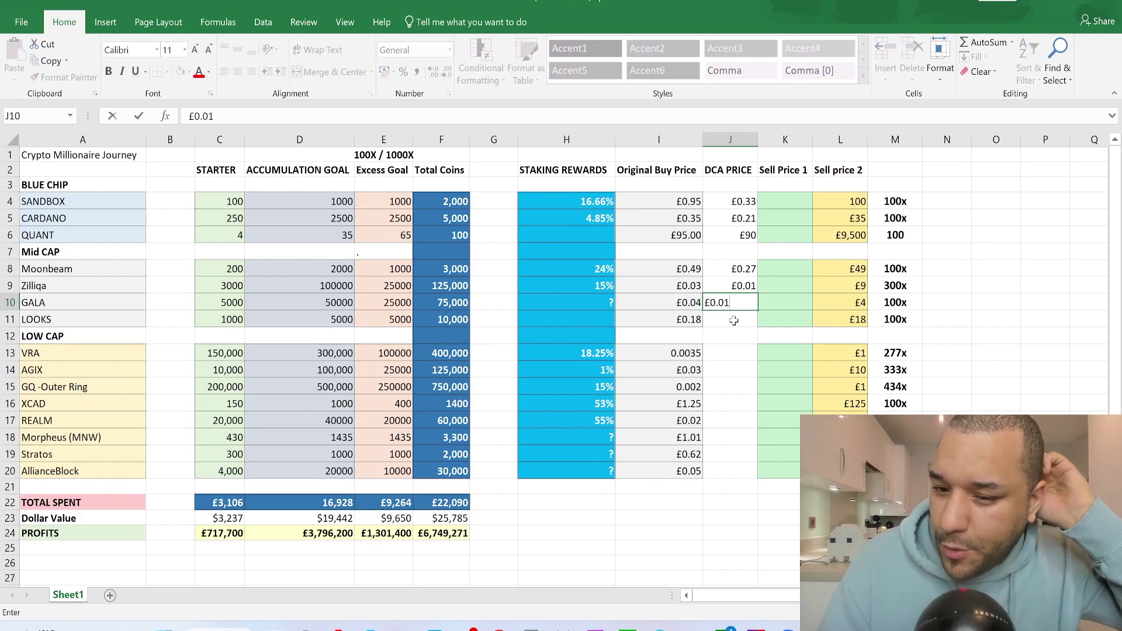
pyautogui.press('Return')
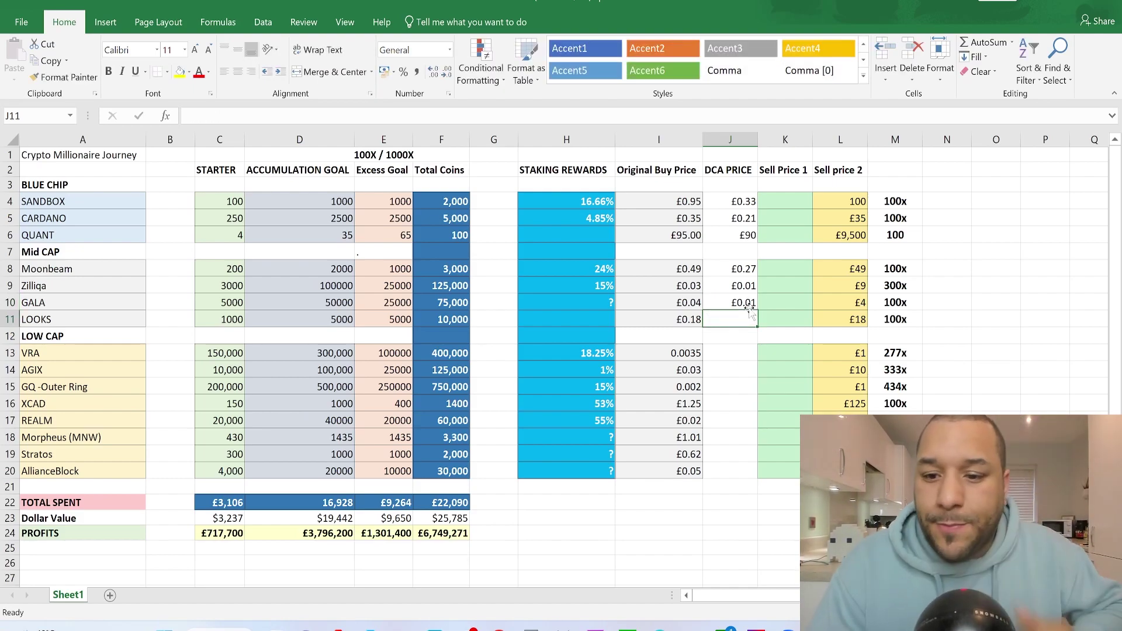
pyautogui.click(752, 301)
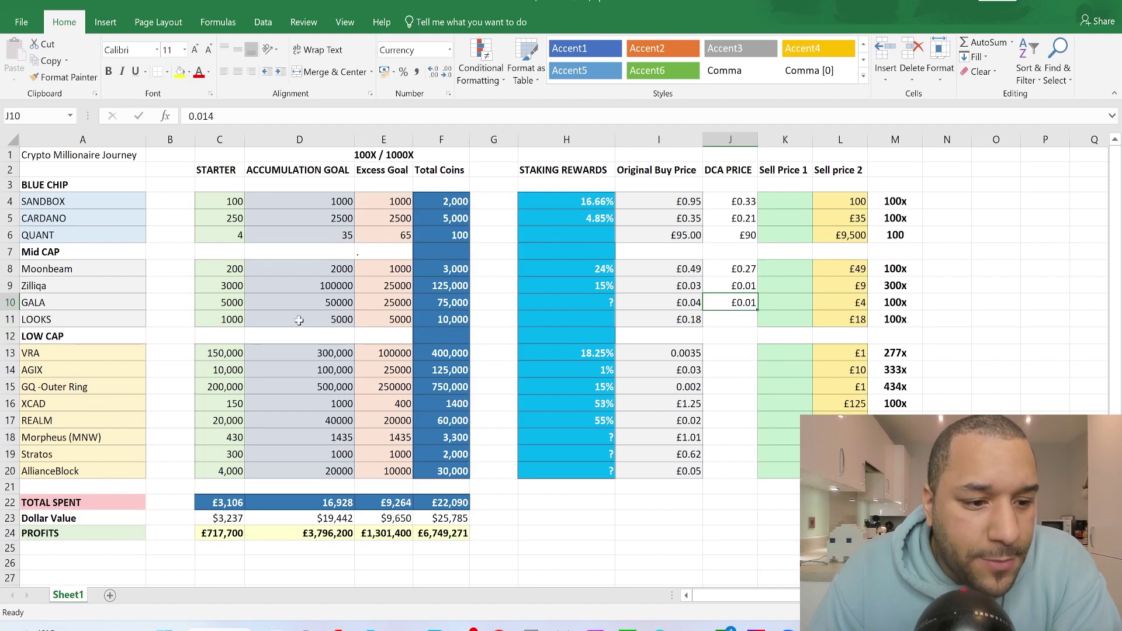
# Check the LOOKS row in Excel, switch to CoinGecko and review GALA's price chart and price statistics
pyautogui.click(60, 323)
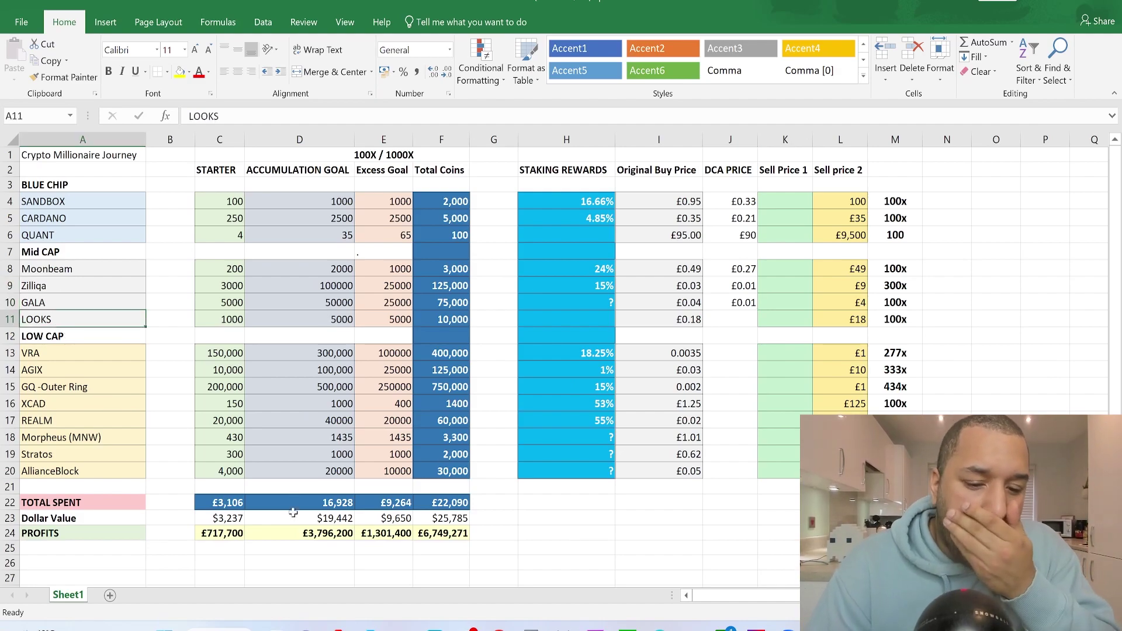
pyautogui.click(339, 626)
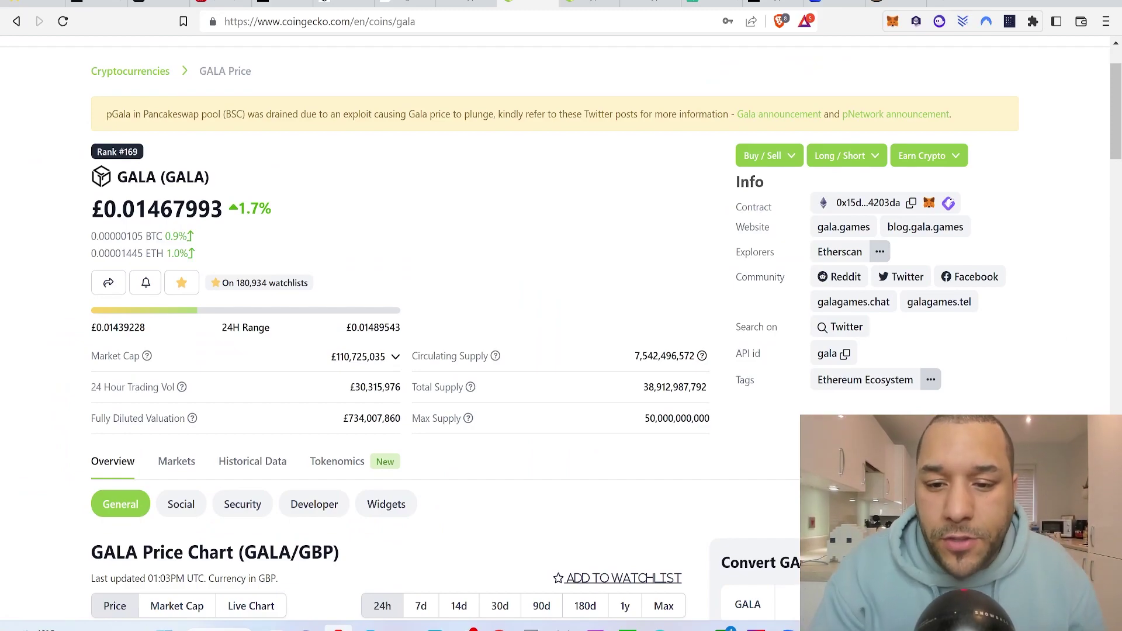
pyautogui.scroll(2, 379, 567)
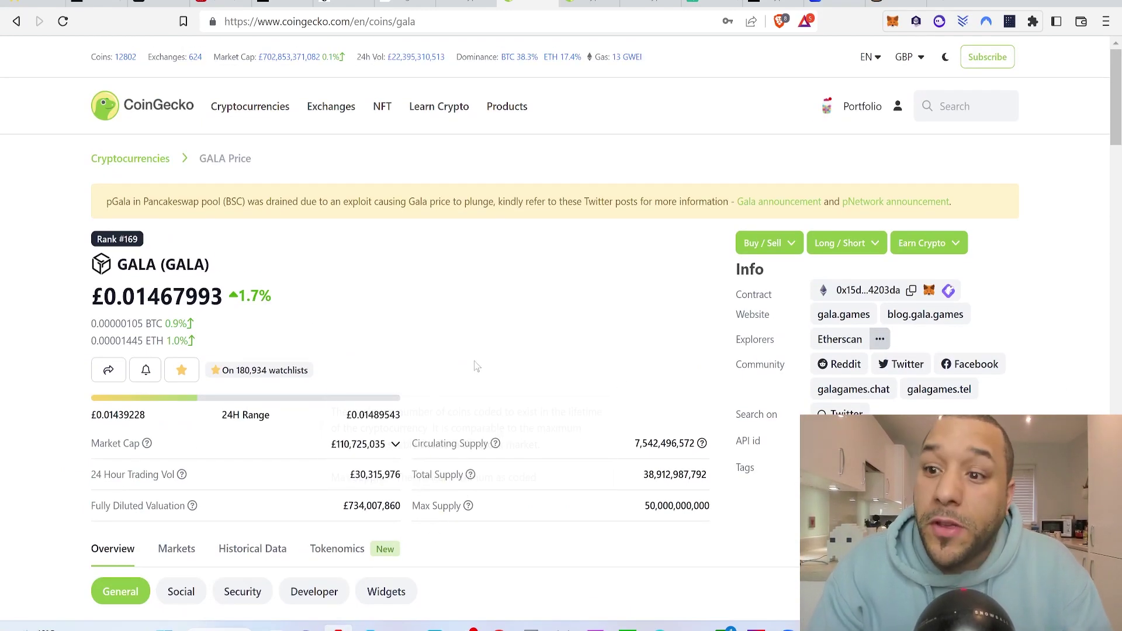
pyautogui.click(951, 120)
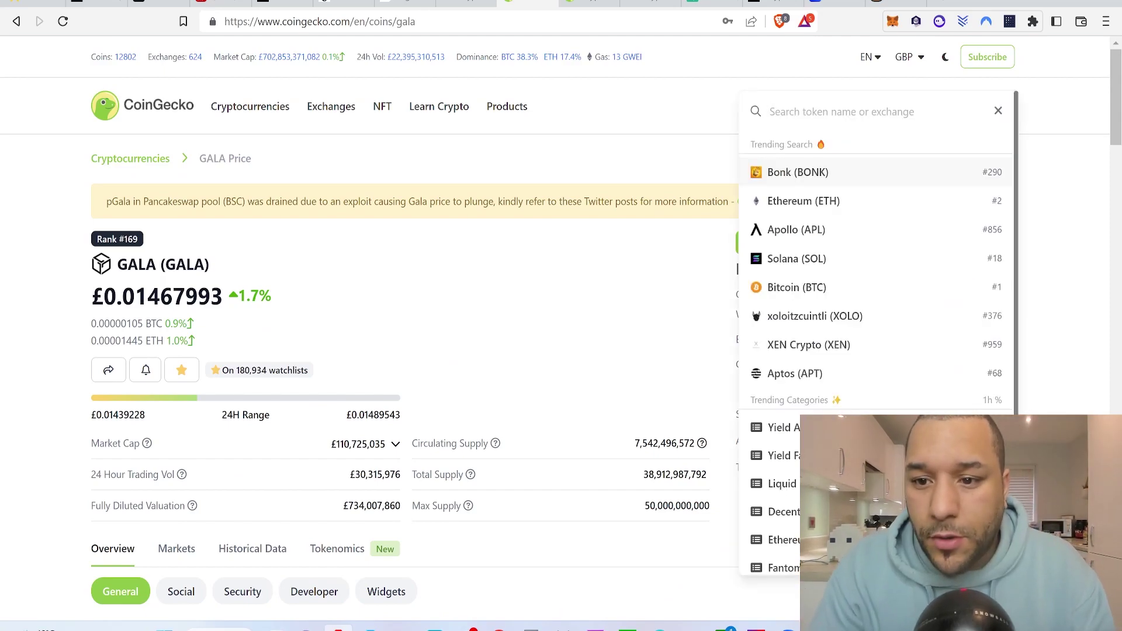
pyautogui.click(556, 333)
pyautogui.scroll(-9, 556, 333)
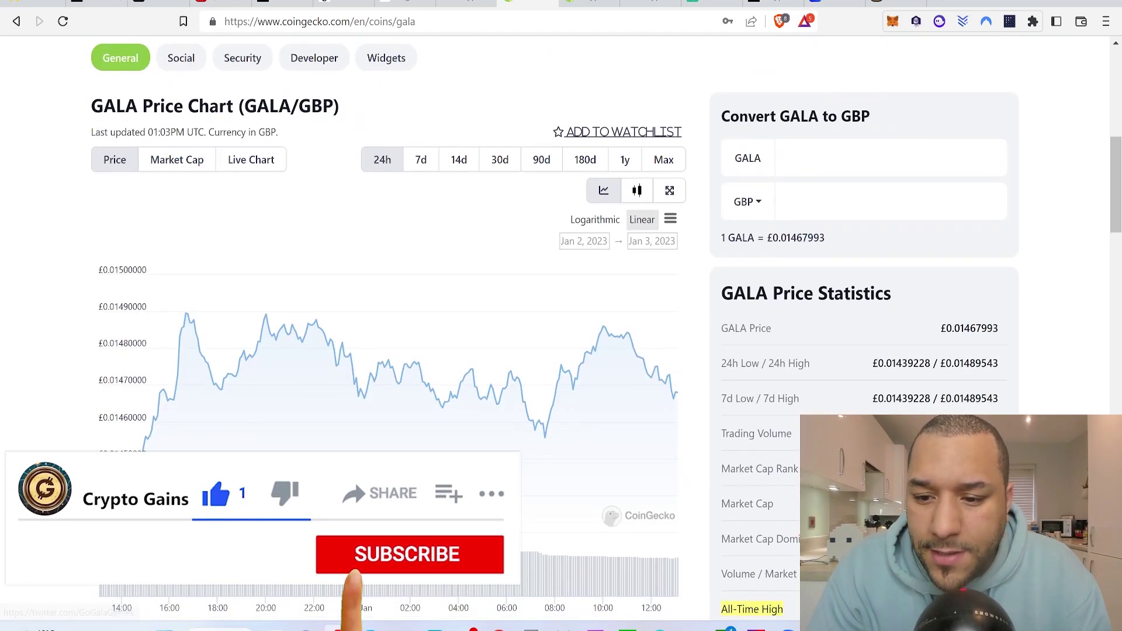
pyautogui.scroll(-4, 922, 366)
pyautogui.scroll(8, 922, 366)
pyautogui.scroll(4, 922, 367)
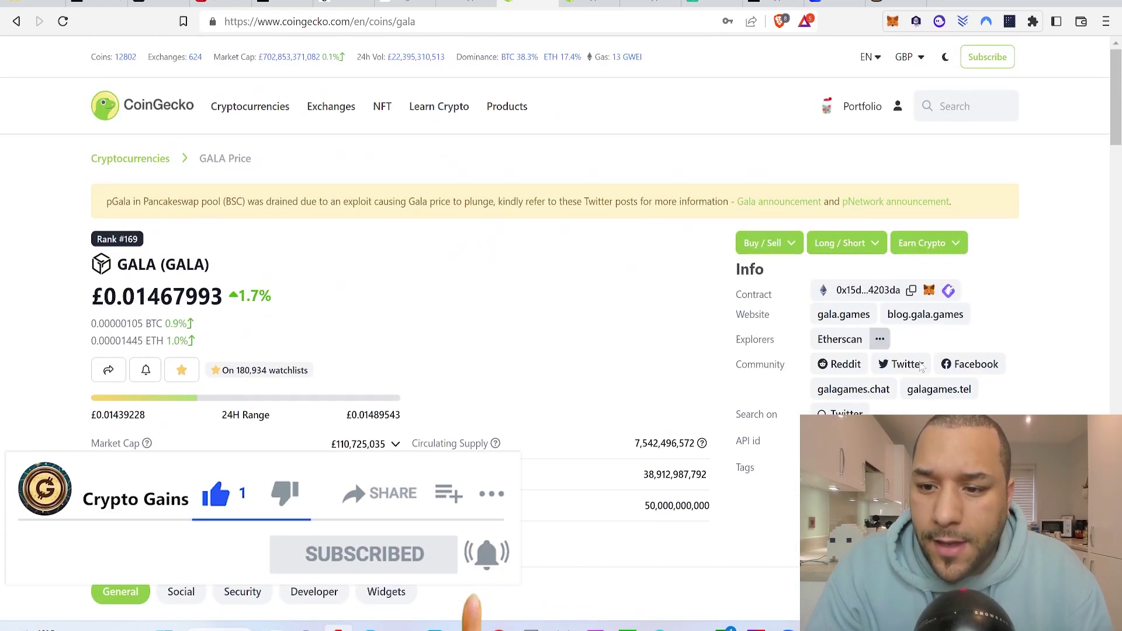
# Search CoinGecko for "looks", open the LooksRare (LOOKS) page and check its price against the LOOKS row in Excel
pyautogui.click(953, 106)
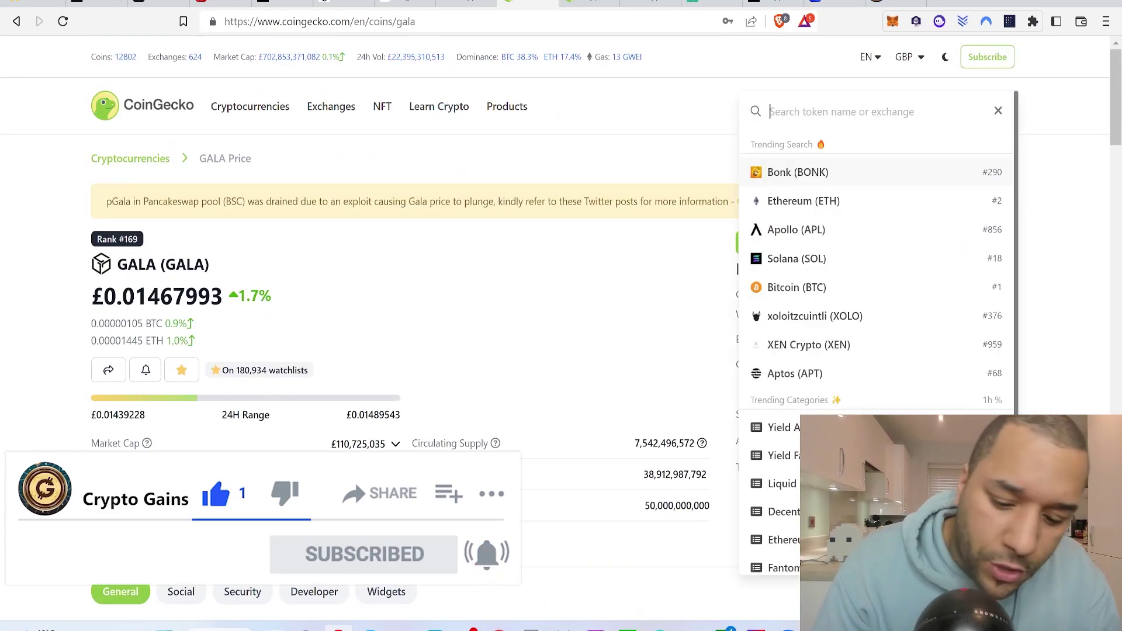
pyautogui.write('looks')
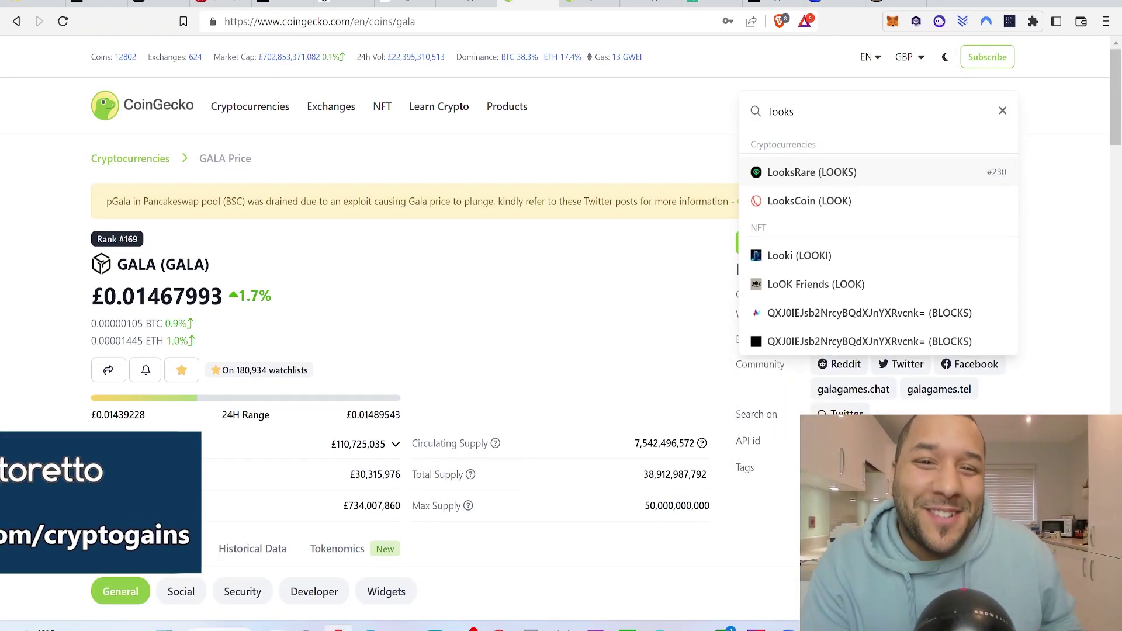
pyautogui.click(870, 175)
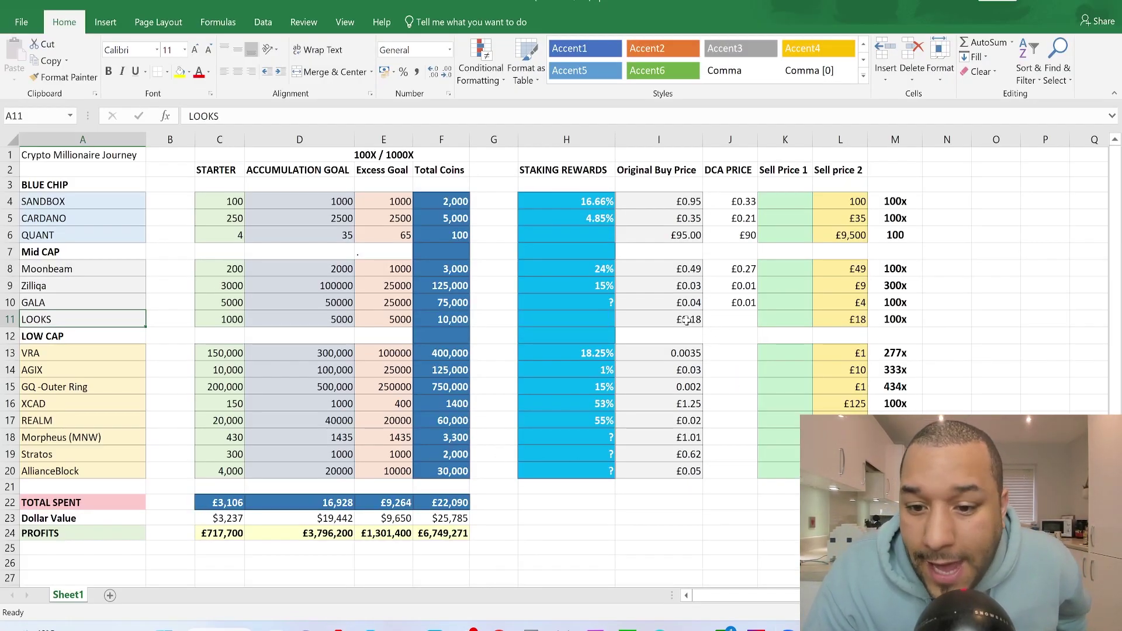
pyautogui.click(727, 320)
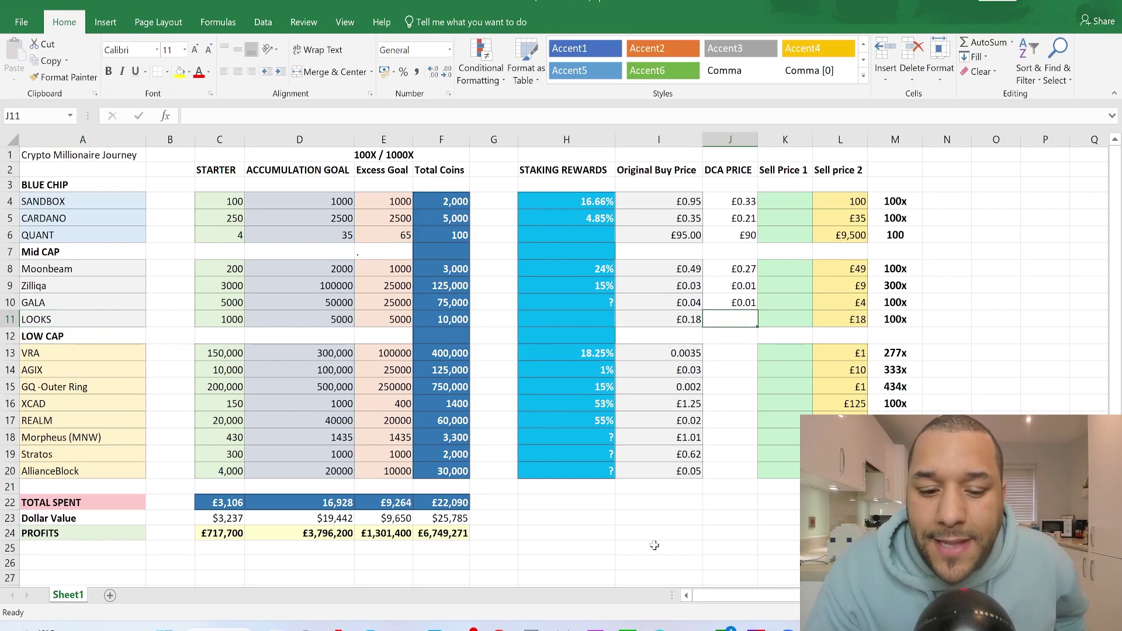
pyautogui.click(338, 628)
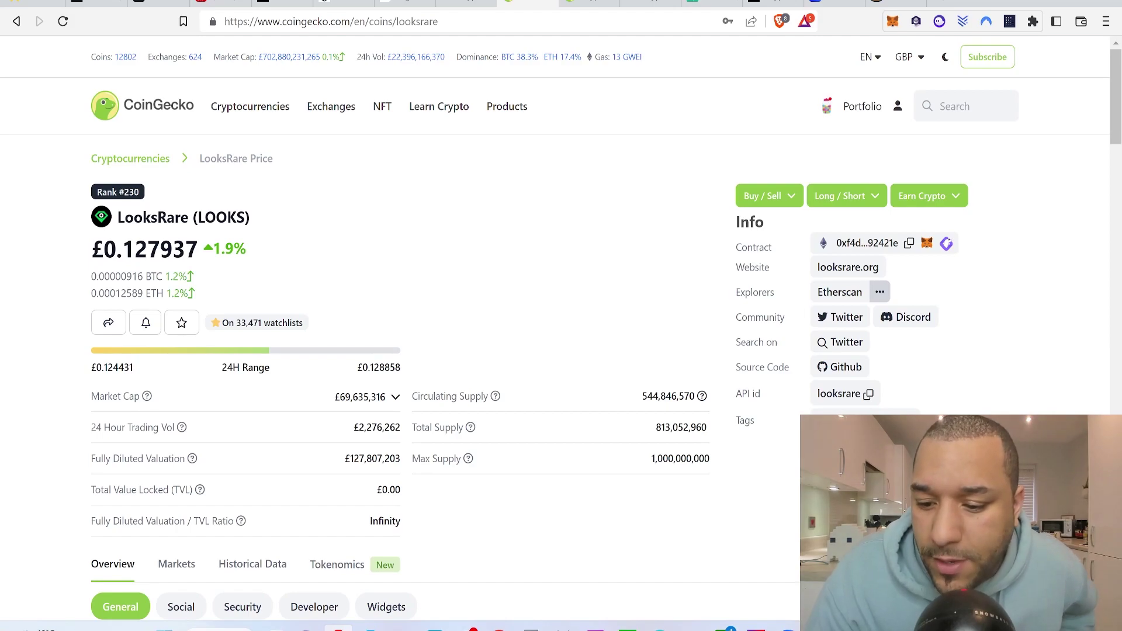
# Switch to Excel and enter £0.12 as the DCA price for LOOKS in J11
pyautogui.hotkey('alt', 'Tab')
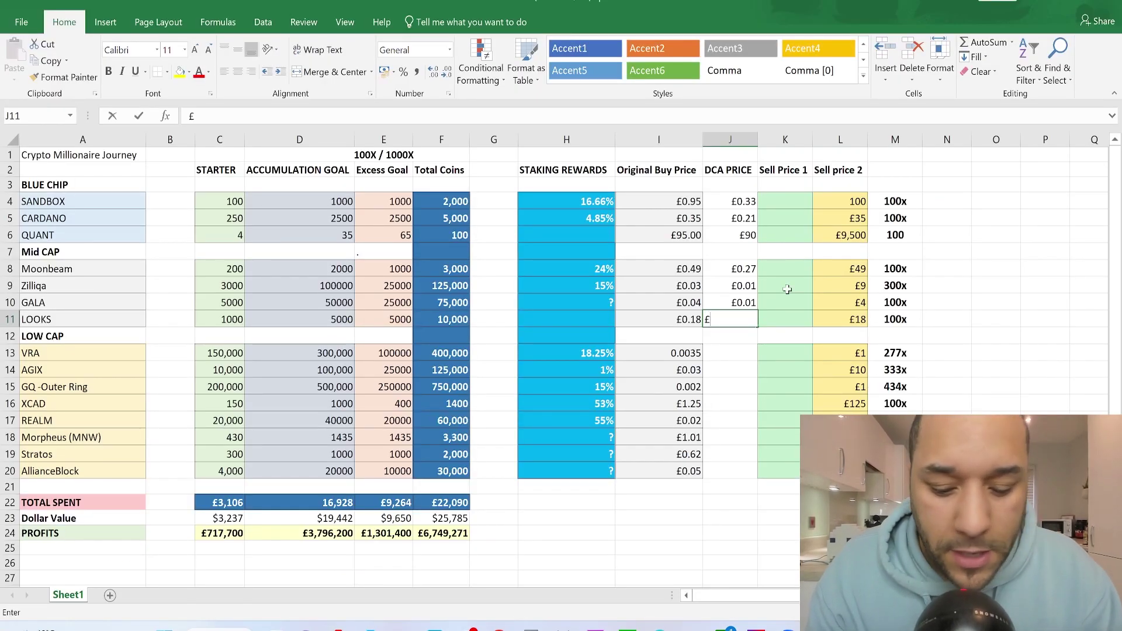
pyautogui.write('£')
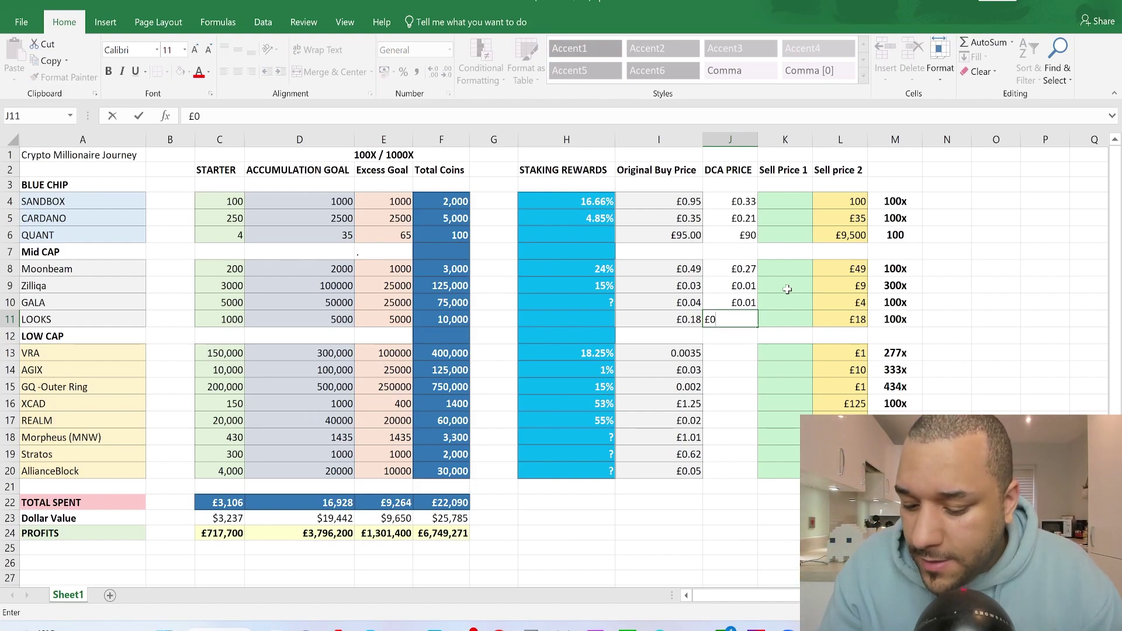
pyautogui.click(726, 354)
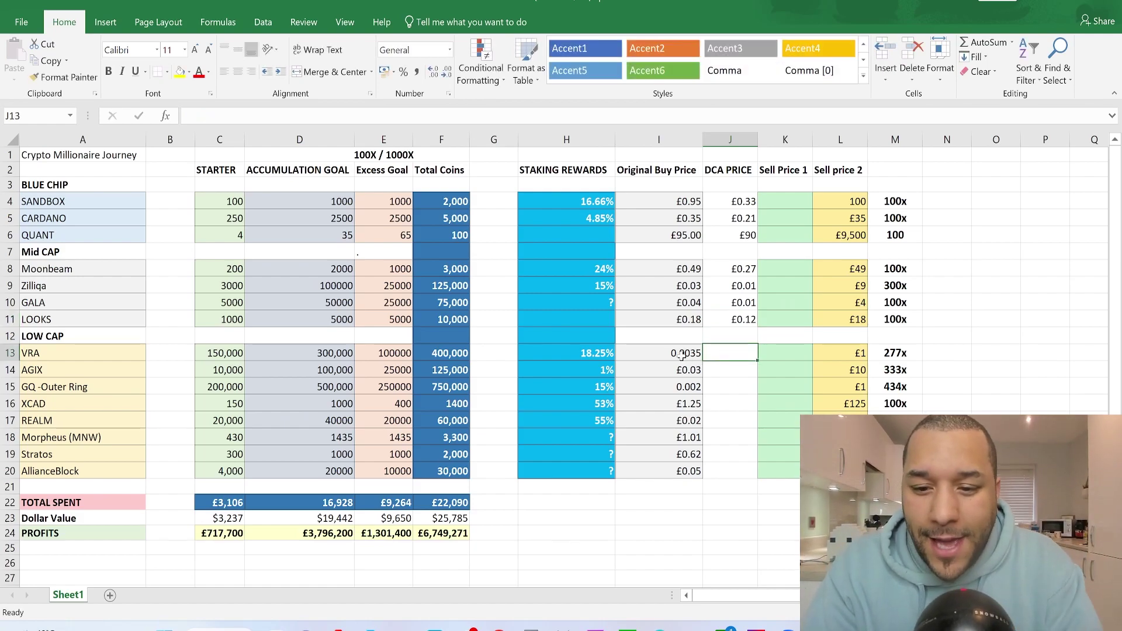
# Switch to CoinGecko, search for "vra" and open the Verasity (VRA) page
pyautogui.click(338, 629)
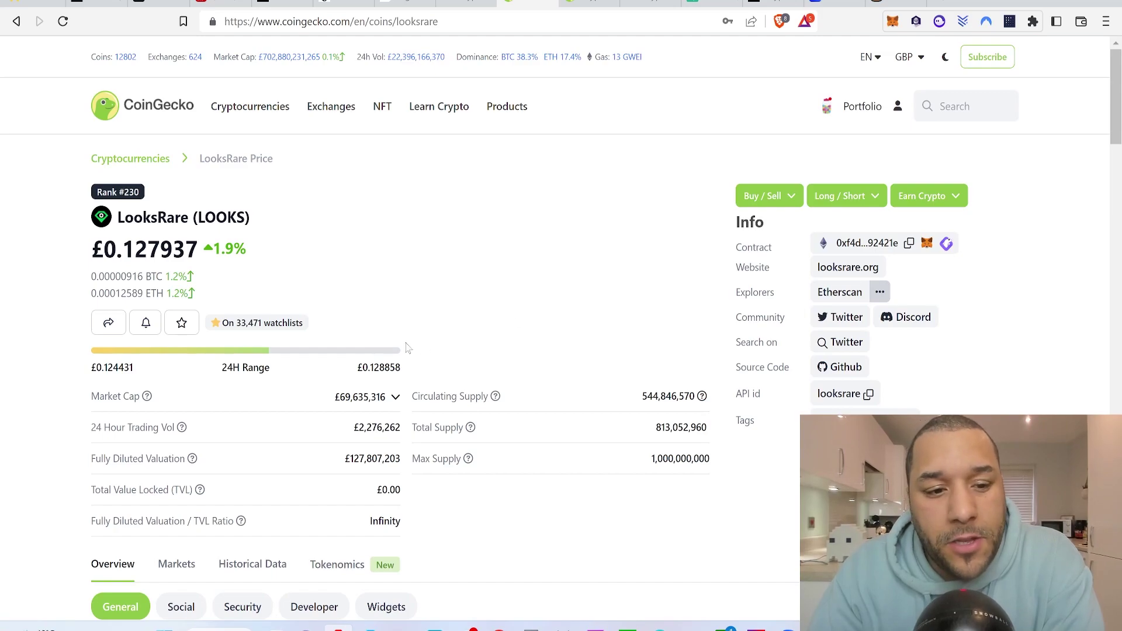
pyautogui.click(950, 114)
pyautogui.write('vra')
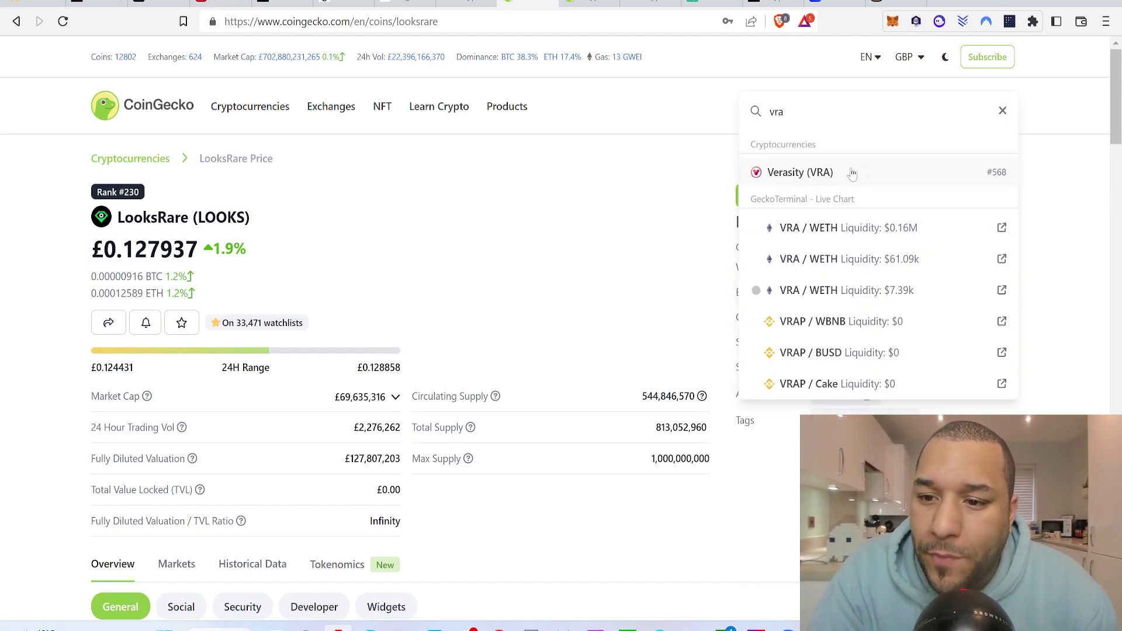
pyautogui.click(852, 174)
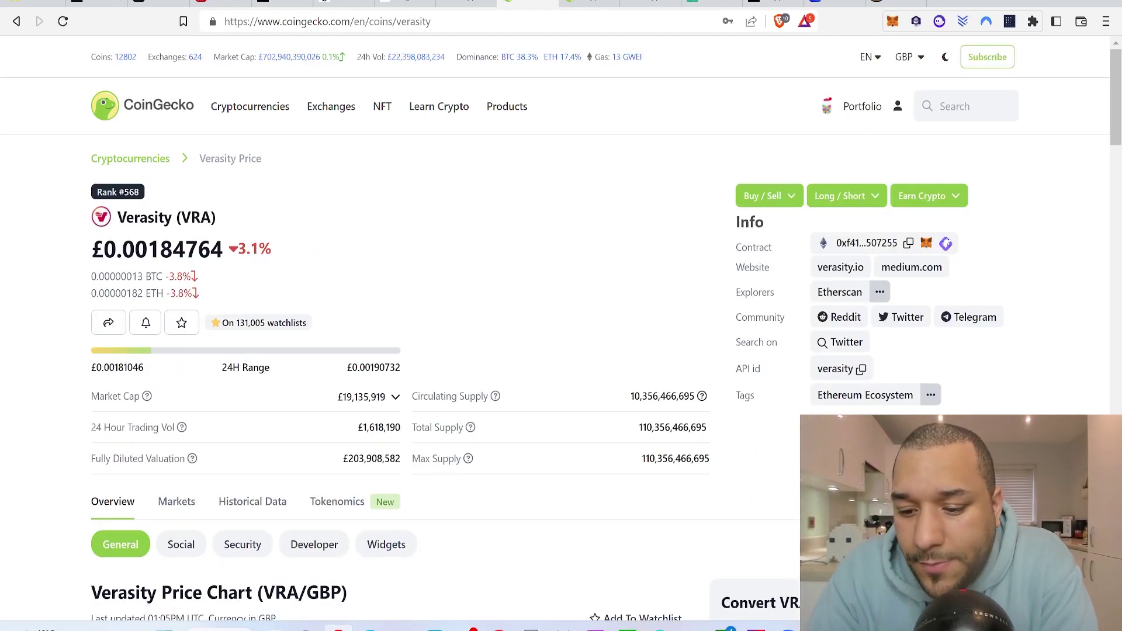
# Switch to Excel and enter £0.0018 as the DCA price for VRA in J13
pyautogui.hotkey('alt', 'Tab')
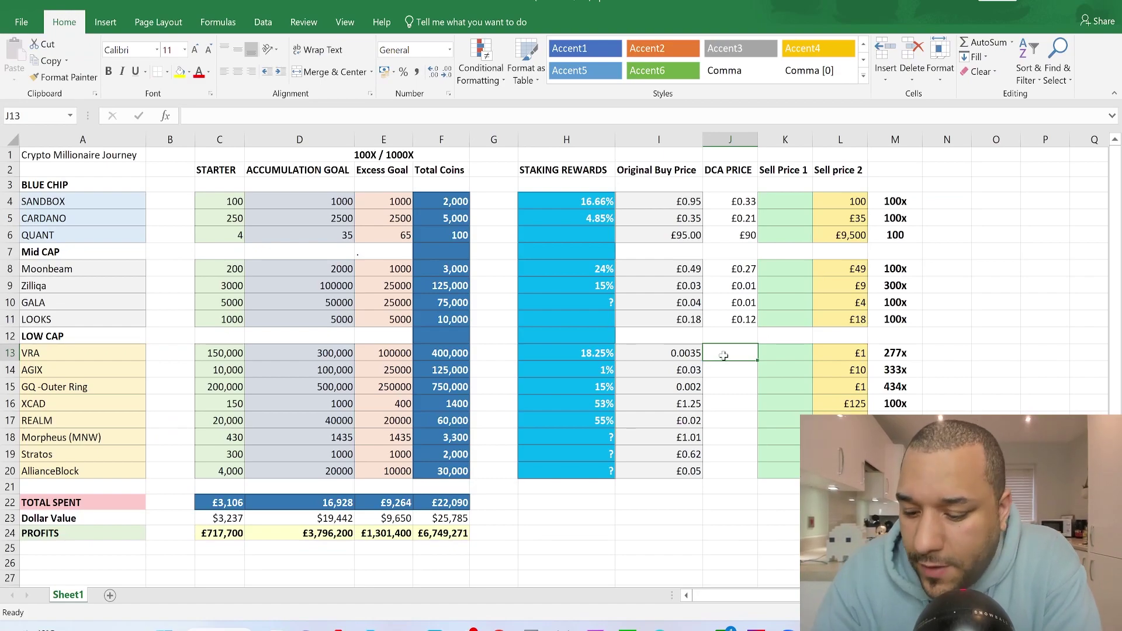
pyautogui.write('£')
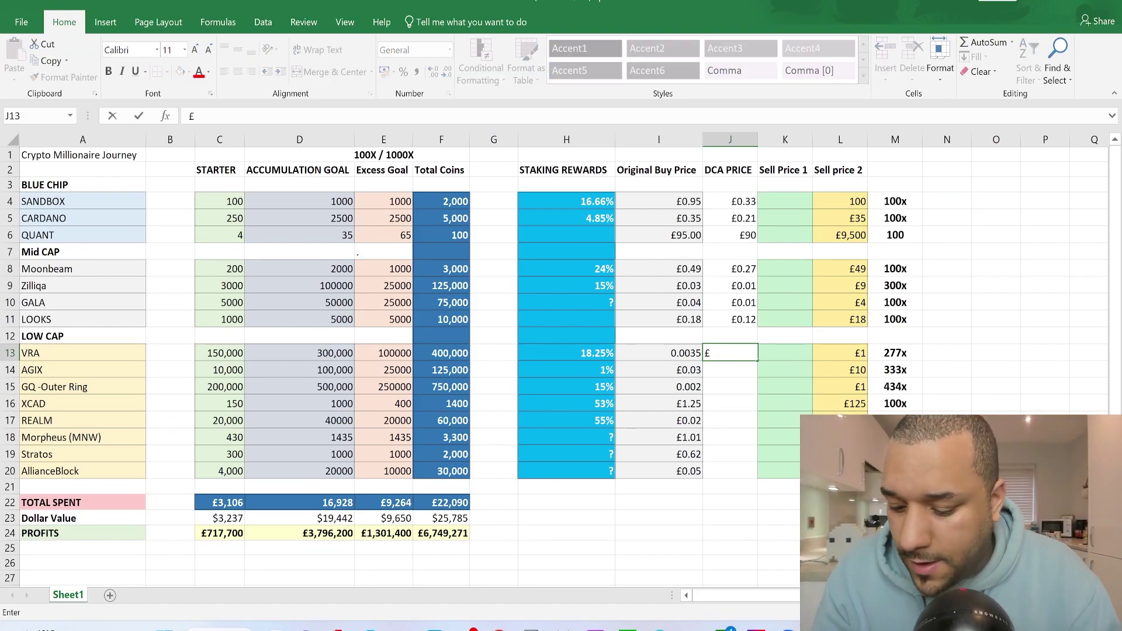
pyautogui.write('0.0010')
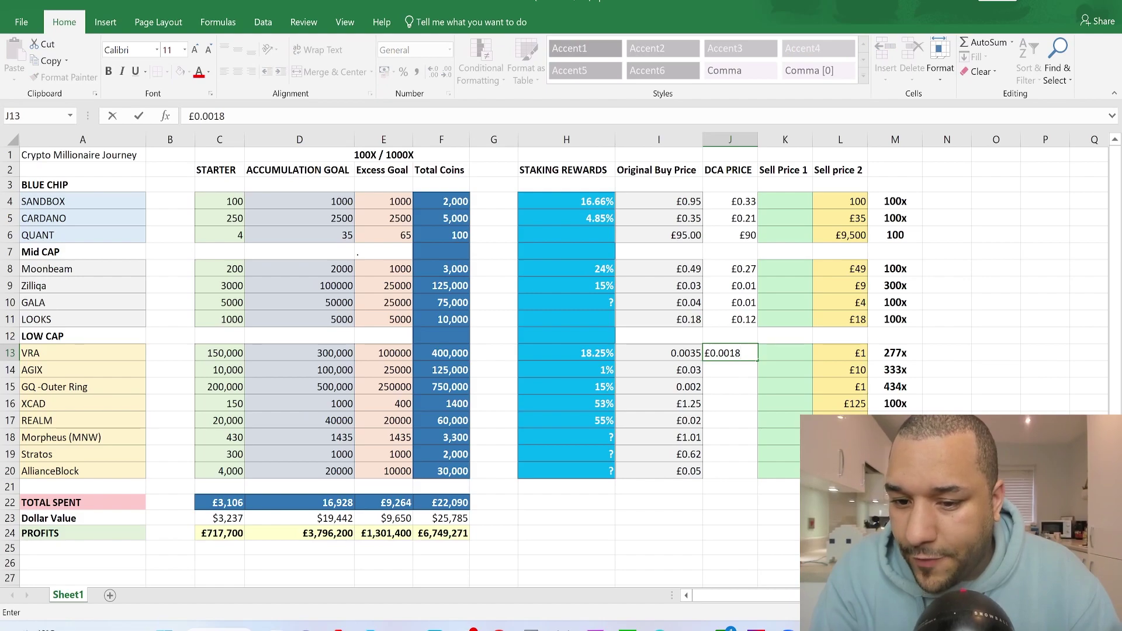
pyautogui.click(748, 382)
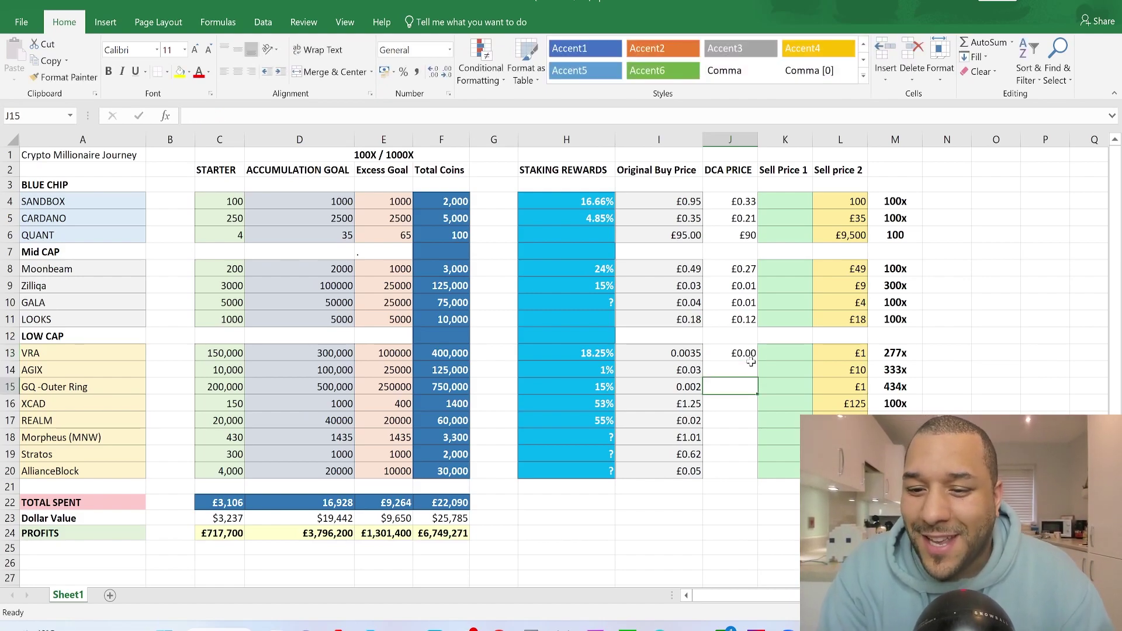
# Inspect the stored value of VRA's DCA price in J13 and compare it with the original buy price in I13
pyautogui.click(750, 353)
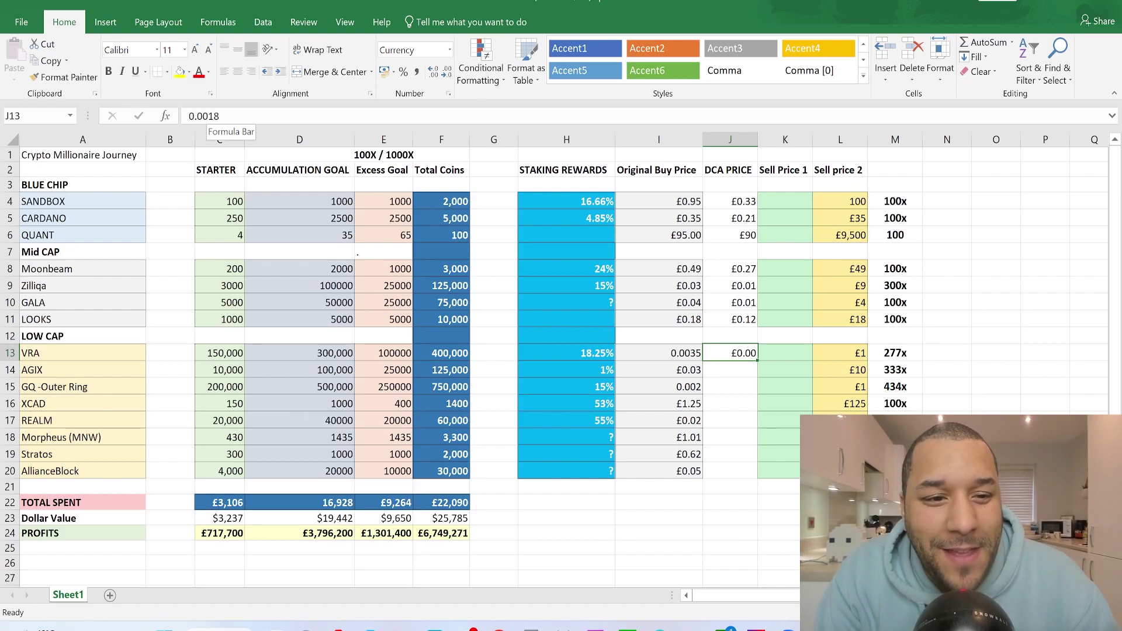
pyautogui.click(721, 370)
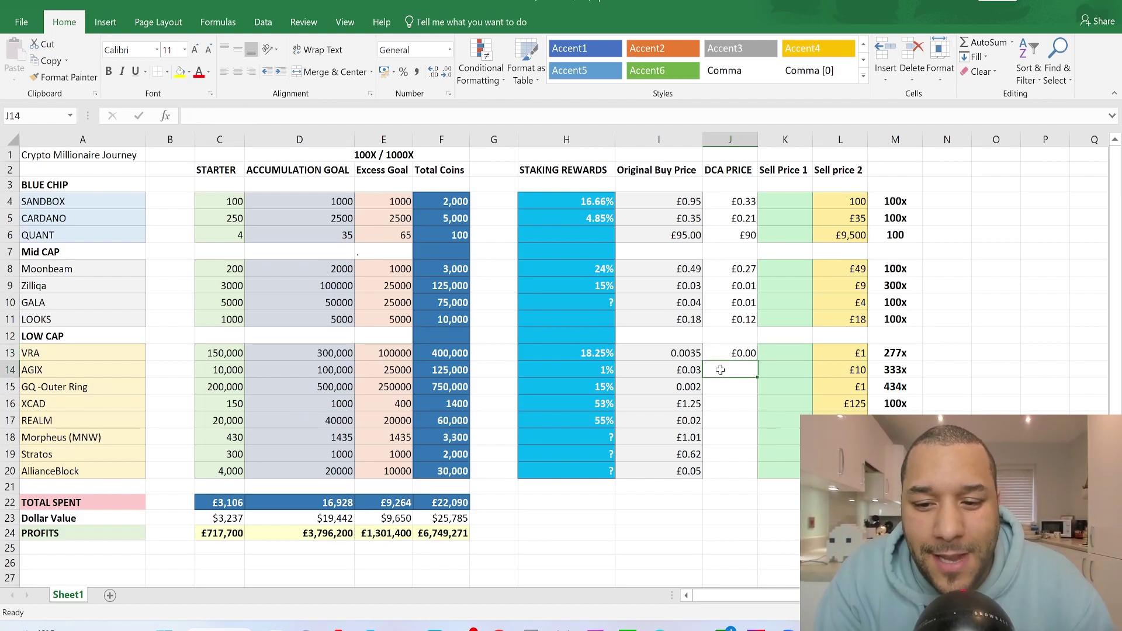
pyautogui.click(753, 355)
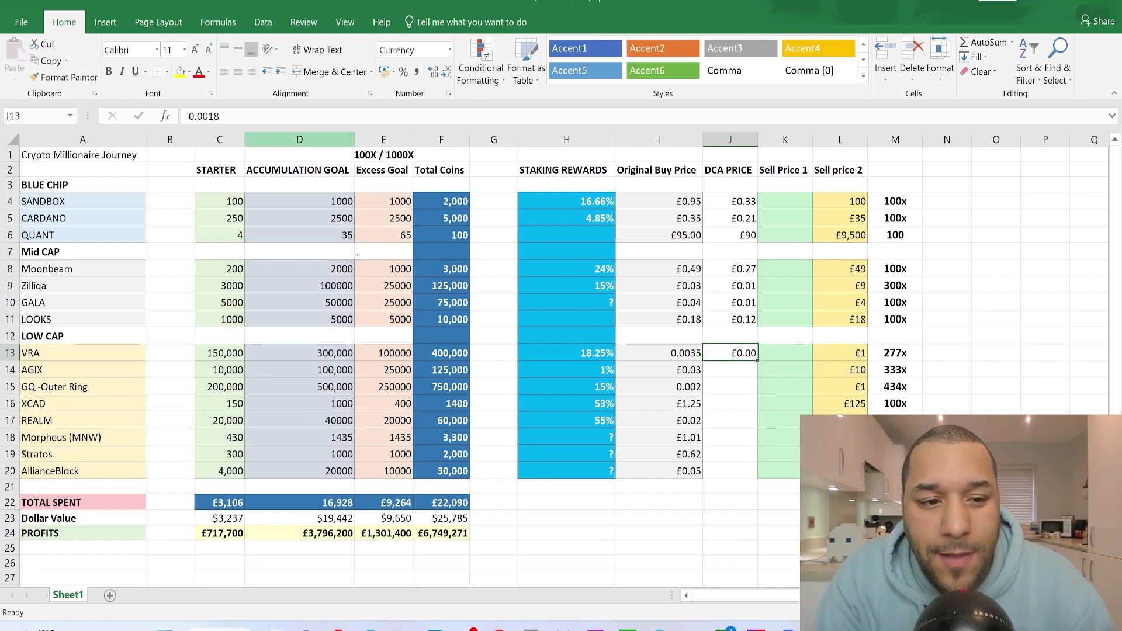
pyautogui.doubleClick(753, 355)
pyautogui.doubleClick(753, 355)
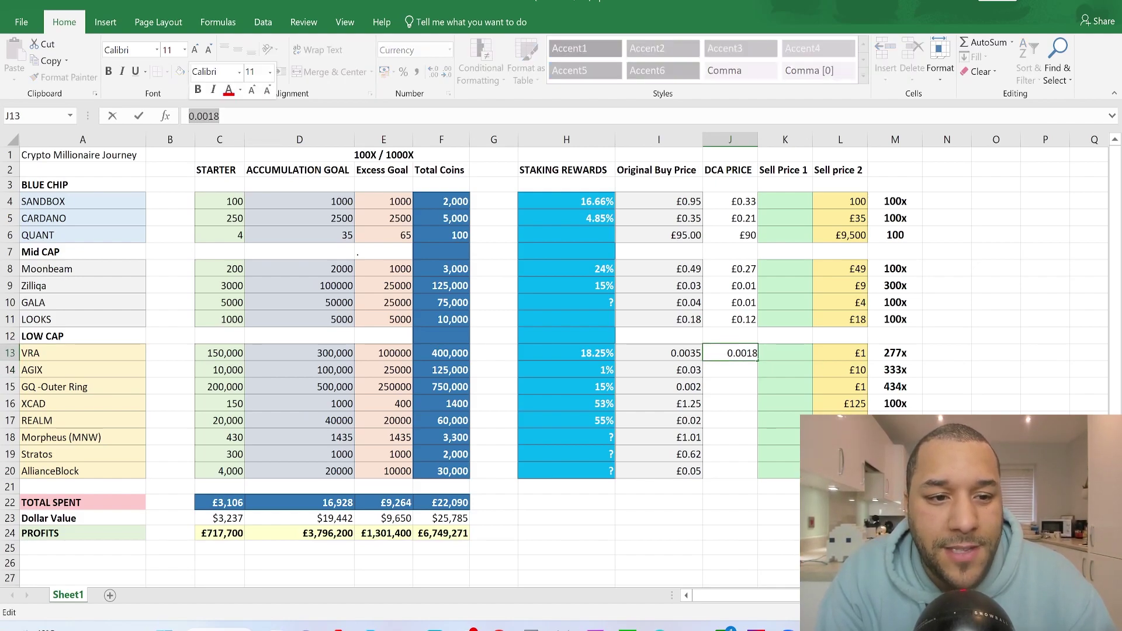
pyautogui.press('Escape')
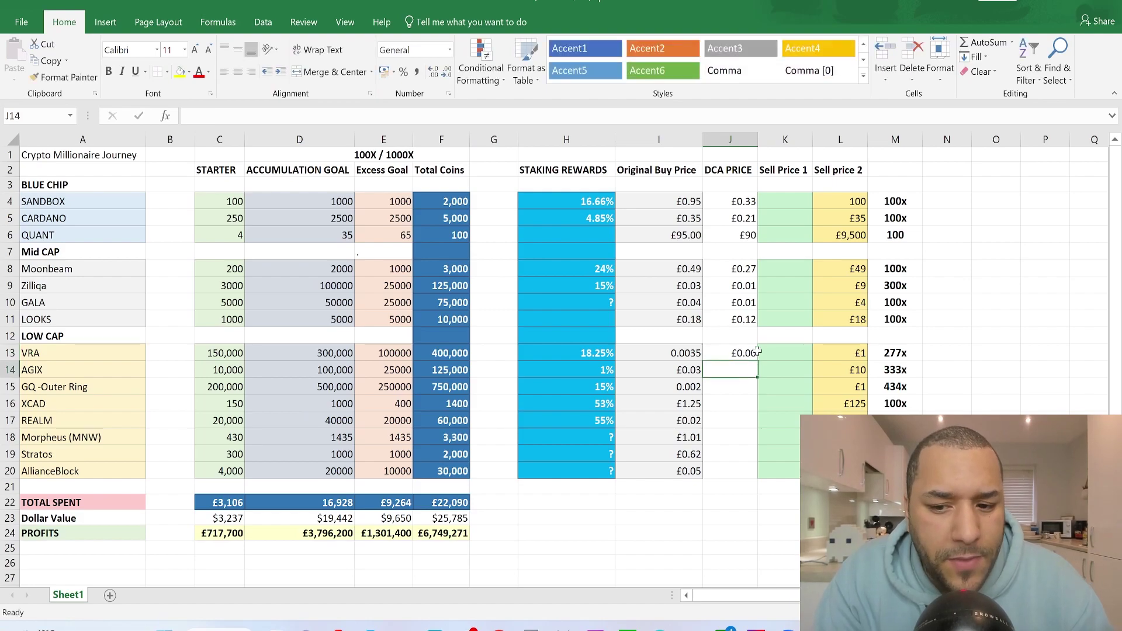
pyautogui.rightClick(749, 358)
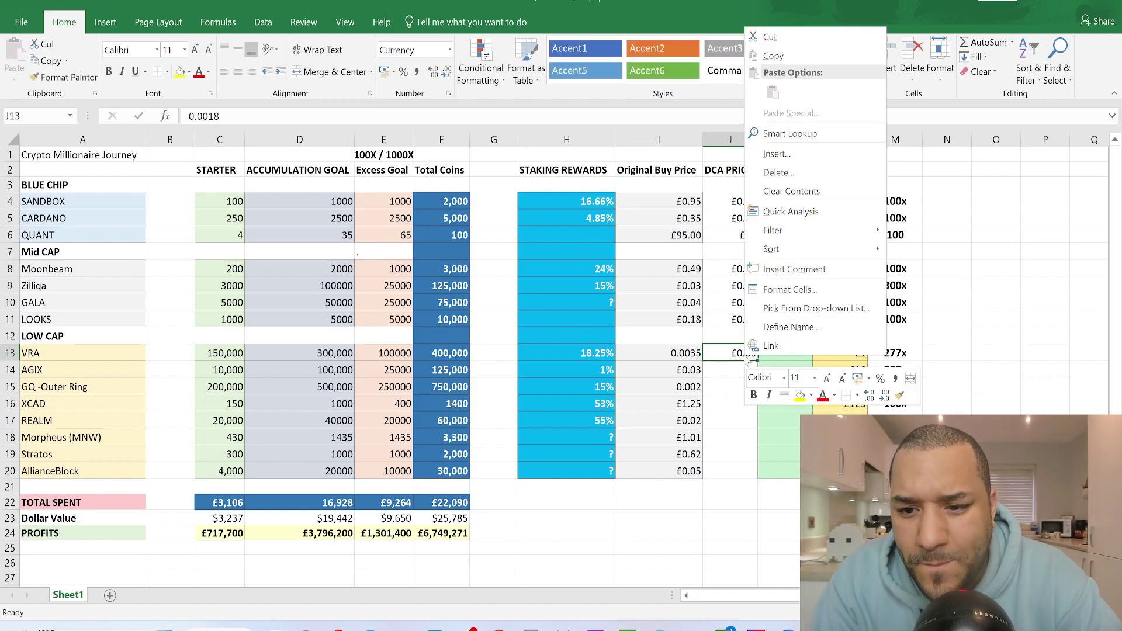
pyautogui.click(724, 356)
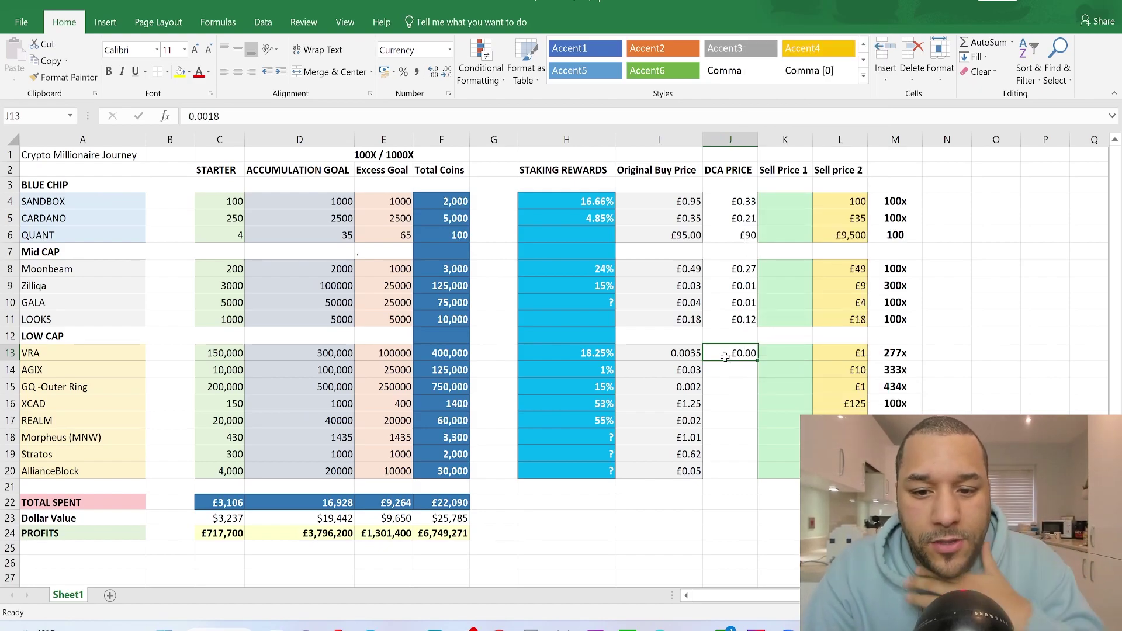
pyautogui.click(678, 355)
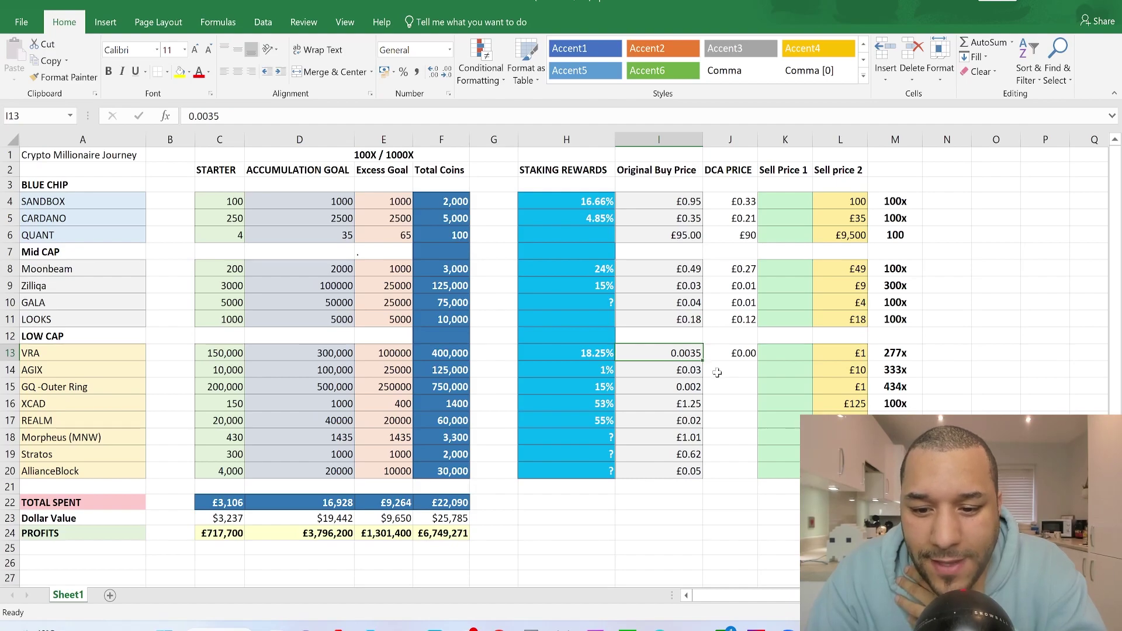
pyautogui.click(747, 355)
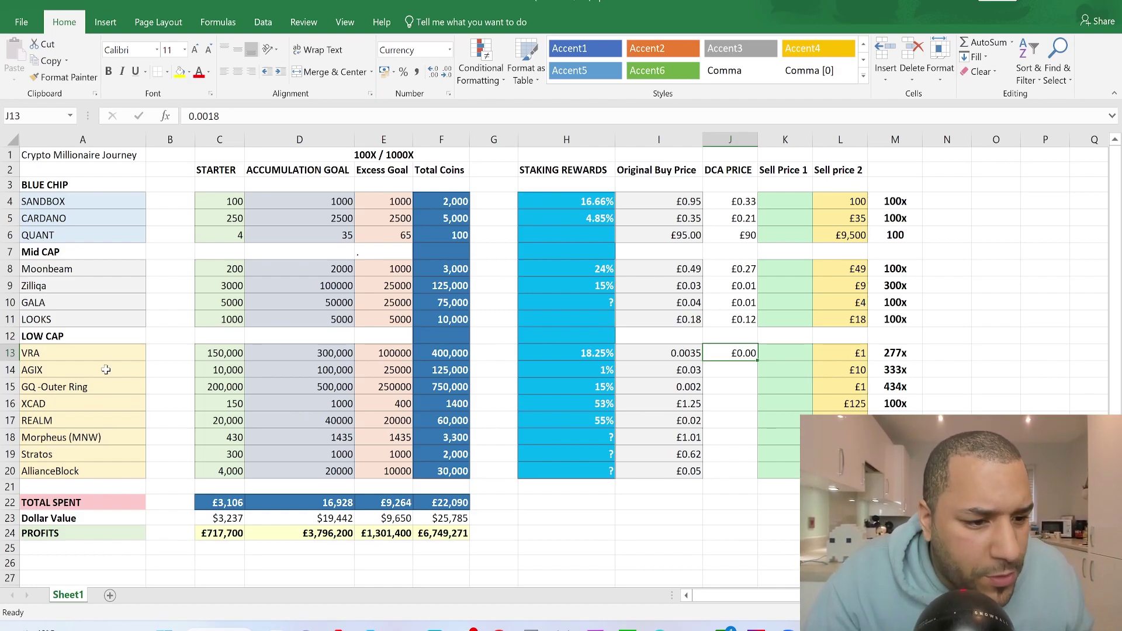
# Select AGIX's DCA price cell J14, switch to CoinGecko, search for "agix" and open the SingularityNET (AGIX) page
pyautogui.click(696, 374)
pyautogui.click(729, 372)
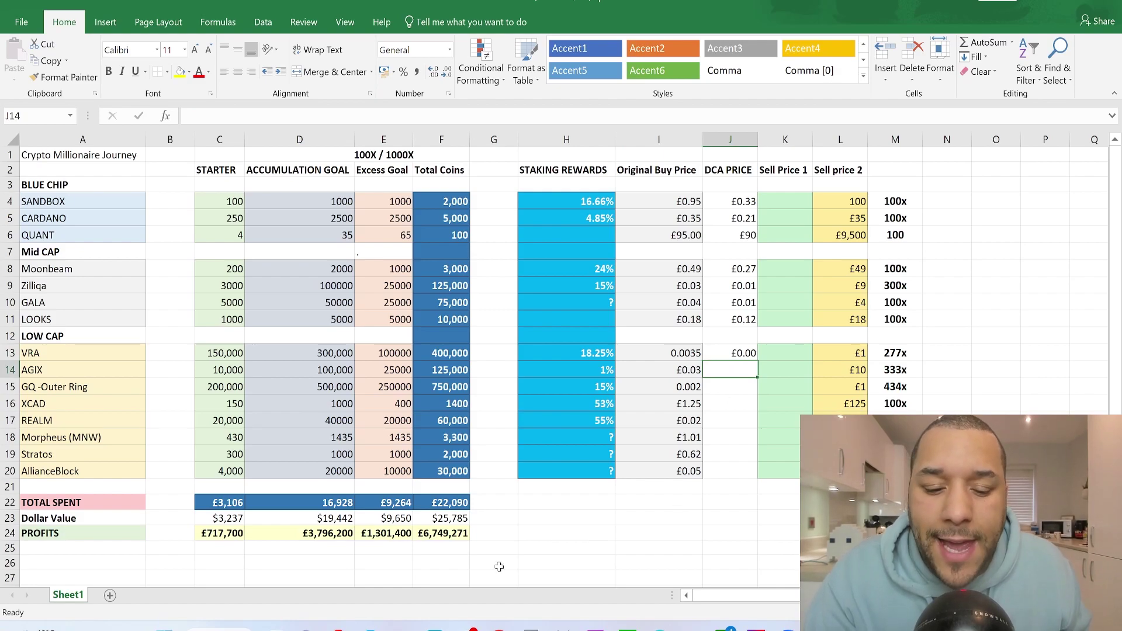
pyautogui.click(337, 629)
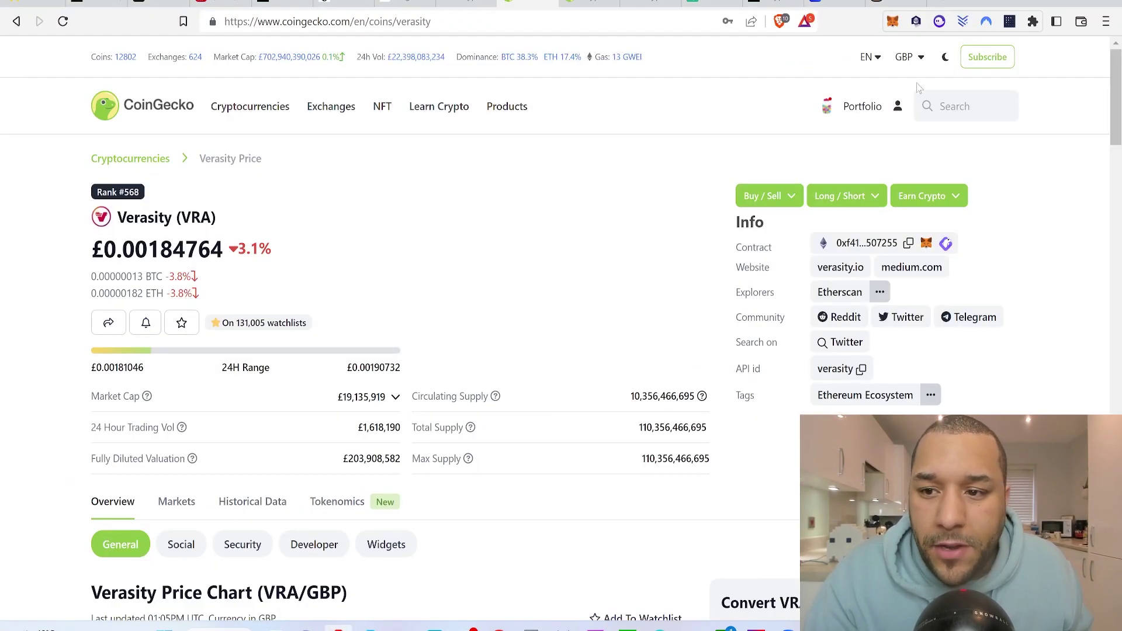
pyautogui.click(953, 106)
pyautogui.write('agi')
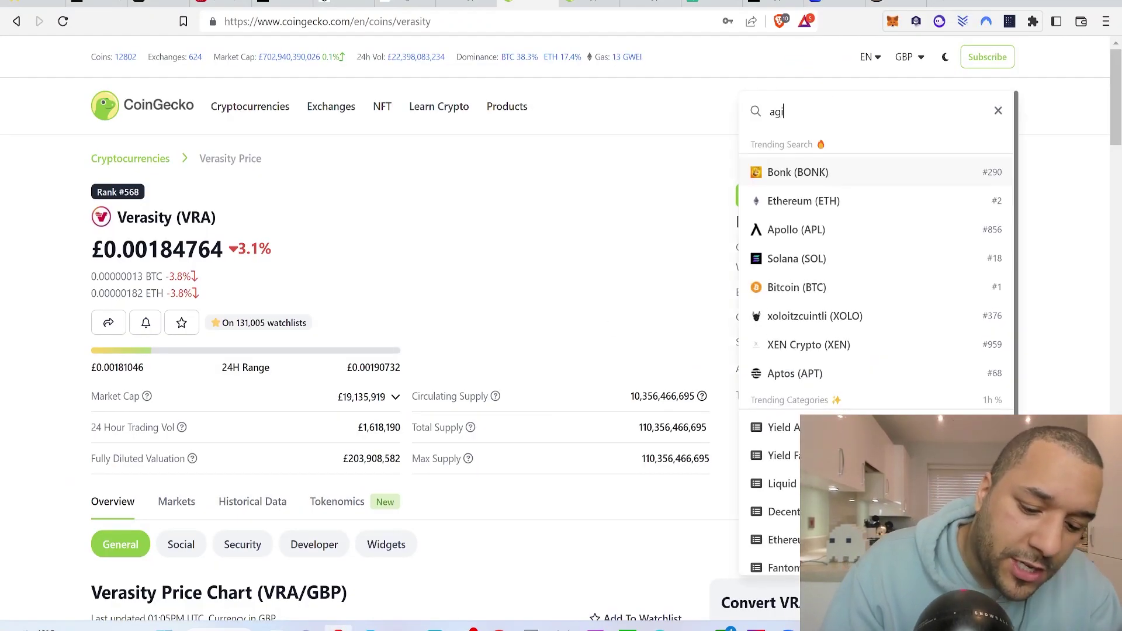
pyautogui.write('x')
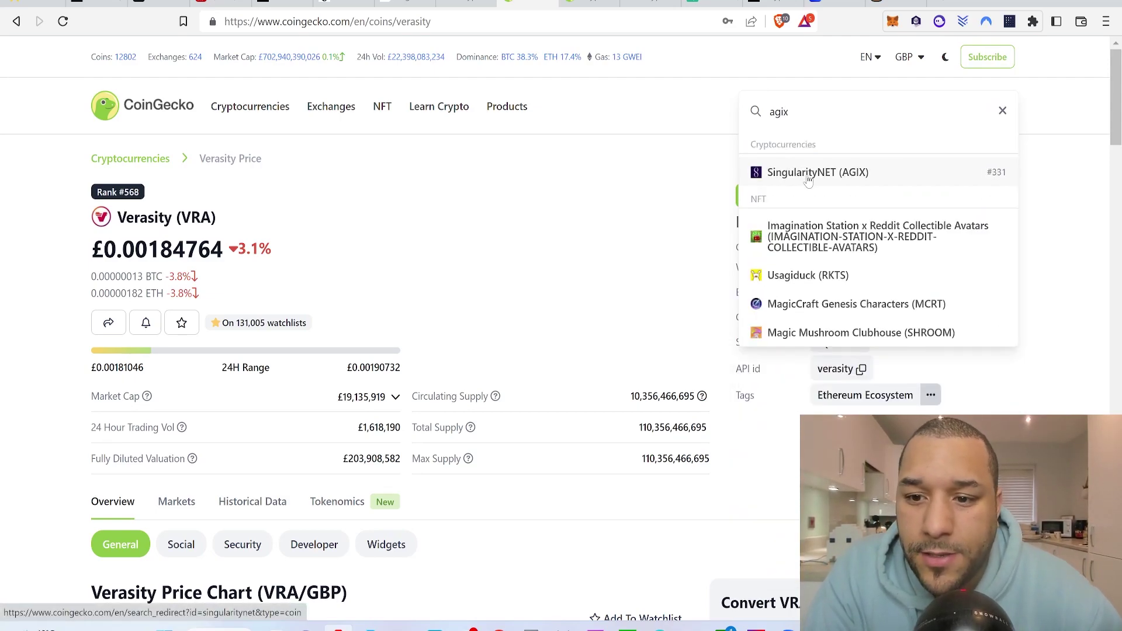
pyautogui.click(808, 175)
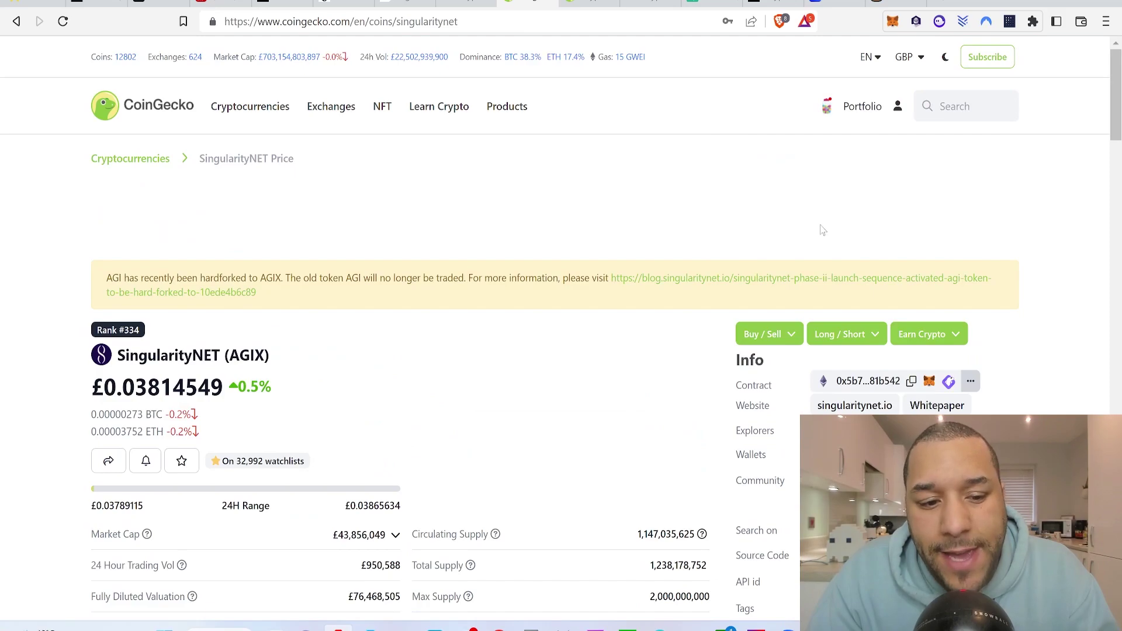
# Switch to Excel and enter £0.038 as the DCA price for AGIX in J14
pyautogui.hotkey('alt', 'Tab')
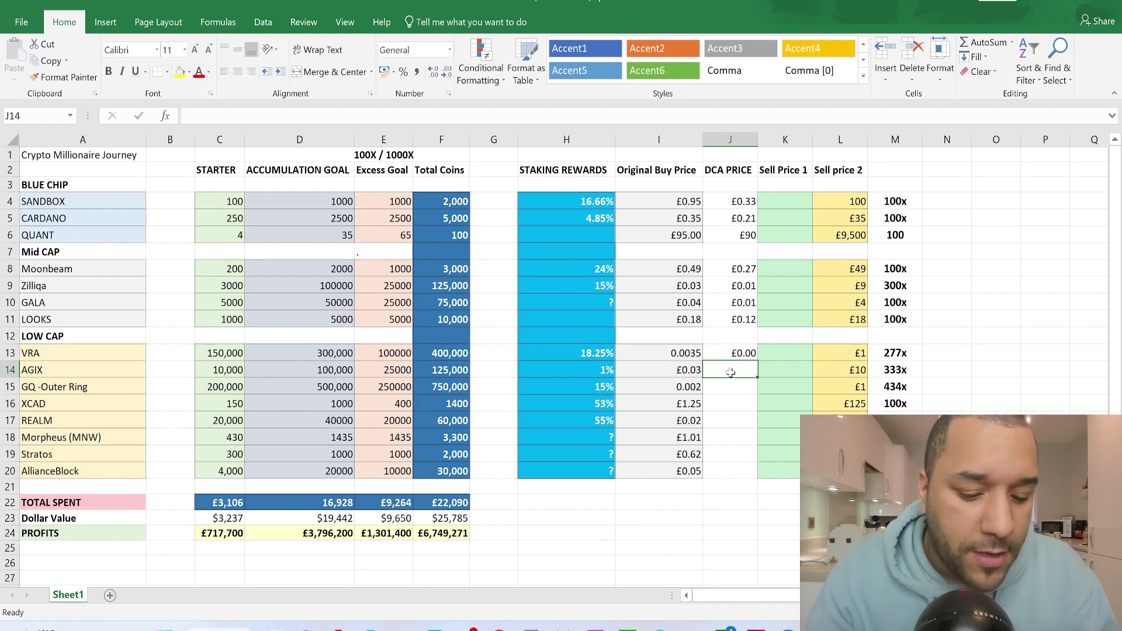
pyautogui.write('£030')
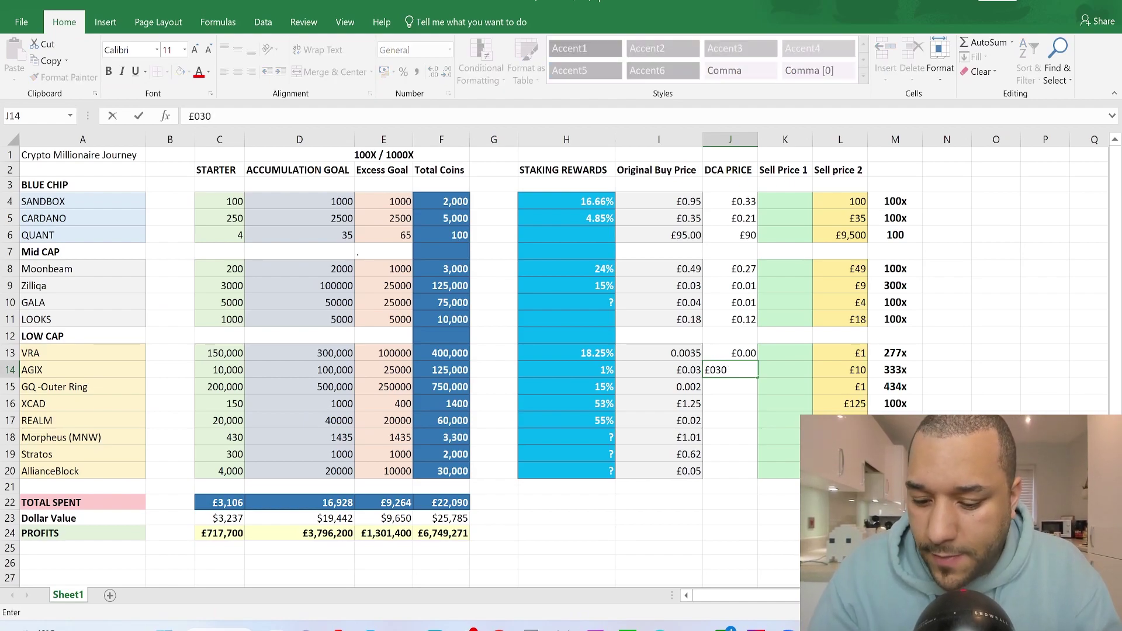
pyautogui.press('Return')
pyautogui.press('Return')
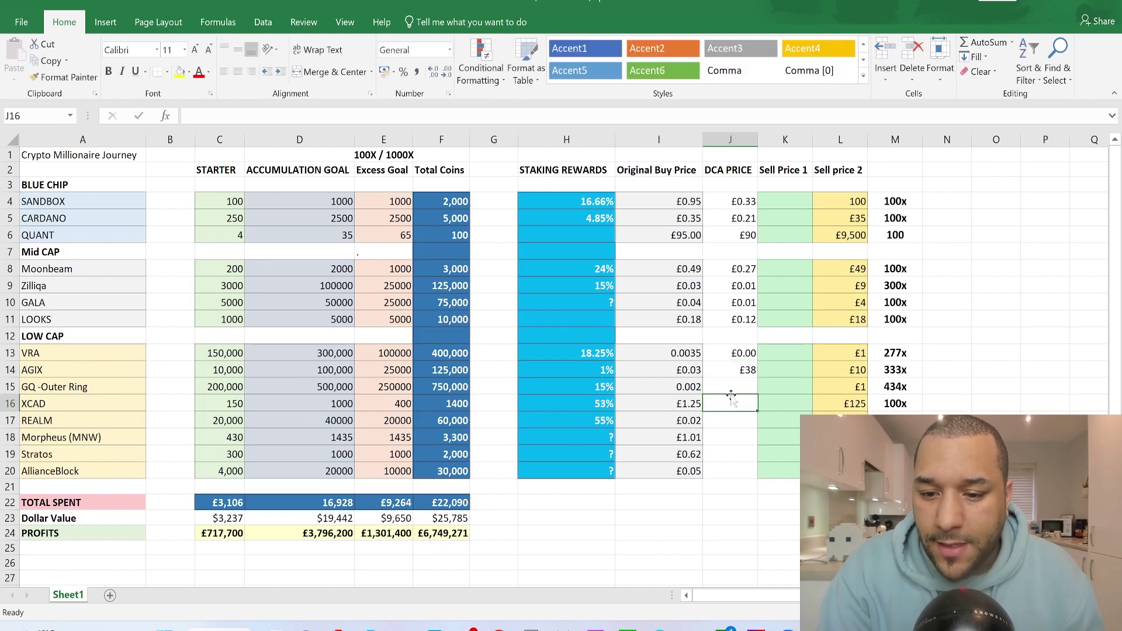
pyautogui.click(754, 371)
pyautogui.doubleClick(752, 370)
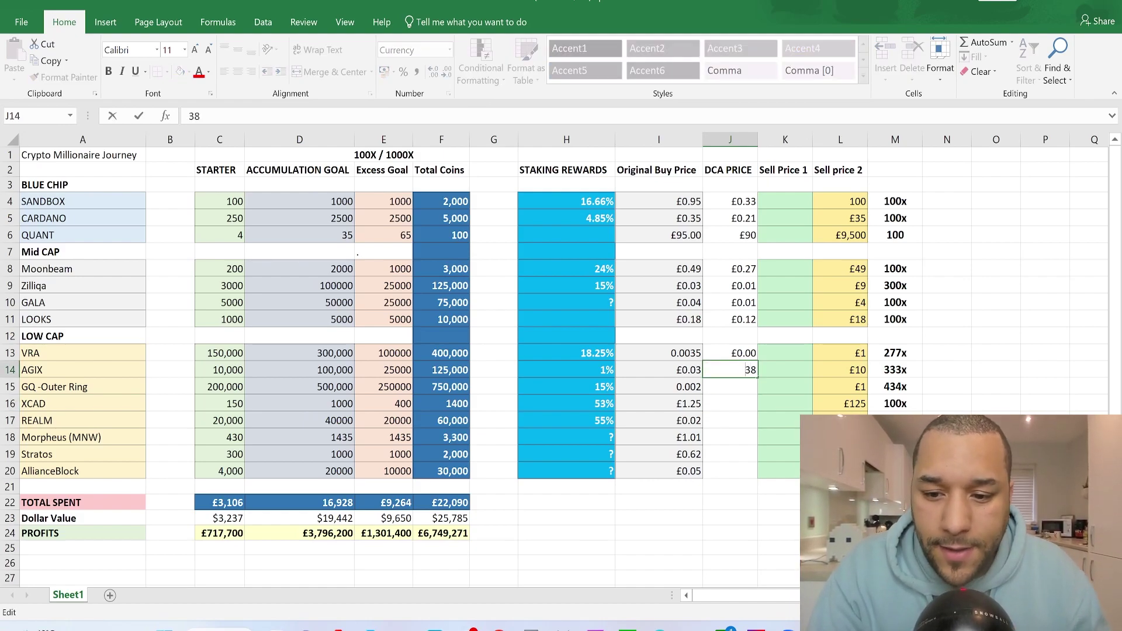
pyautogui.doubleClick(759, 370)
pyautogui.write('£0.038')
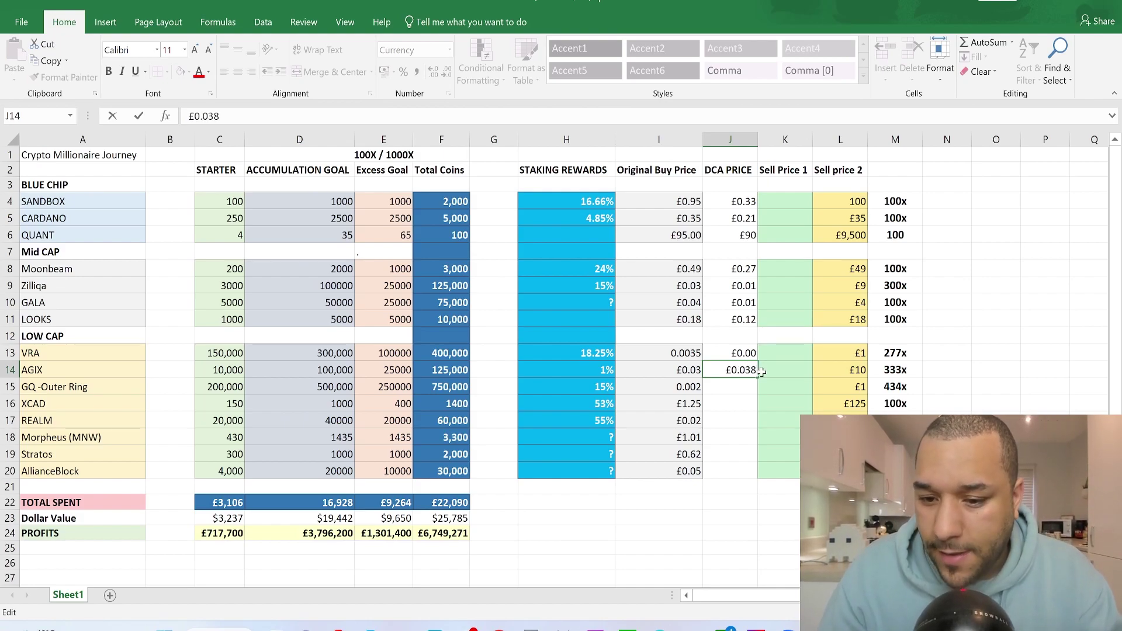
pyautogui.press('Return')
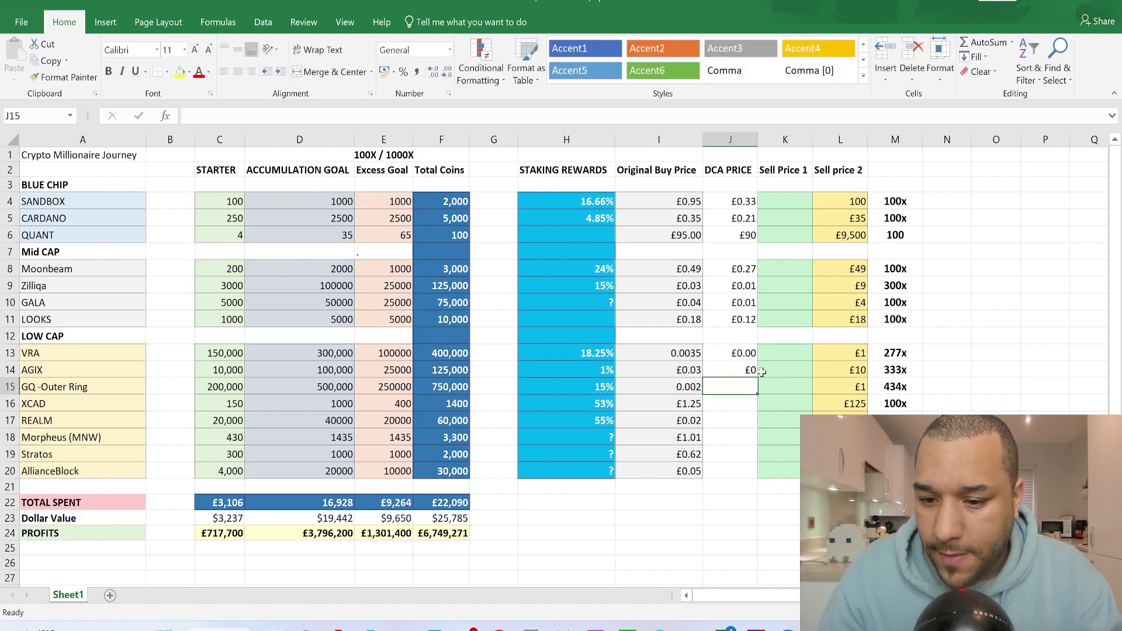
# Set the DCA price for AGIX in J14 to 0.03
pyautogui.click(751, 370)
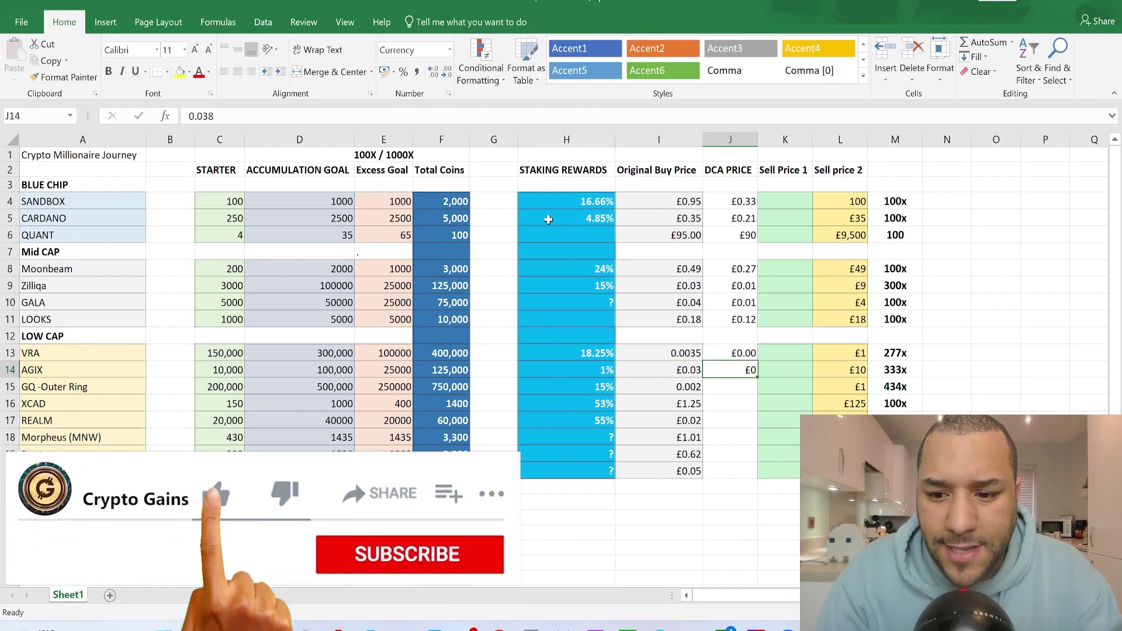
pyautogui.press('Return')
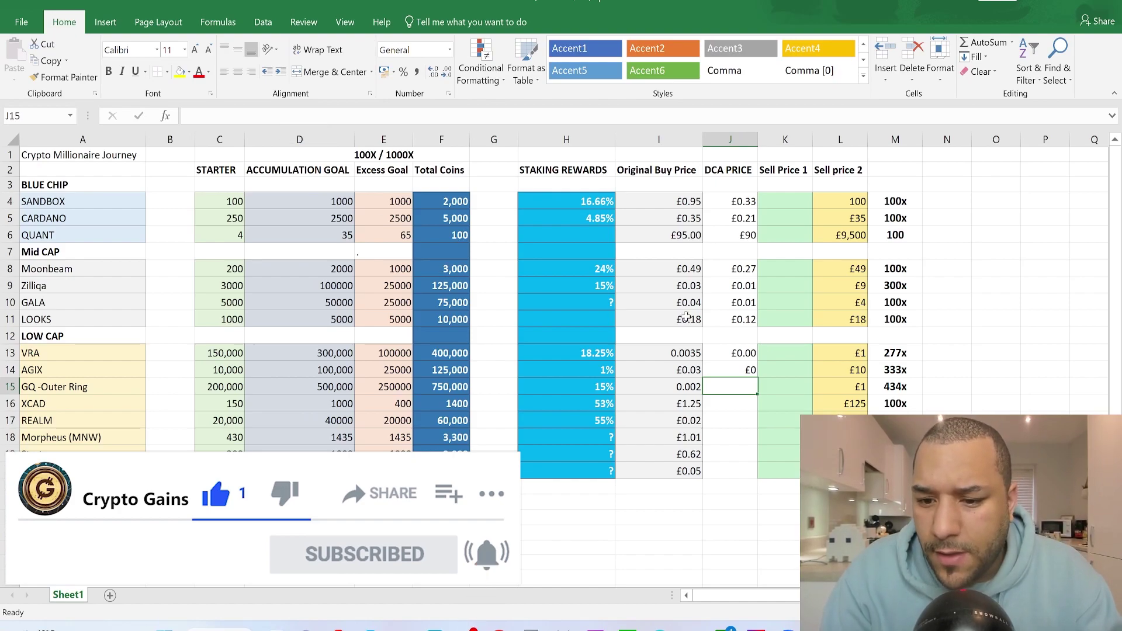
pyautogui.click(731, 372)
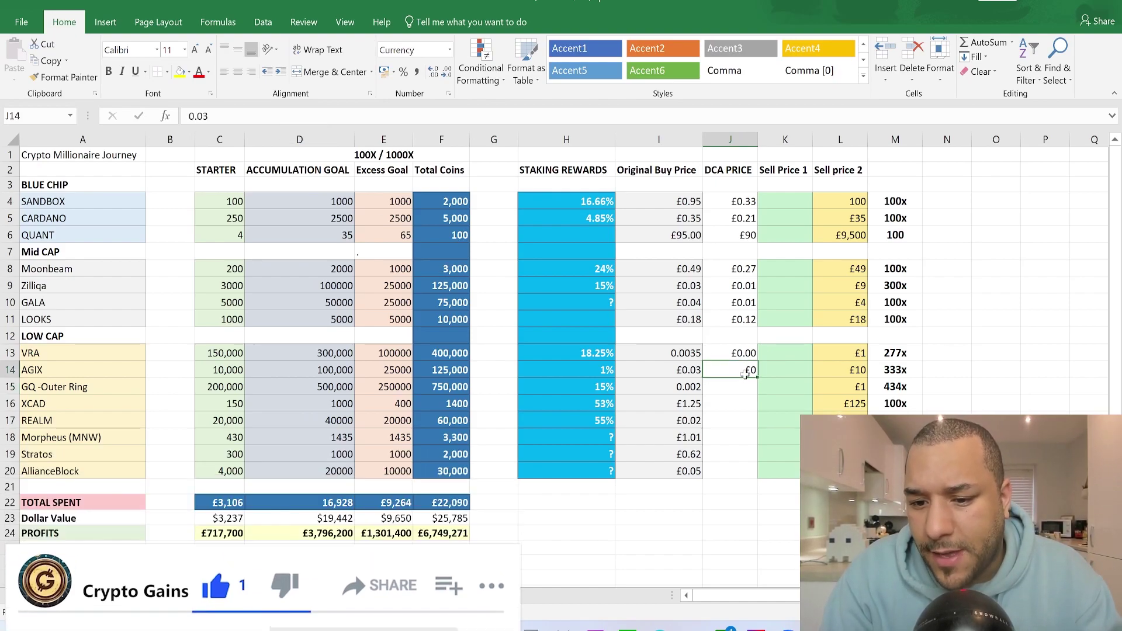
# Open the AGIX and VRA DCA price cells J14 and J13 to check their stored values against the displayed ones
pyautogui.doubleClick(731, 372)
pyautogui.click(742, 353)
pyautogui.doubleClick(742, 353)
pyautogui.press('Return')
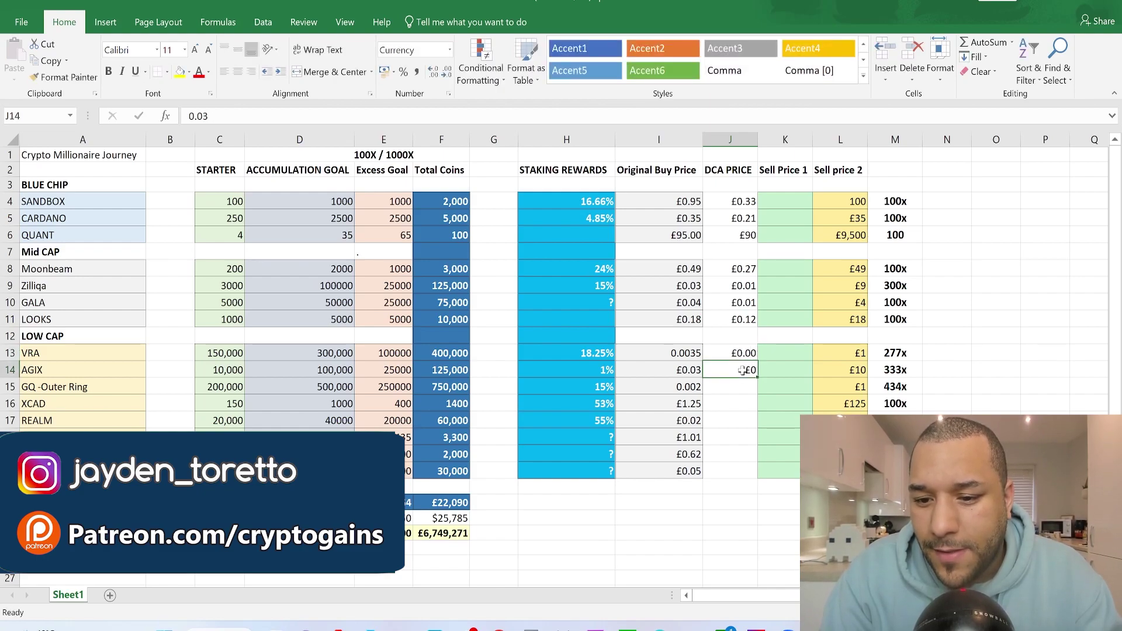
pyautogui.doubleClick(742, 370)
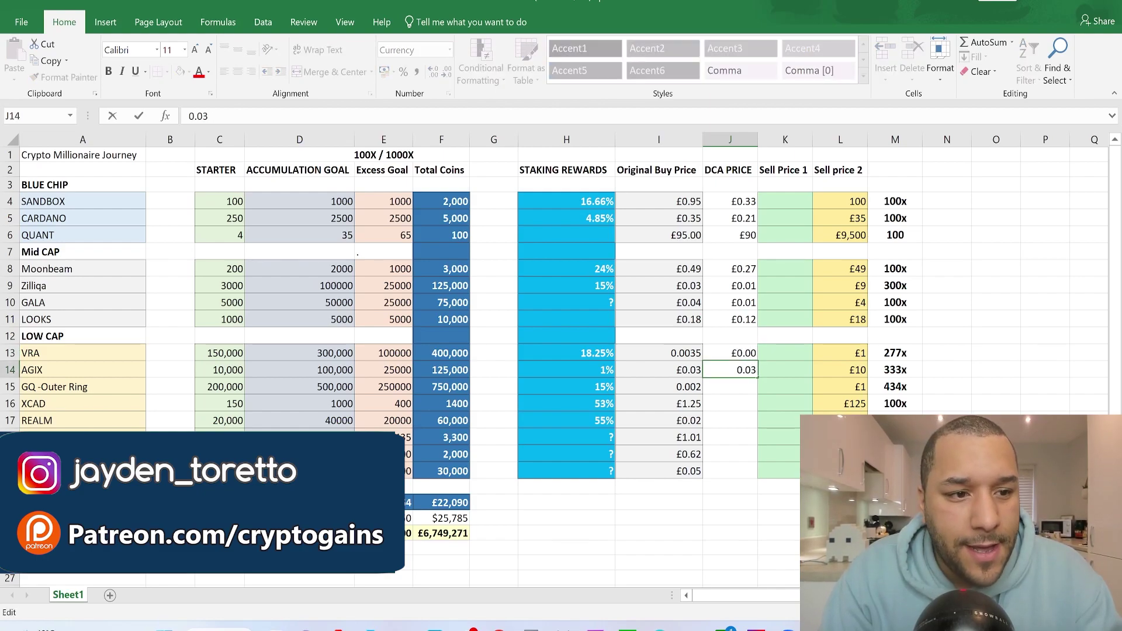
pyautogui.press('Return')
pyautogui.press('Return')
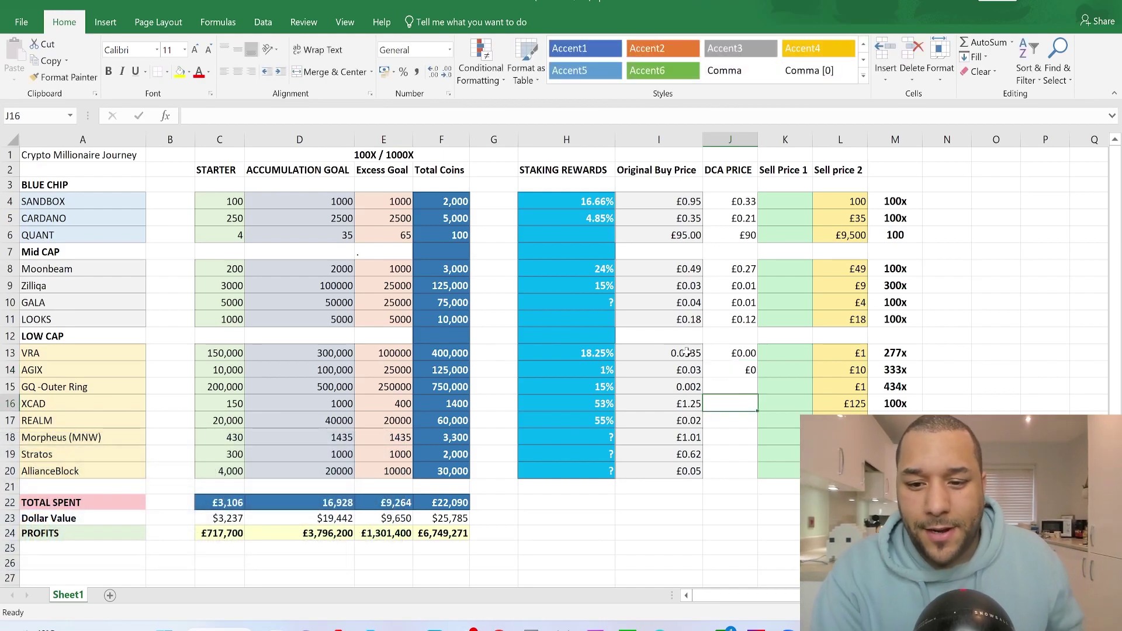
pyautogui.click(725, 370)
pyautogui.doubleClick(725, 370)
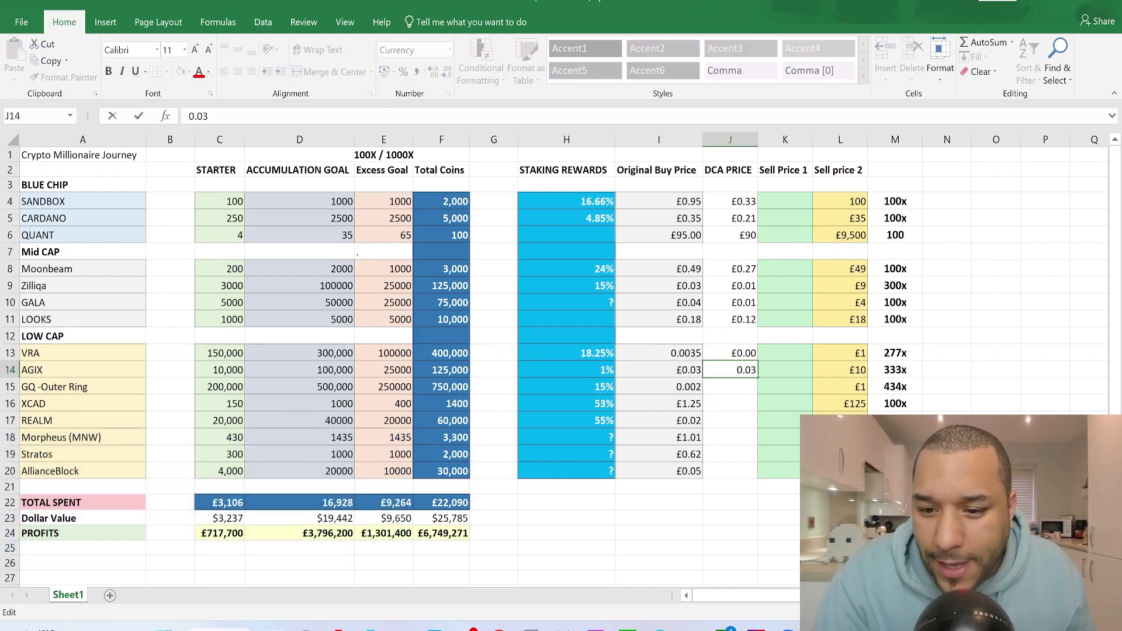
# Autofit the width of the DCA PRICE column, recheck the VRA and AGIX entries and select J15 for GQ - Outer Ring
pyautogui.click(754, 169)
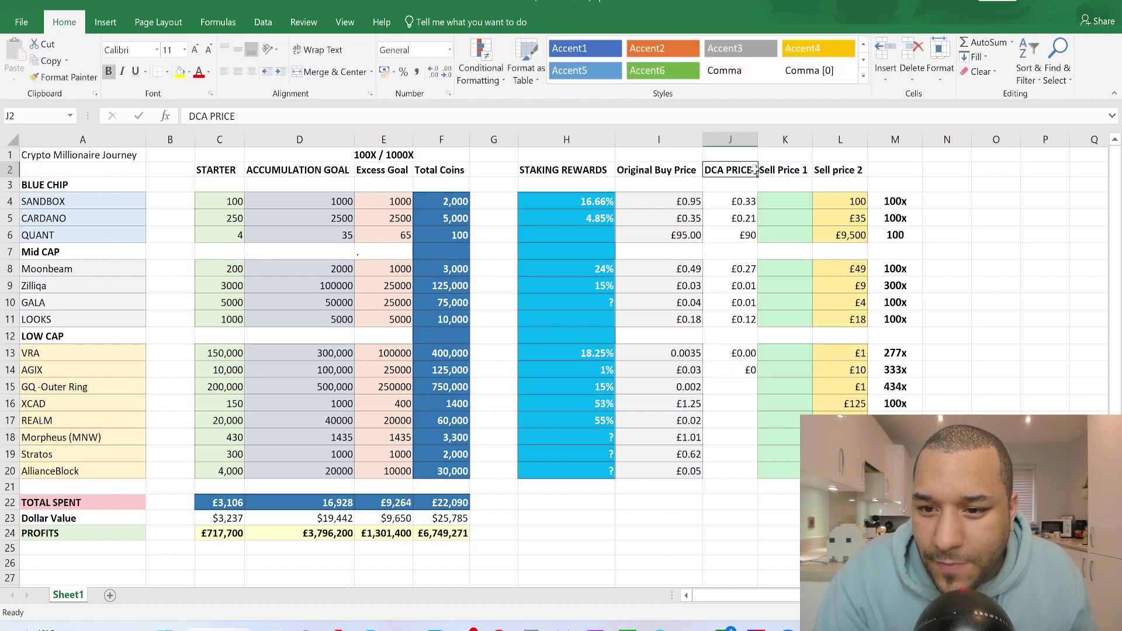
pyautogui.doubleClick(758, 139)
pyautogui.click(737, 352)
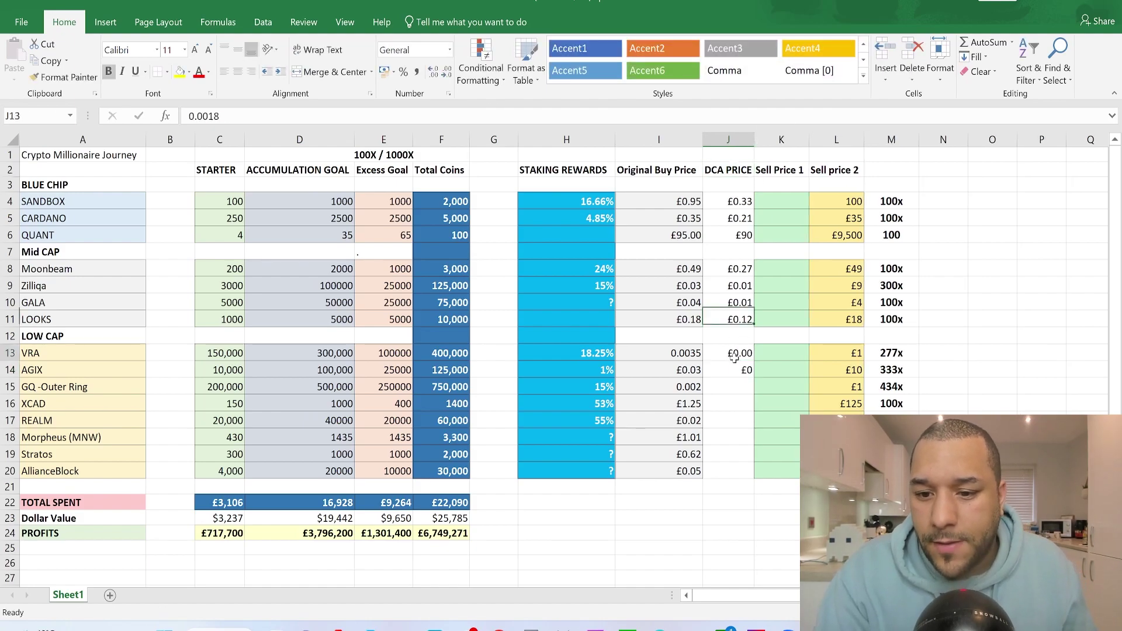
pyautogui.doubleClick(734, 353)
pyautogui.click(731, 376)
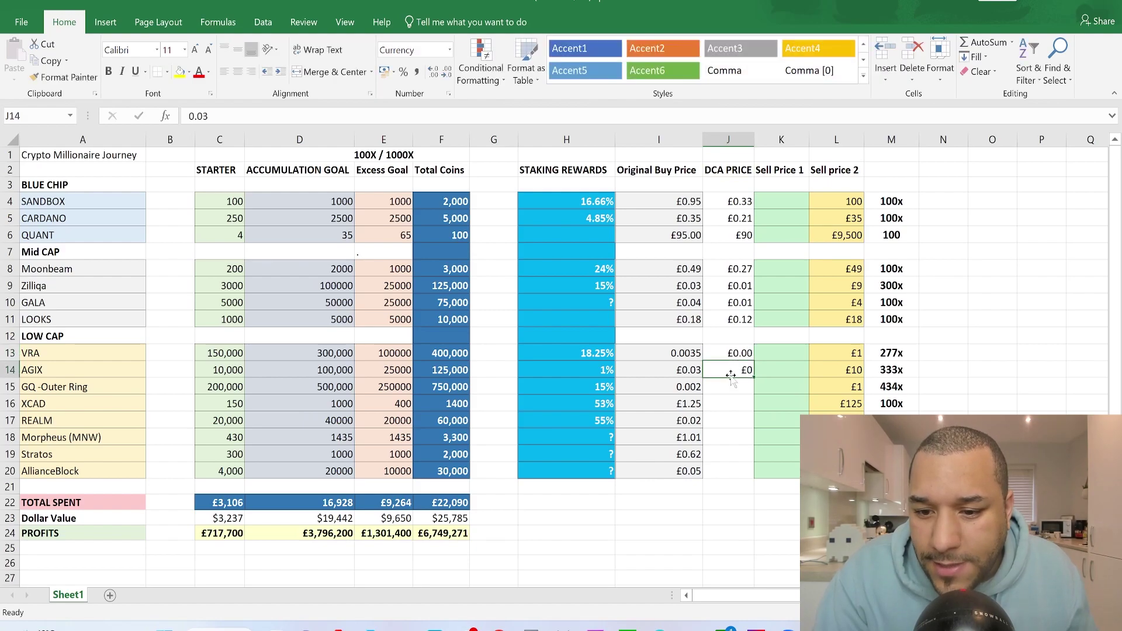
pyautogui.click(725, 390)
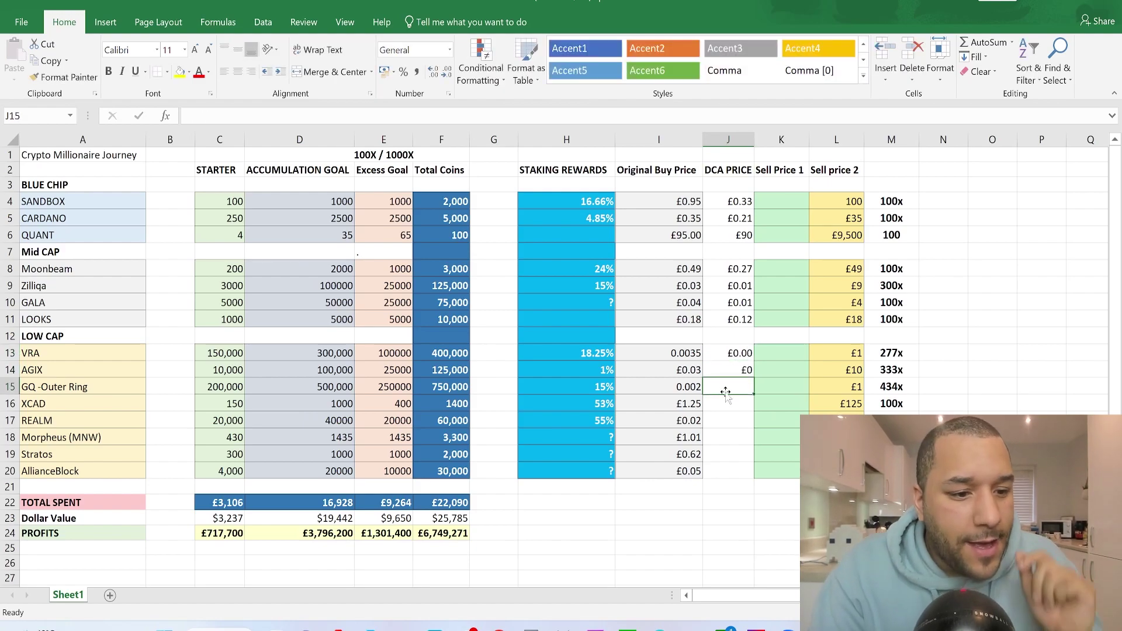
# Switch to CoinGecko in the browser, search for gq and open the Outer Ring MMO (GQ) price page
pyautogui.hotkey('alt', 'Tab')
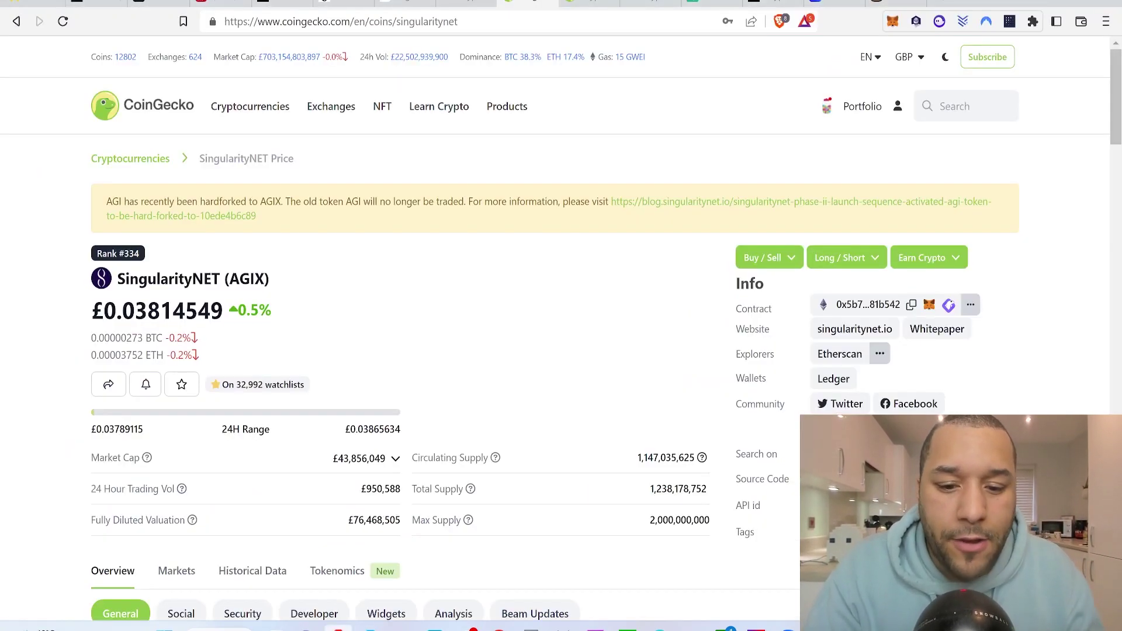
pyautogui.click(966, 106)
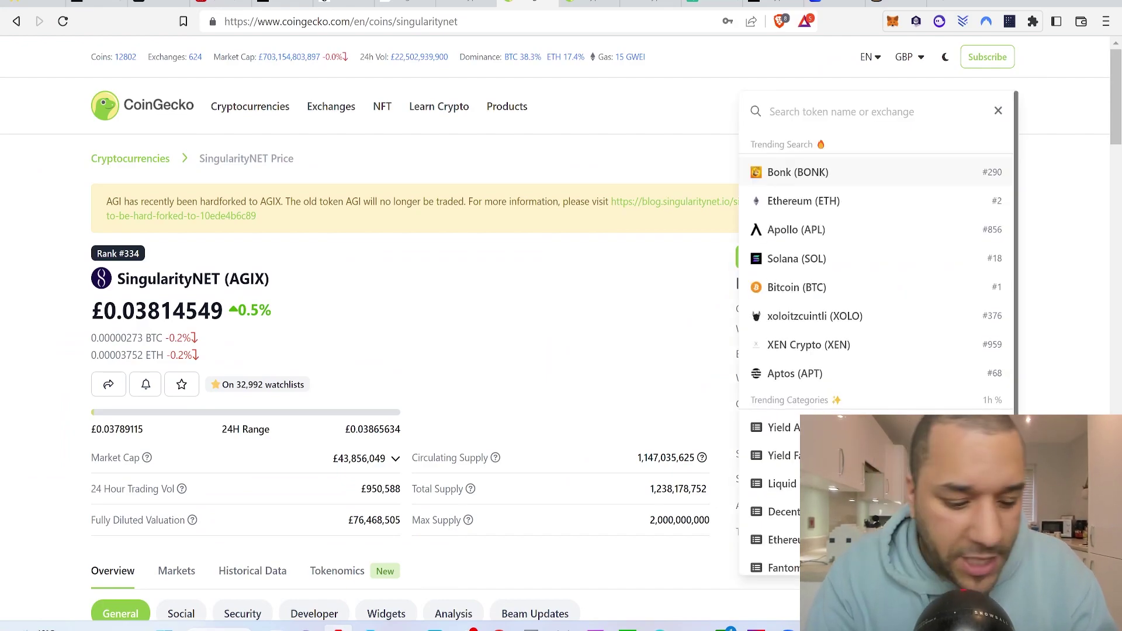
pyautogui.write('gq')
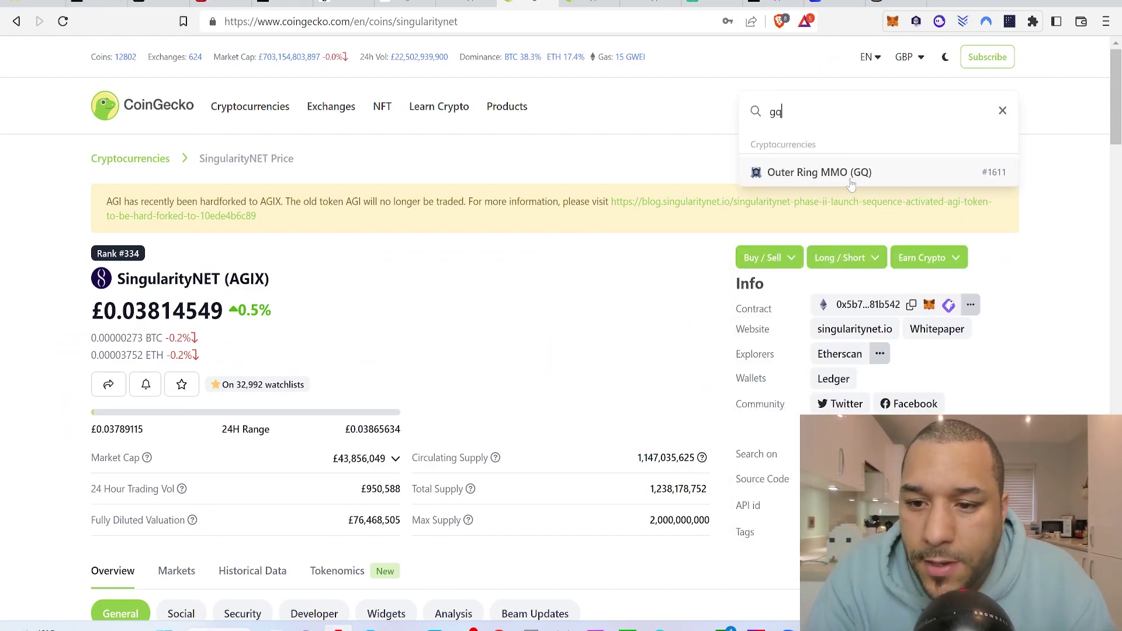
pyautogui.click(824, 173)
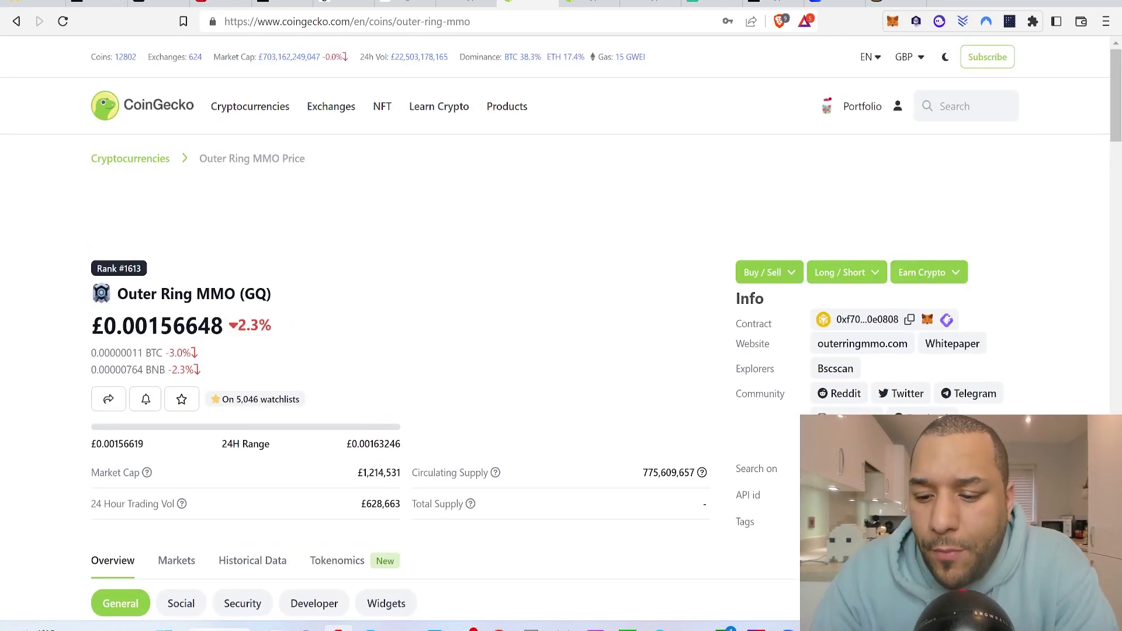
# Switch to Excel and enter £0.0015 as the DCA price for GQ - Outer Ring in J15
pyautogui.hotkey('alt', 'Tab')
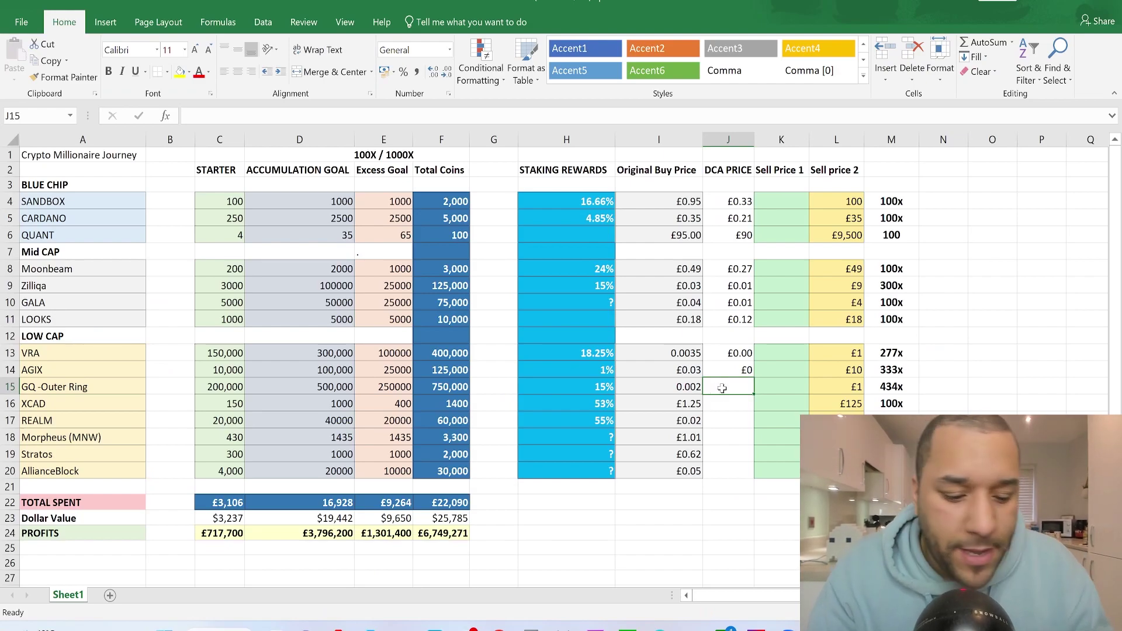
pyautogui.write('£0.')
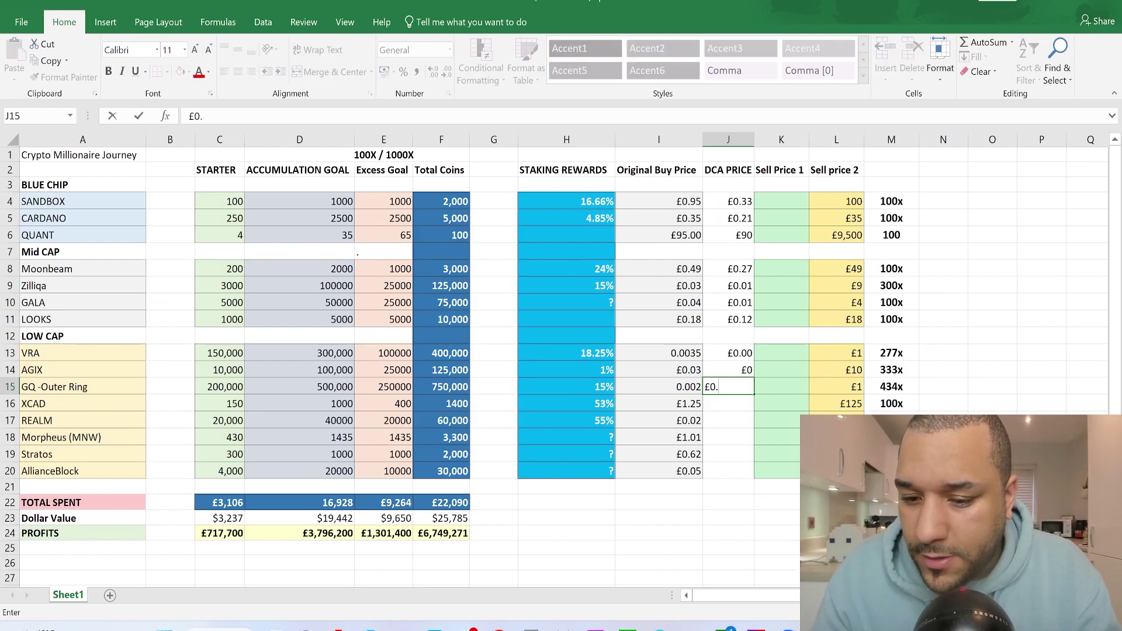
pyautogui.write('0015')
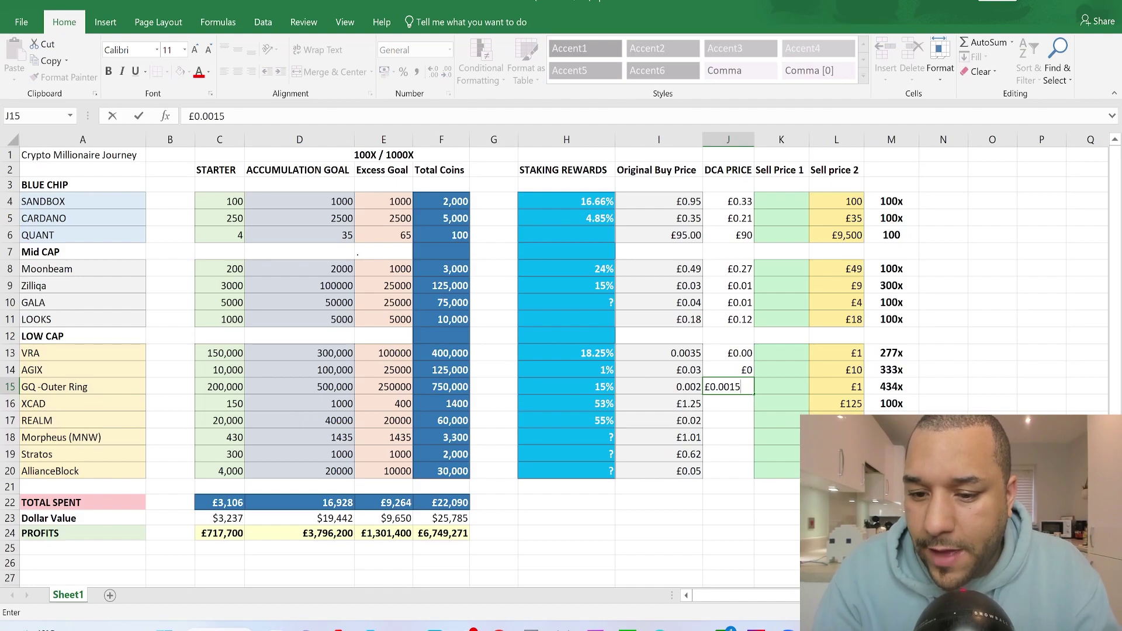
pyautogui.press('Return')
# Check the stored DCA prices for GQ, AGIX and VRA in J15, J14 and J13 against the rounded display
pyautogui.click(741, 389)
pyautogui.click(736, 369)
pyautogui.click(735, 355)
pyautogui.click(735, 392)
pyautogui.doubleClick(735, 389)
pyautogui.click(732, 404)
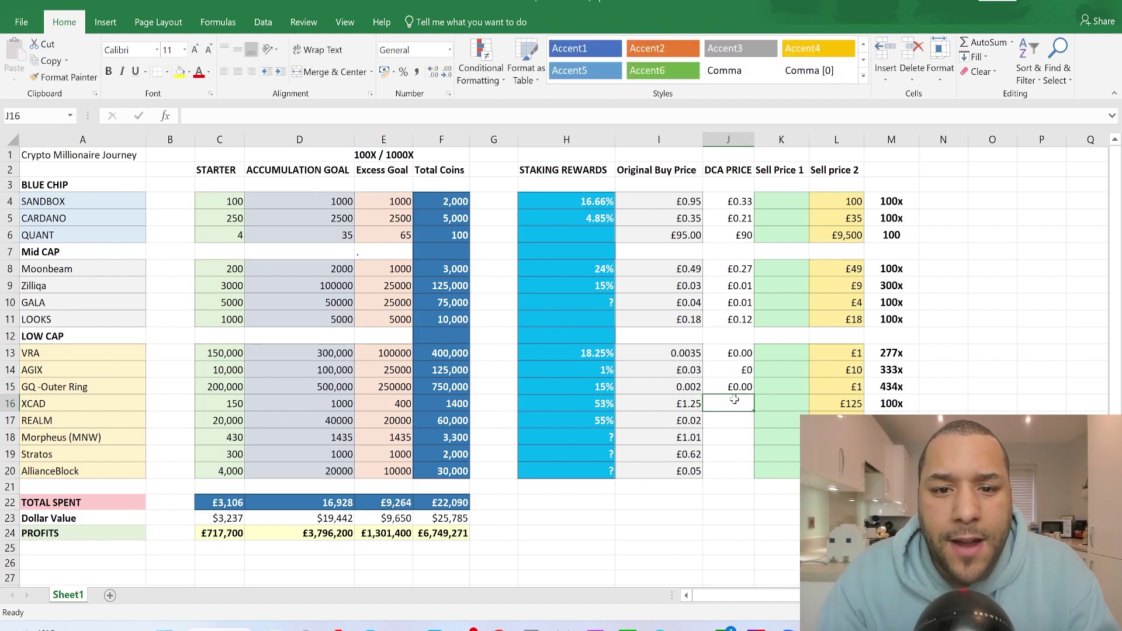
pyautogui.click(735, 390)
pyautogui.doubleClick(735, 391)
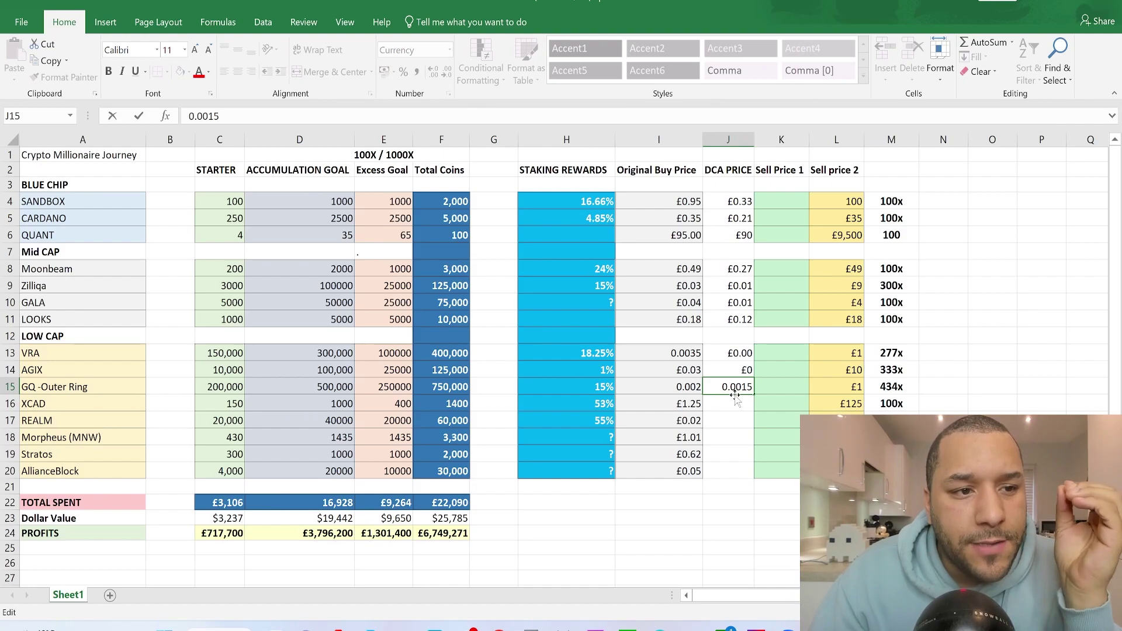
pyautogui.press('Escape')
# Compare VRA's DCA price in J13 with its original buy price in I13
pyautogui.click(738, 353)
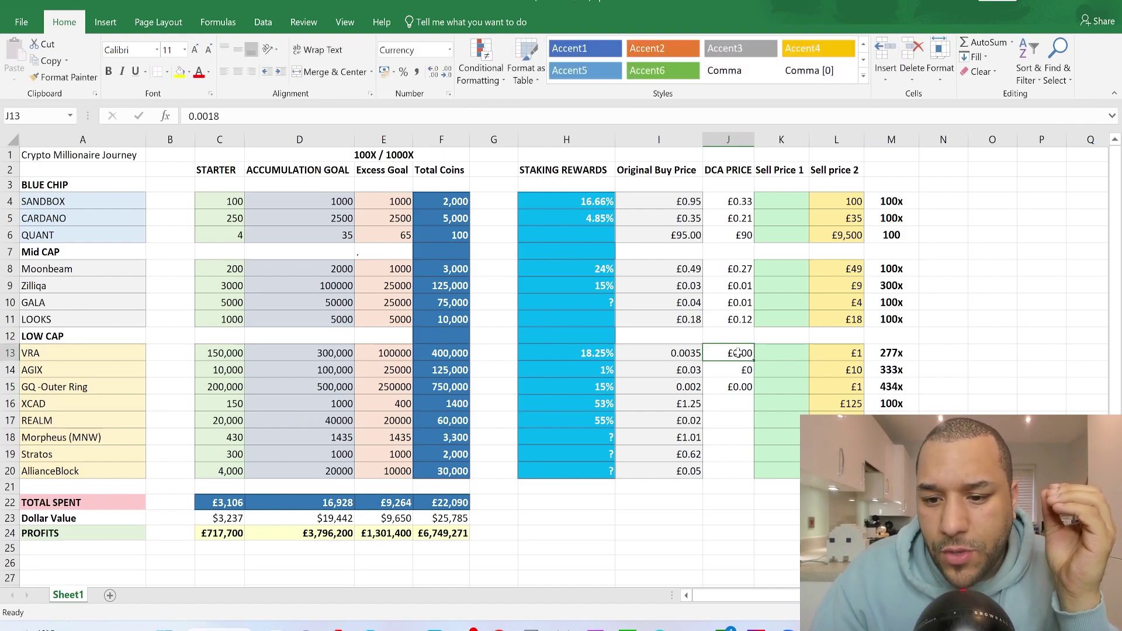
pyautogui.rightClick(731, 351)
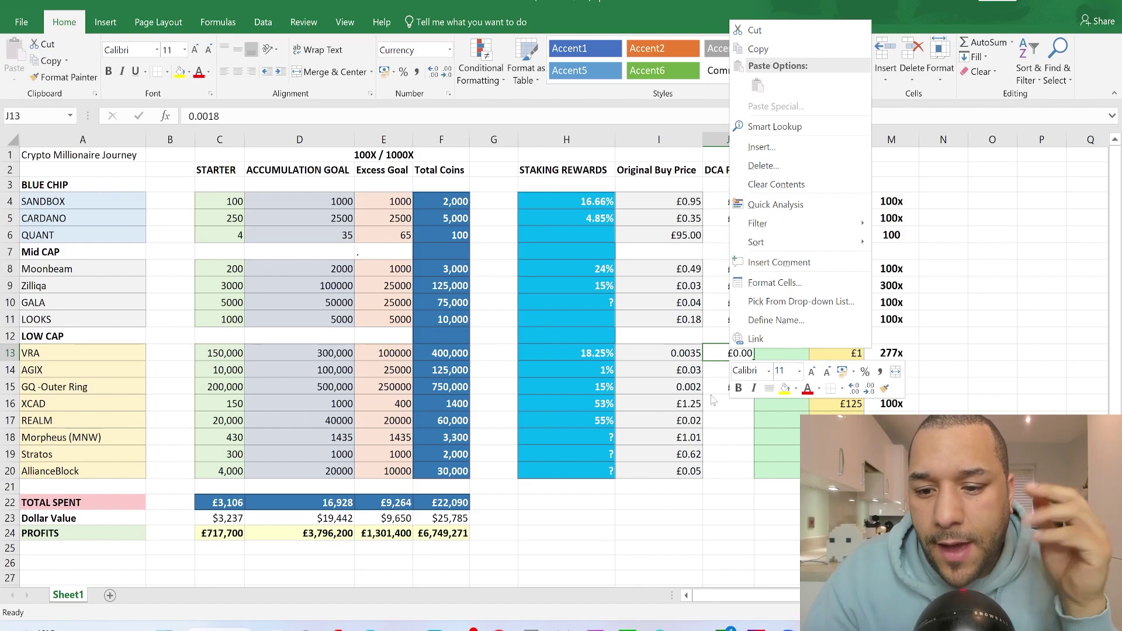
pyautogui.press('Escape')
pyautogui.click(679, 352)
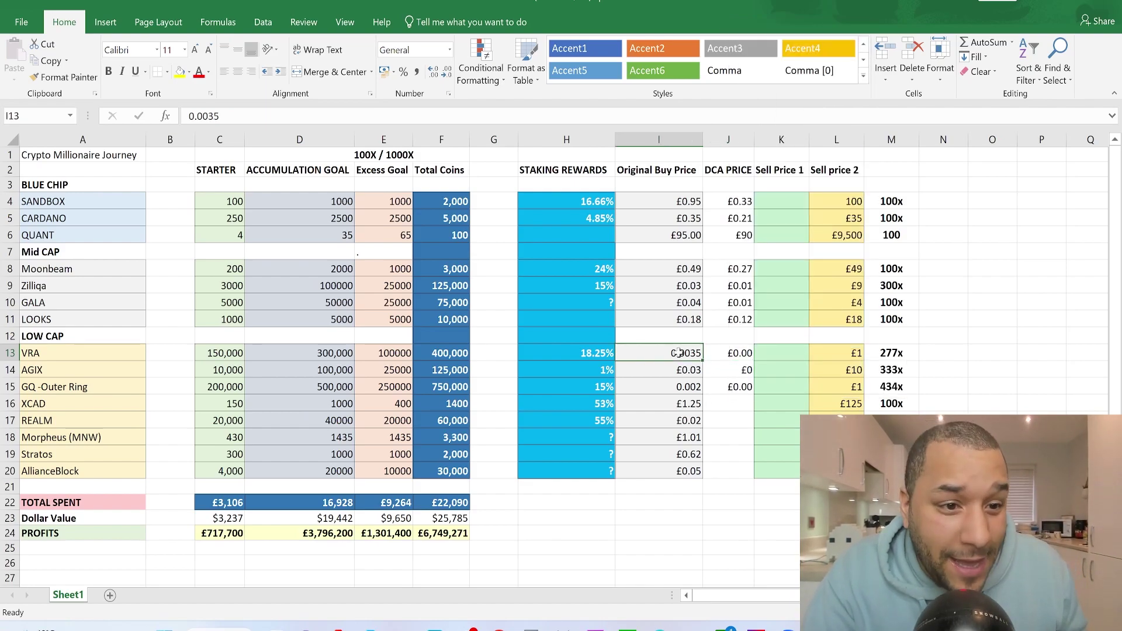
pyautogui.click(731, 353)
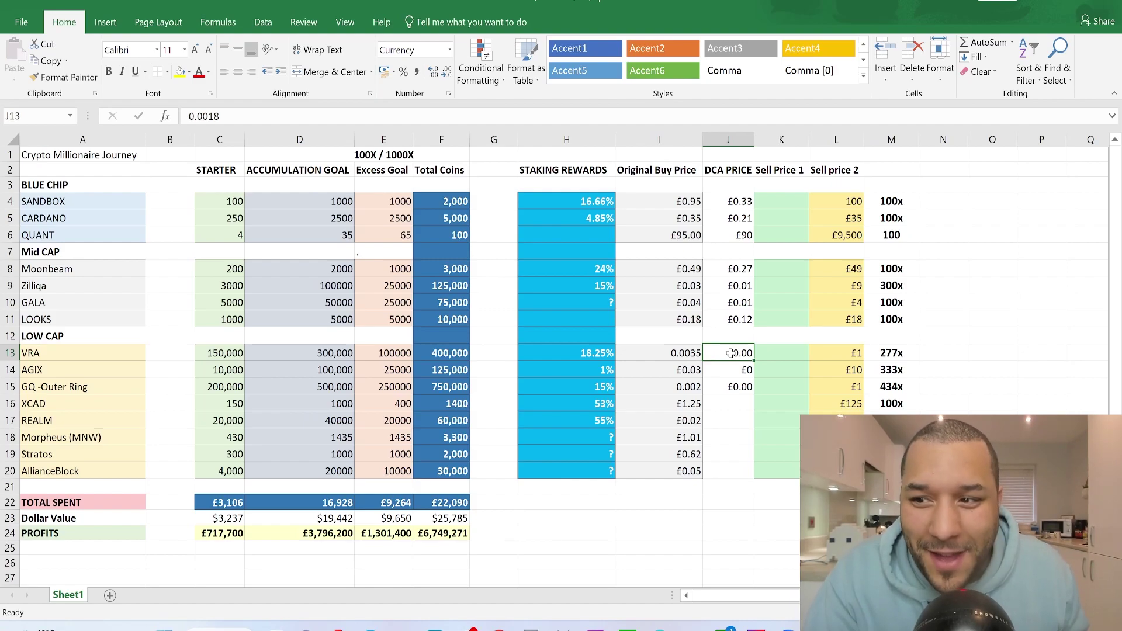
# Check XCAD's original buy price in I16, then switch to CoinGecko and open the XCAD Network (XCAD) price page
pyautogui.click(65, 402)
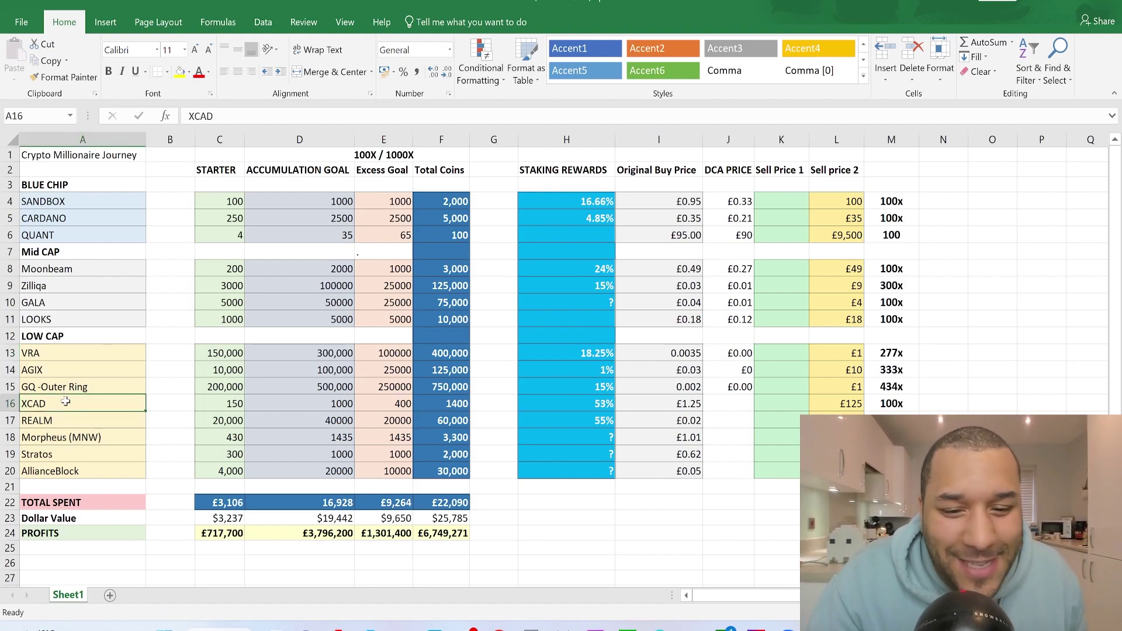
pyautogui.click(692, 402)
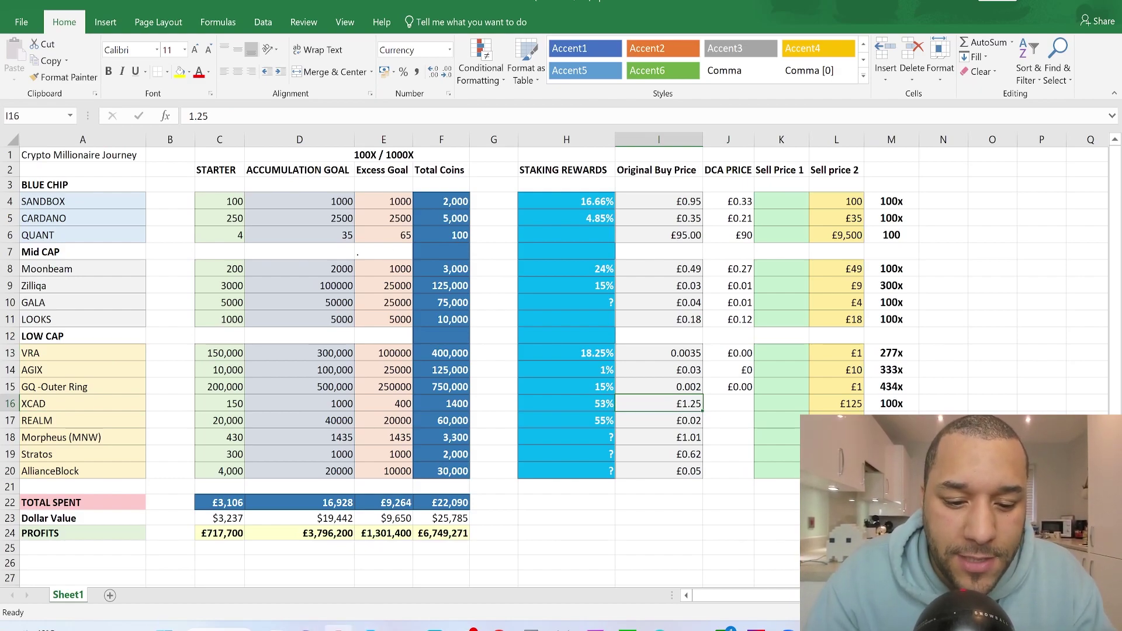
pyautogui.hotkey('alt', 'Tab')
pyautogui.click(958, 106)
pyautogui.write('xcad')
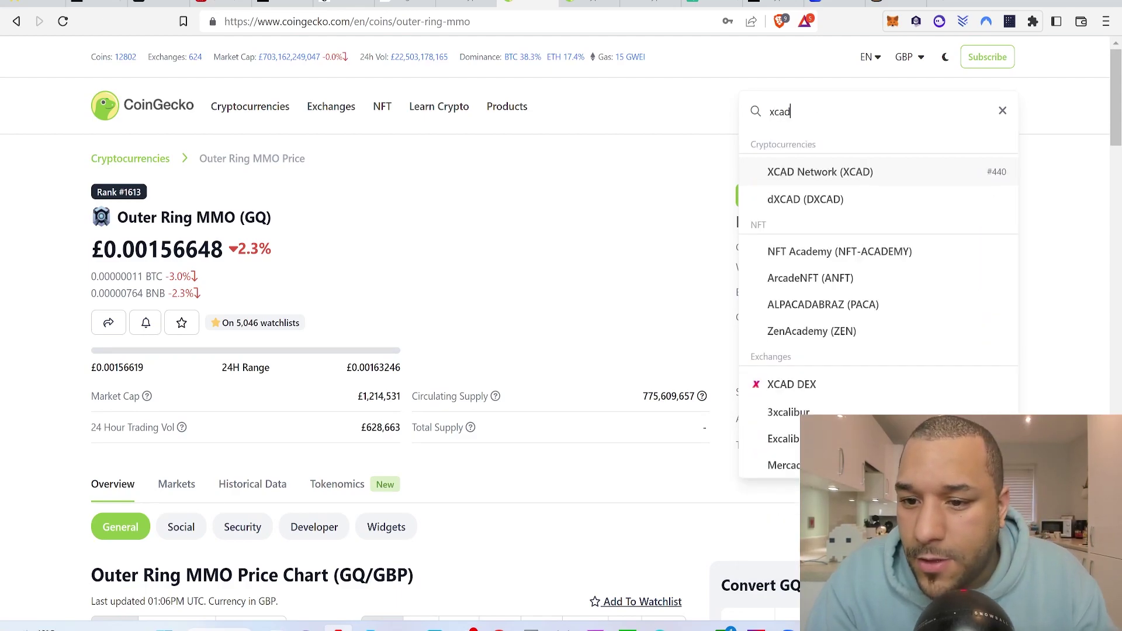
pyautogui.click(843, 173)
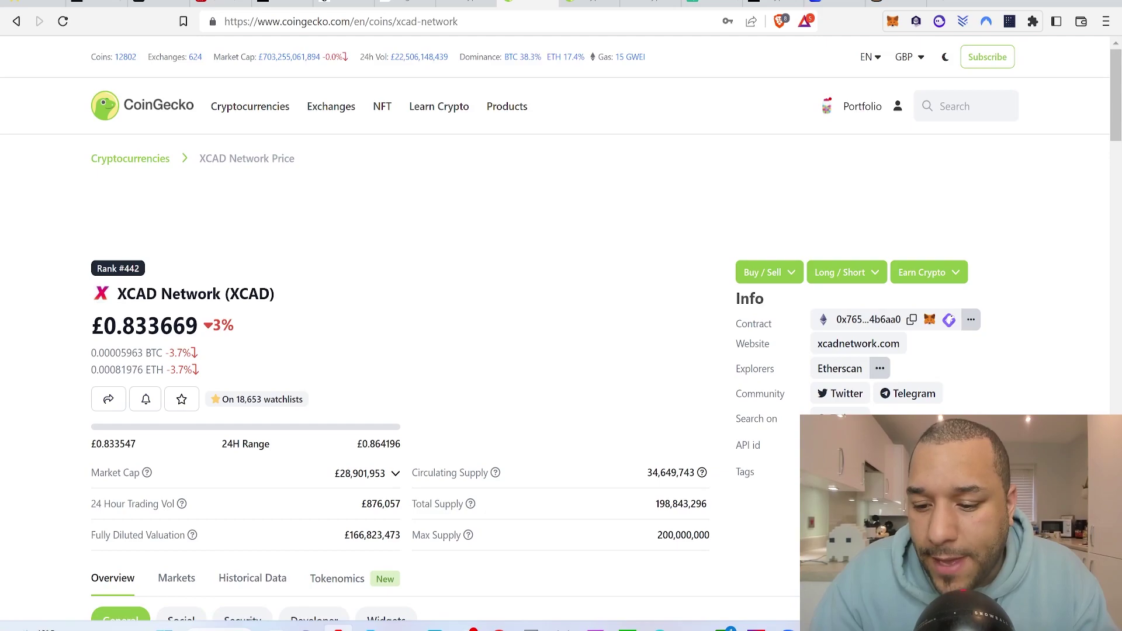
# Switch to Excel and enter £0.83 as the DCA price for XCAD in J16
pyautogui.hotkey('alt', 'Tab')
pyautogui.press('Right')
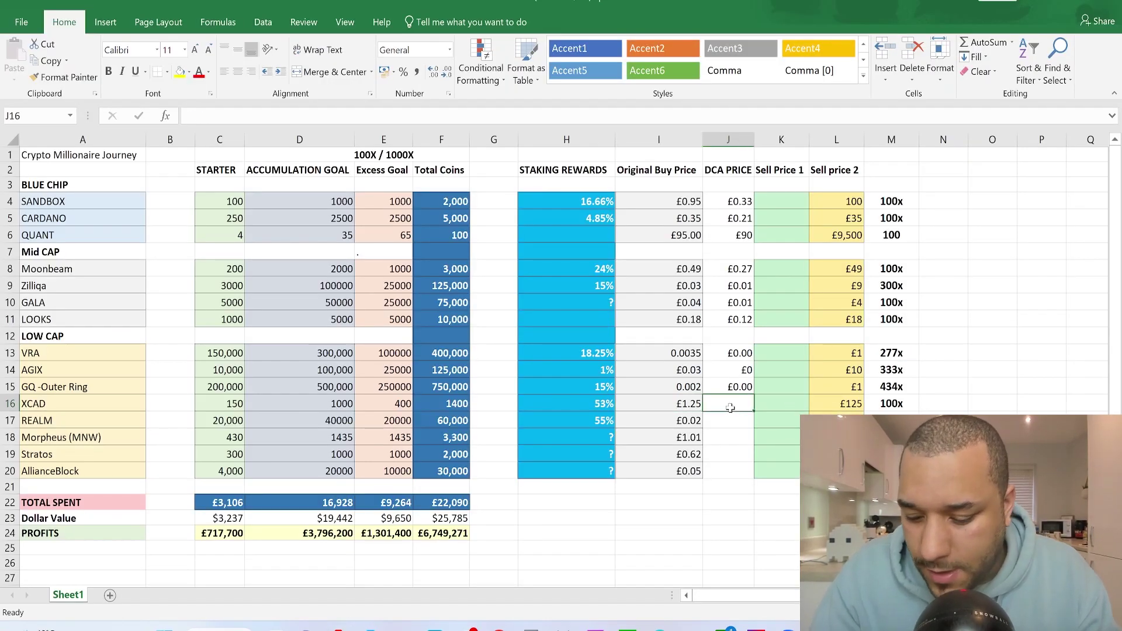
pyautogui.write('£0.83')
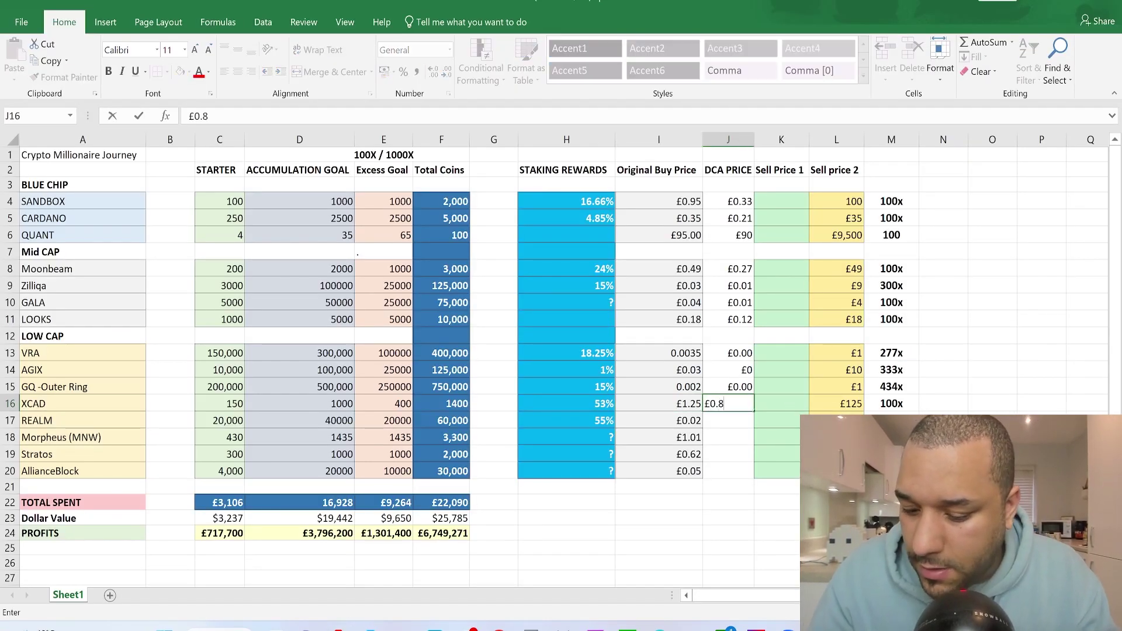
pyautogui.press('Return')
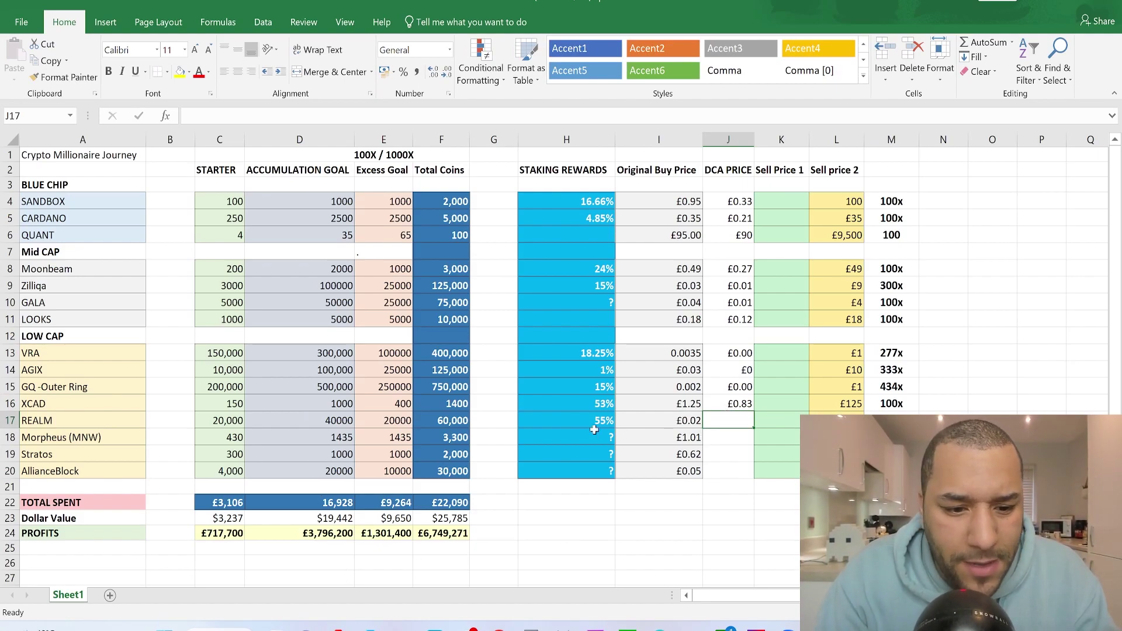
# Select the REALM row label in A17, switch to CoinGecko and open the Realm (REALM) price page
pyautogui.click(84, 414)
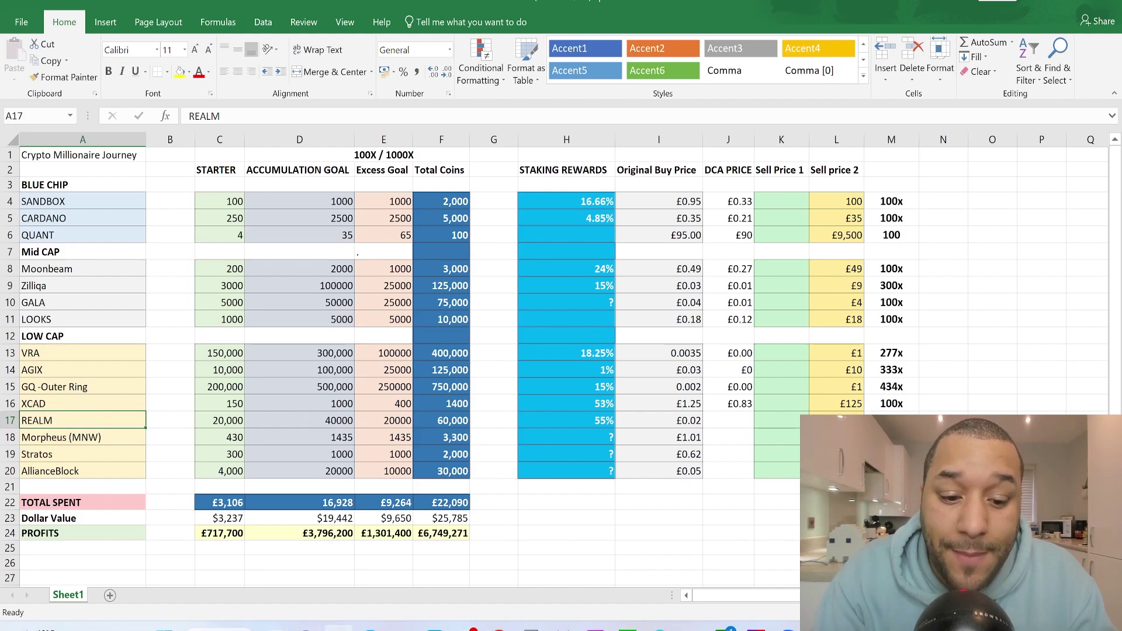
pyautogui.click(338, 628)
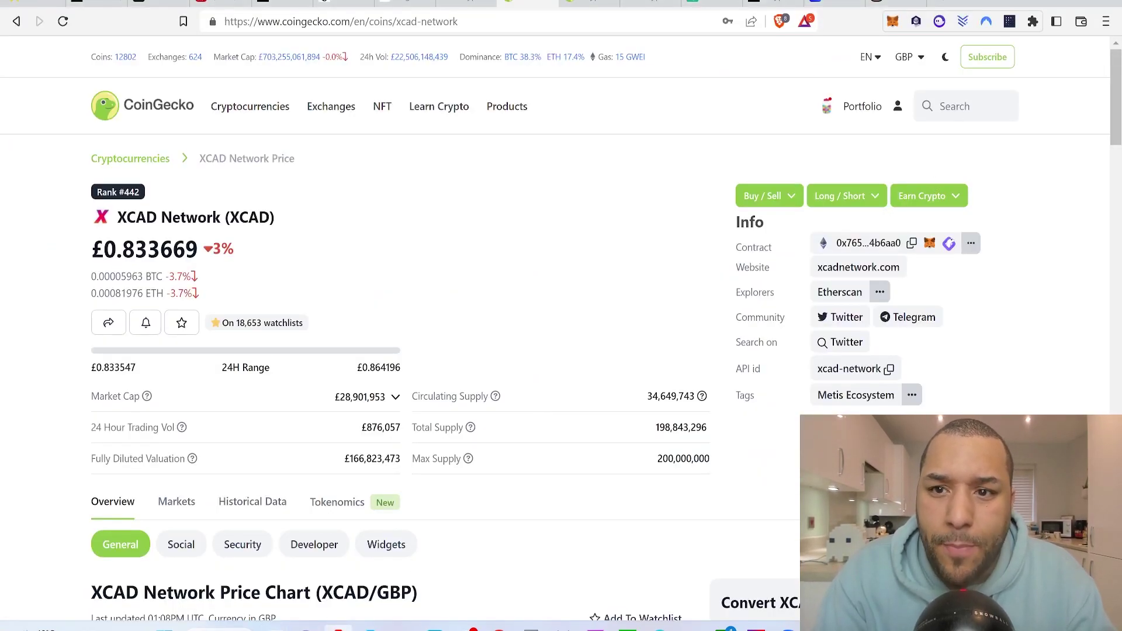
pyautogui.write('/')
pyautogui.write('re')
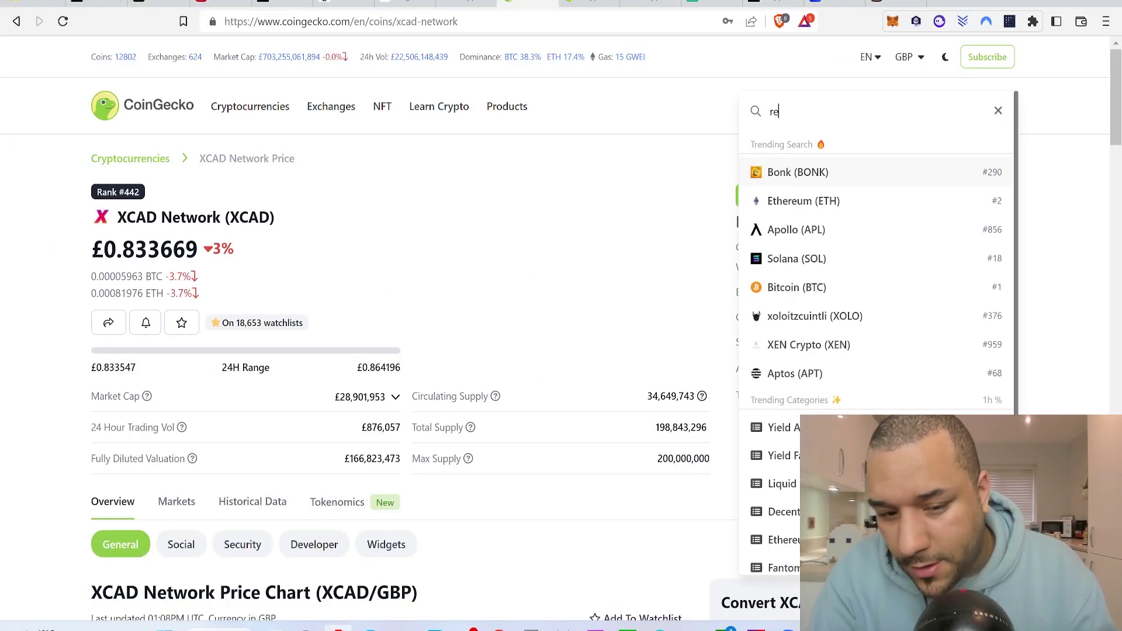
pyautogui.write('alm')
pyautogui.click(835, 173)
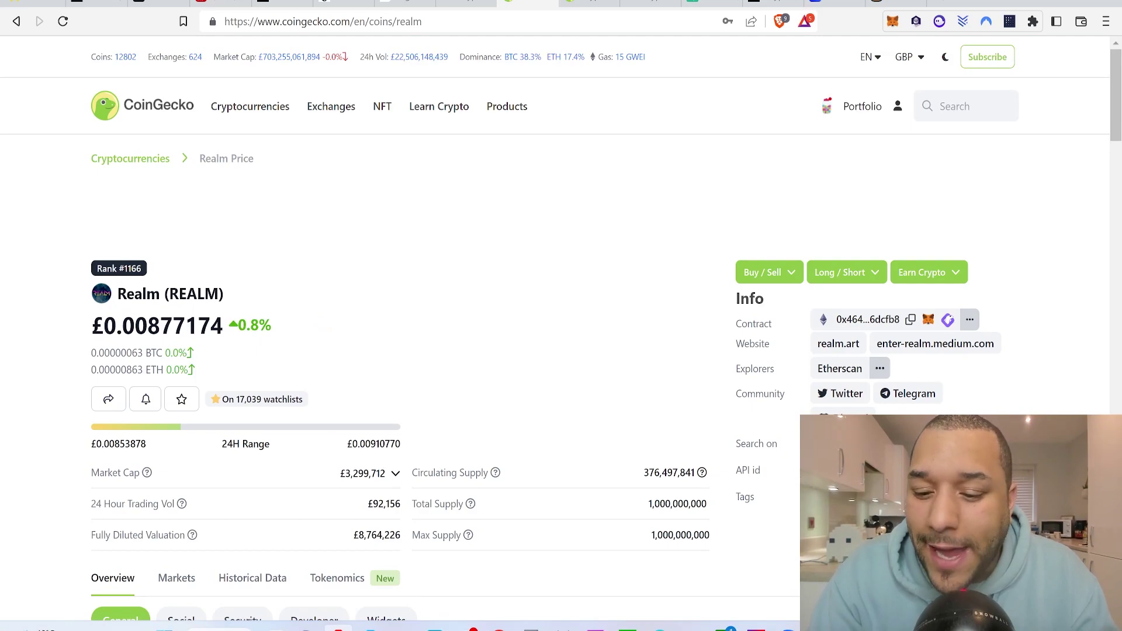
# Switch to Excel, enter £0.008 as the DCA price for REALM in J17 and check the stored value
pyautogui.hotkey('alt', 'Tab')
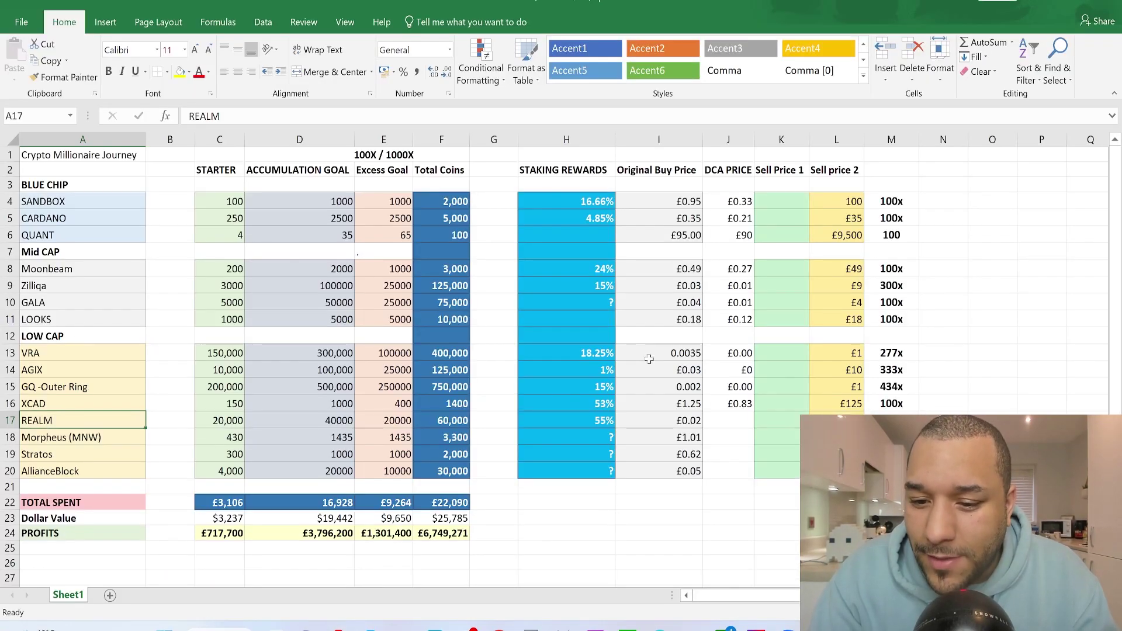
pyautogui.click(725, 421)
pyautogui.write('£')
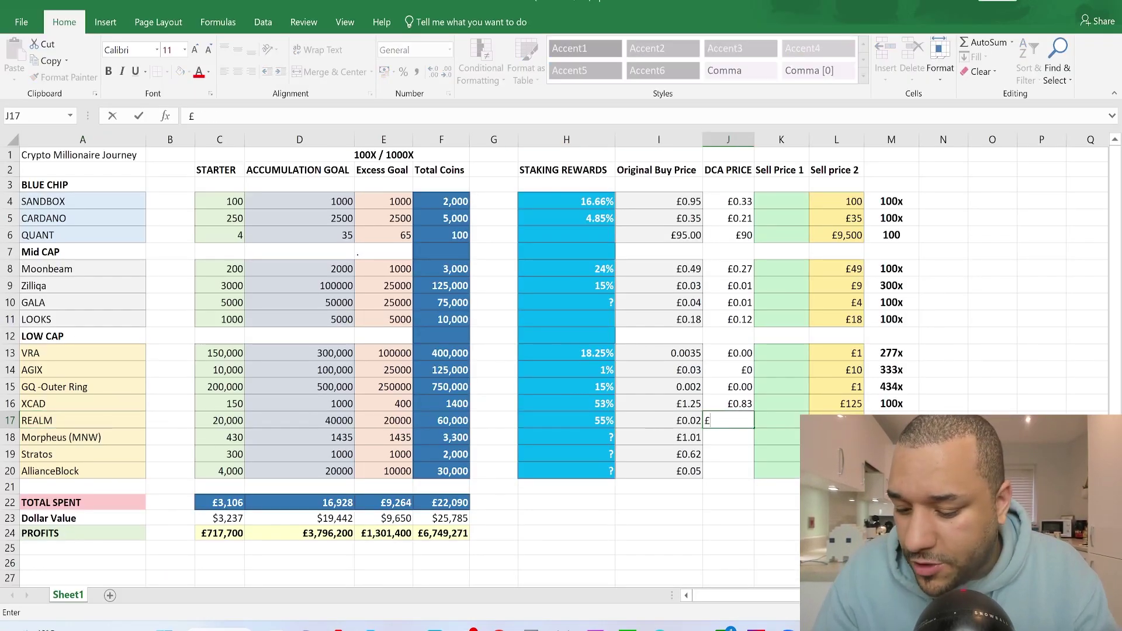
pyautogui.write('0.006')
pyautogui.press('Return')
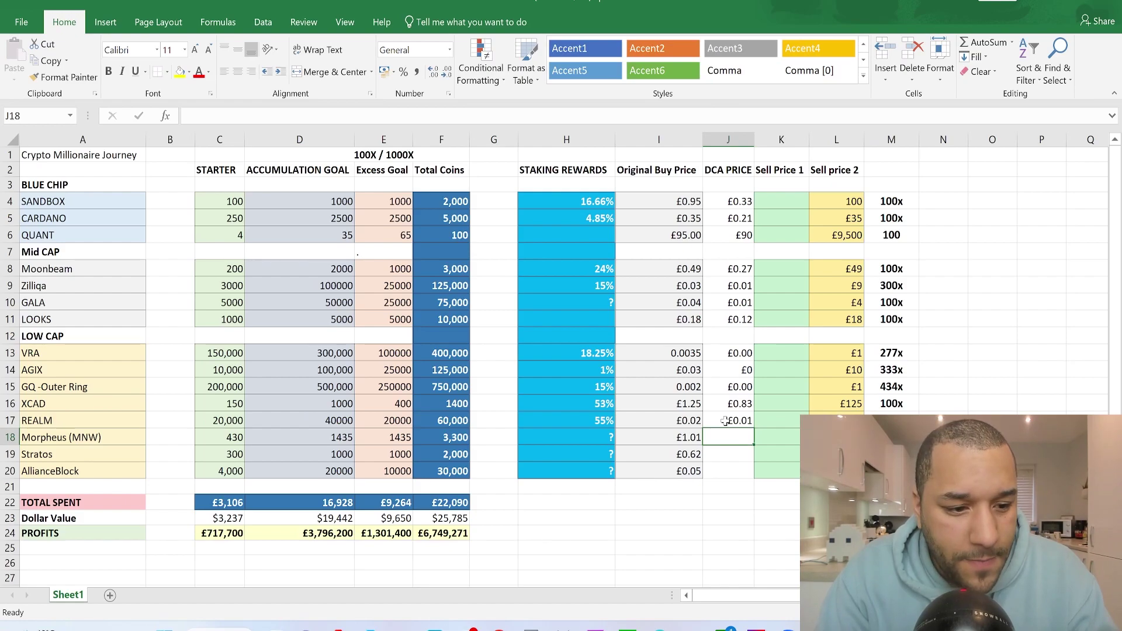
pyautogui.click(738, 419)
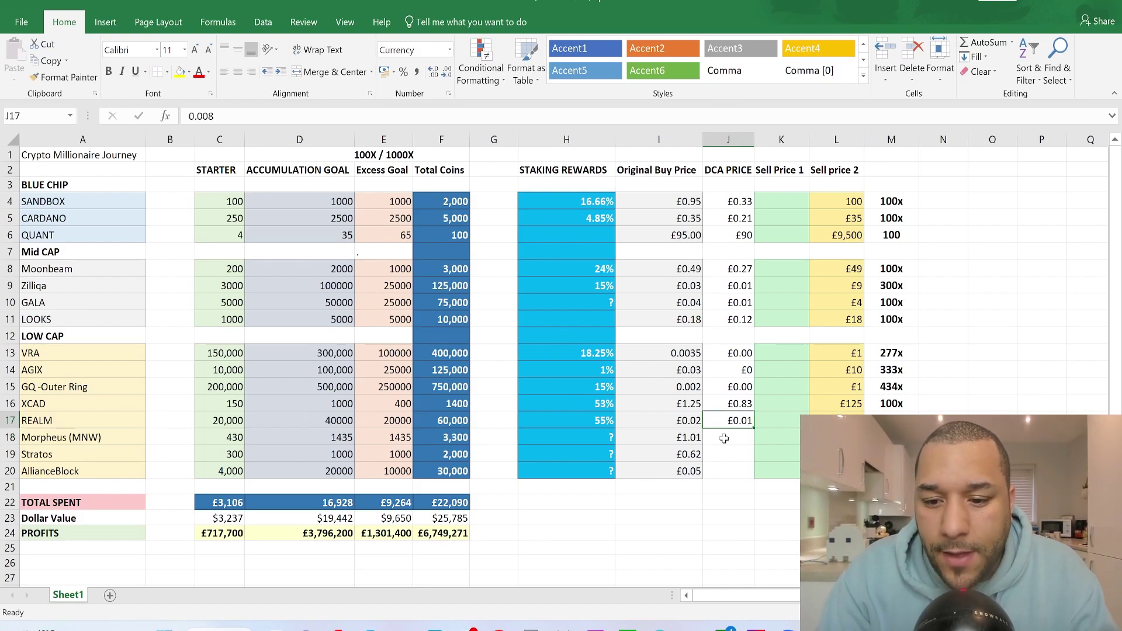
# Select J18 for Morpheus, switch to CoinGecko, search for MNW and open the Morpheus Network (MNW) price page
pyautogui.click(725, 438)
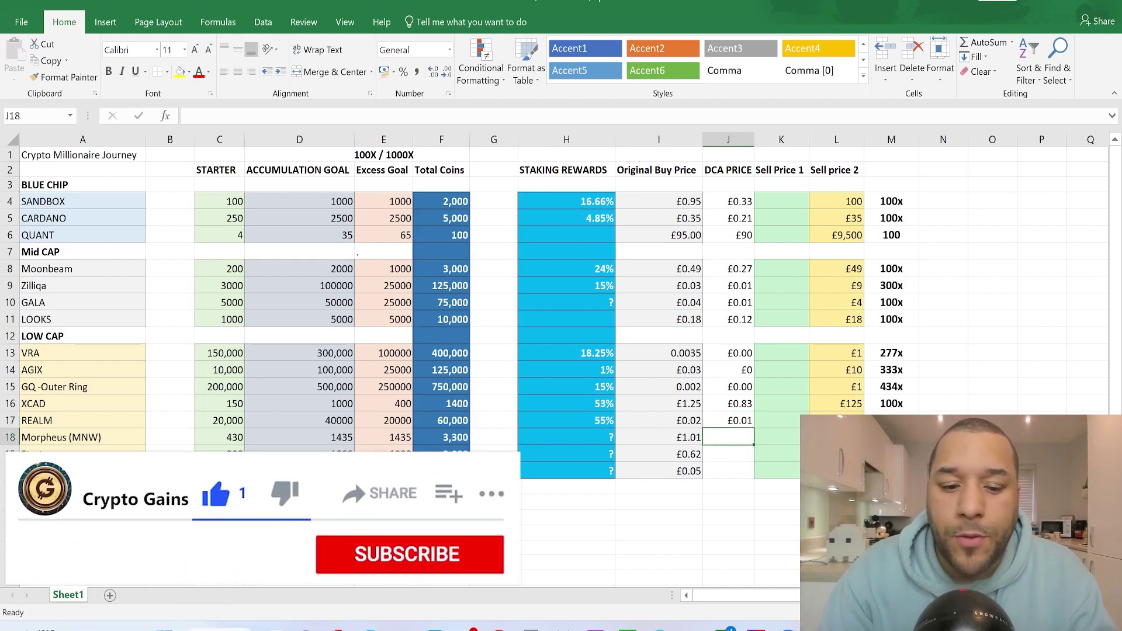
pyautogui.hotkey('alt', 'Tab')
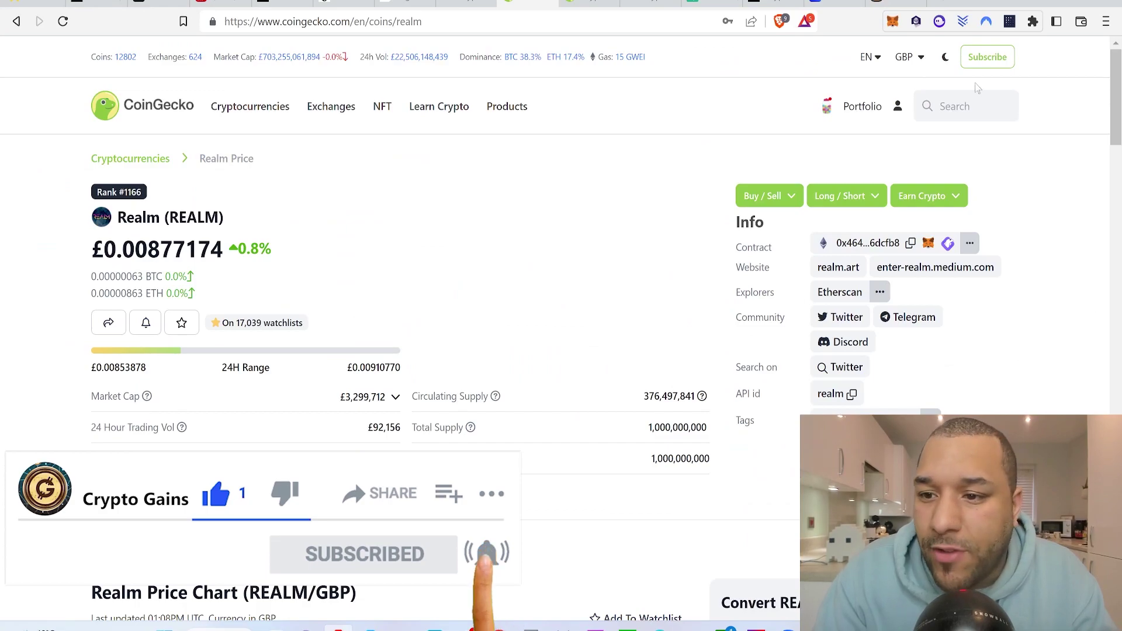
pyautogui.write('/MN')
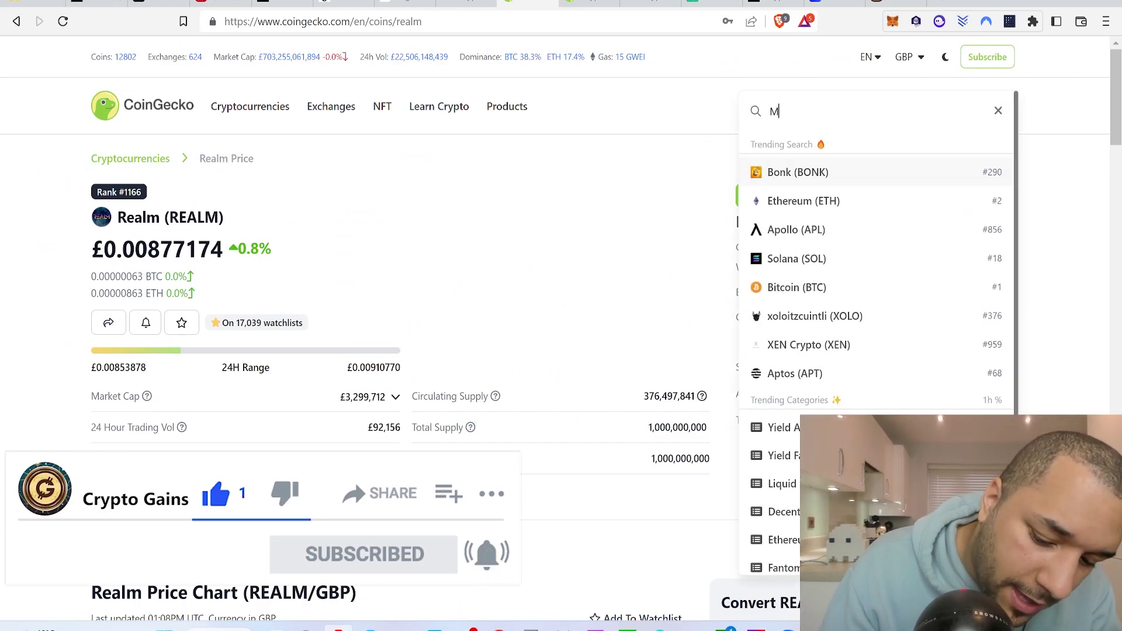
pyautogui.write('W')
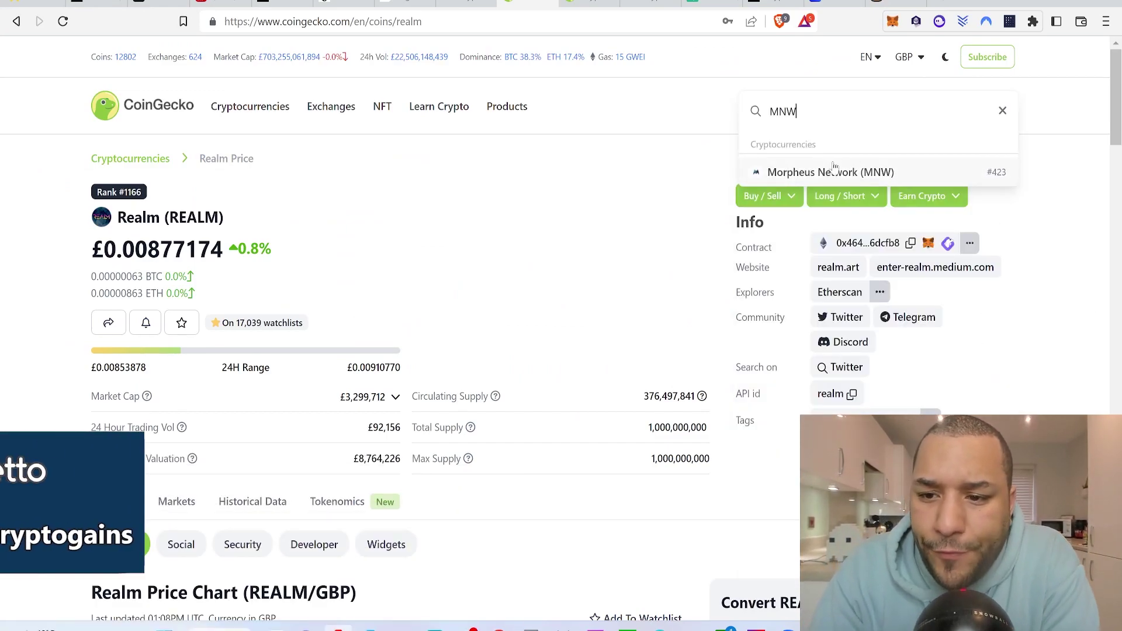
pyautogui.click(828, 173)
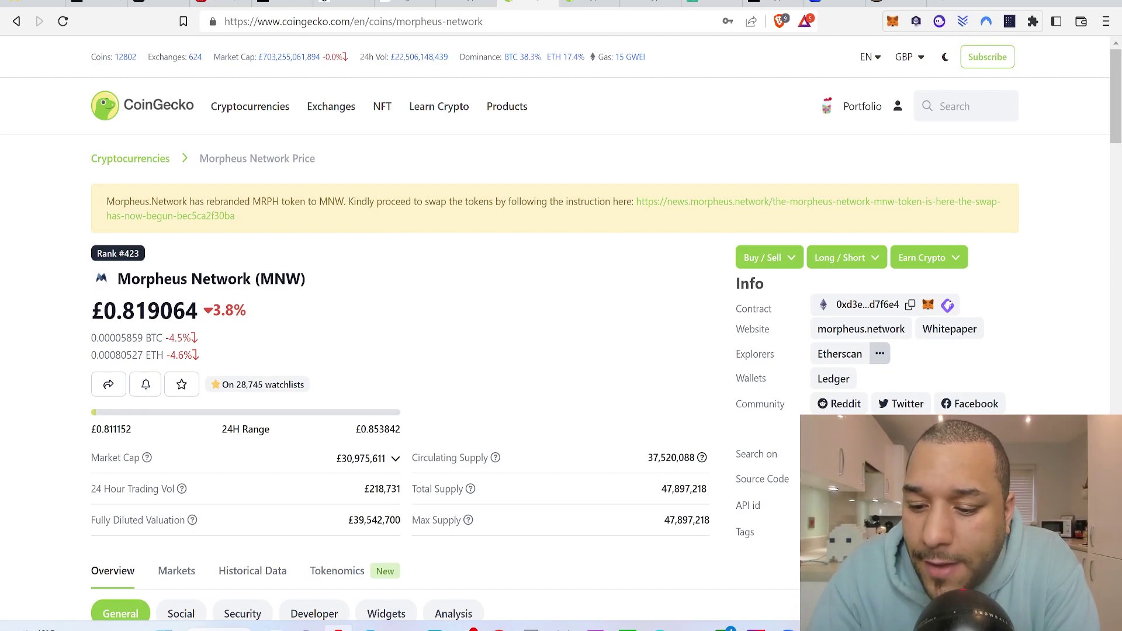
# Switch to Excel and enter £0.81 as the DCA price for Morpheus (MNW) in J18
pyautogui.hotkey('alt', 'Tab')
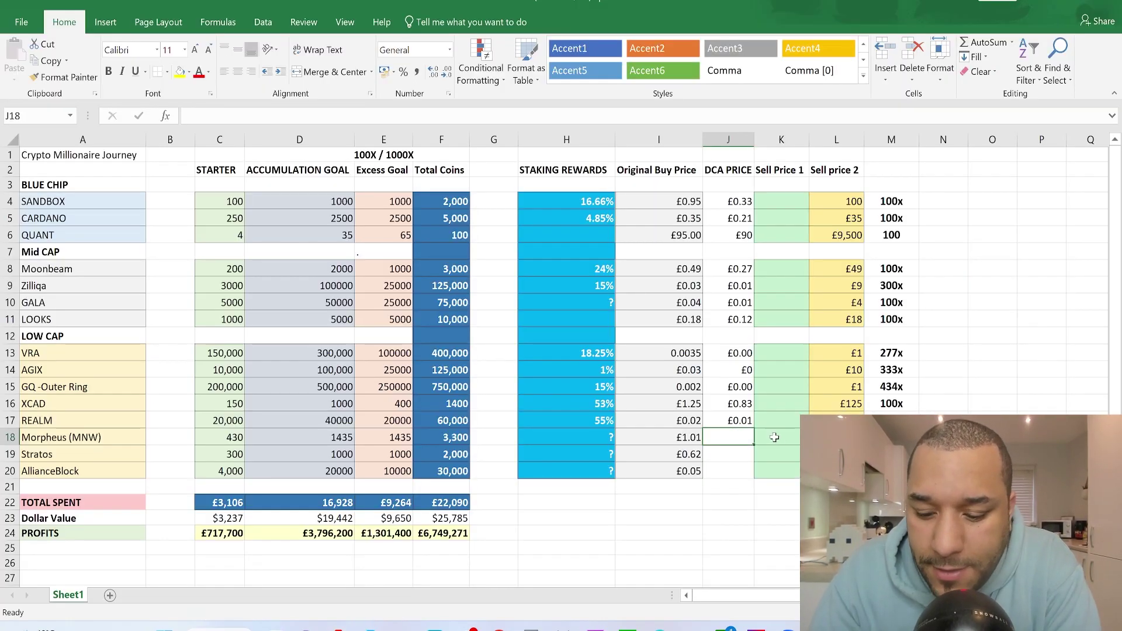
pyautogui.write('£0.81')
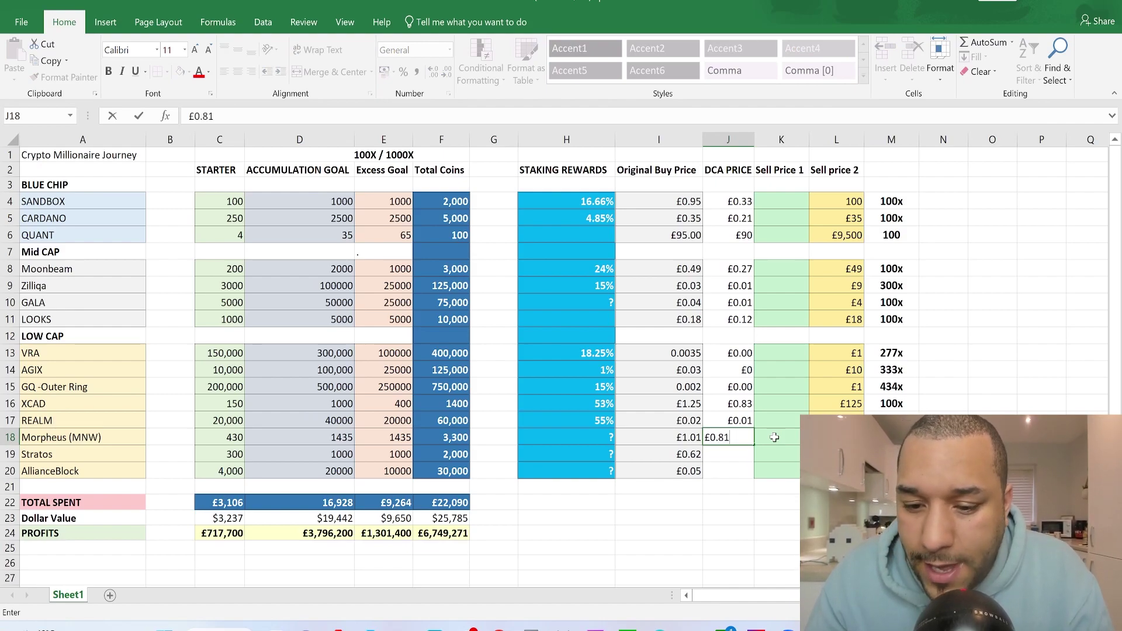
pyautogui.press('Return')
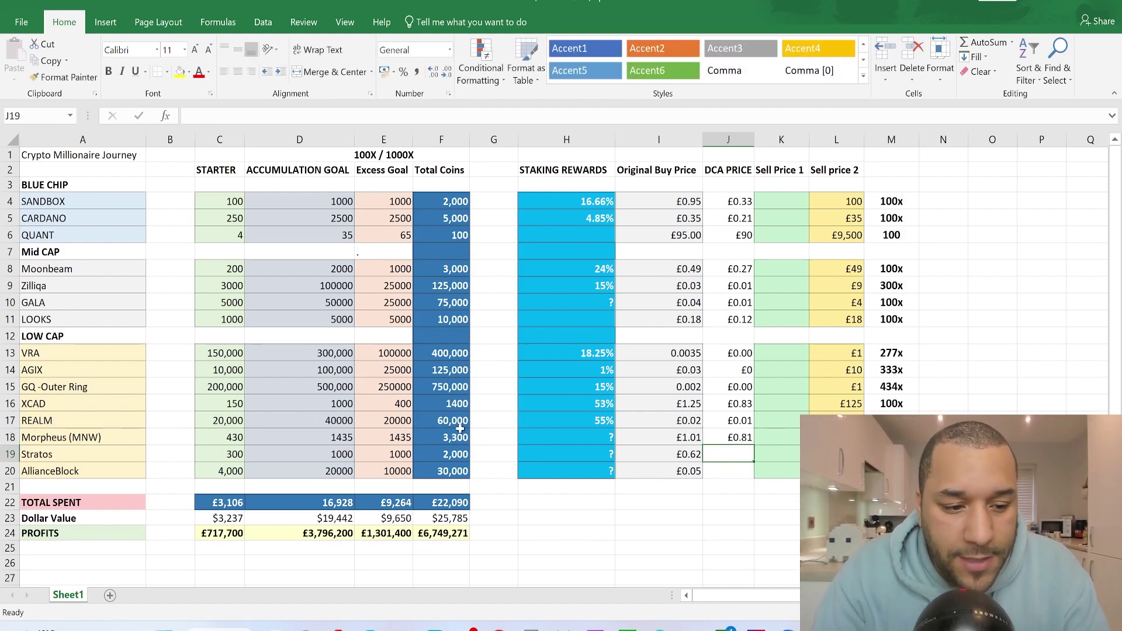
# Select the Stratos original buy price in I19, switch to CoinGecko, search for stratos and open the Stratos (STOS) price page
pyautogui.click(643, 455)
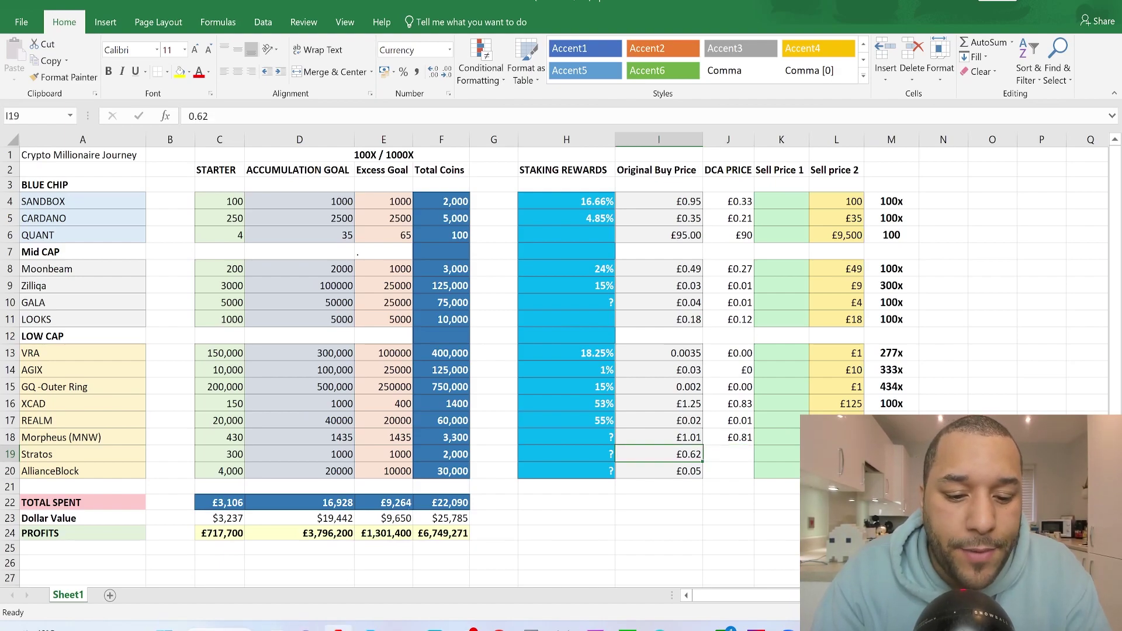
pyautogui.hotkey('alt', 'Tab')
pyautogui.click(959, 107)
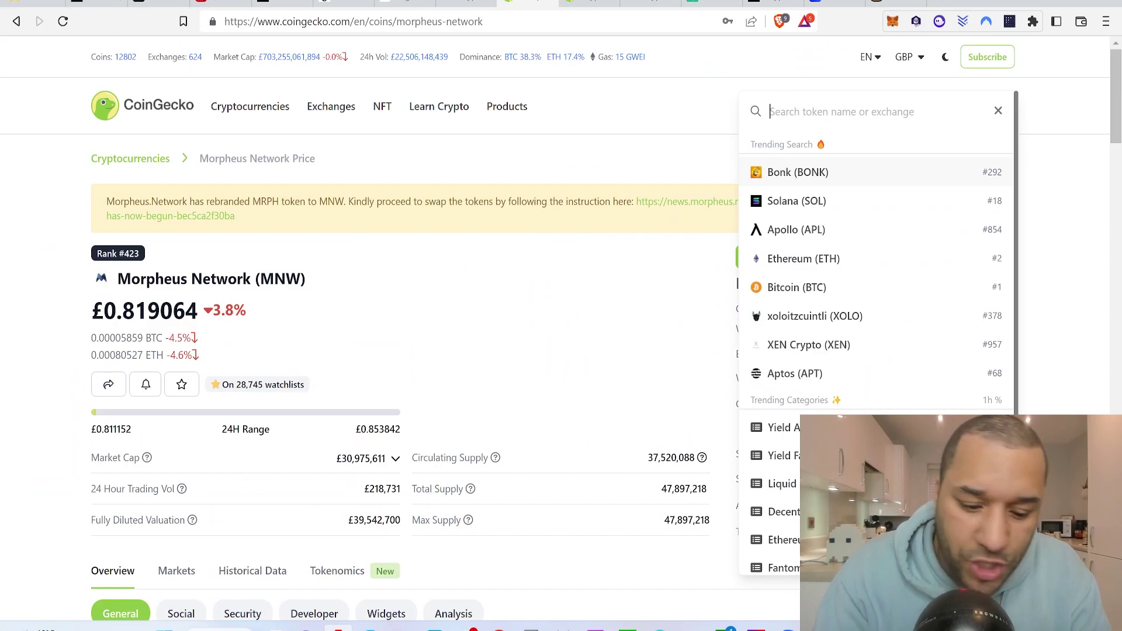
pyautogui.write('stra')
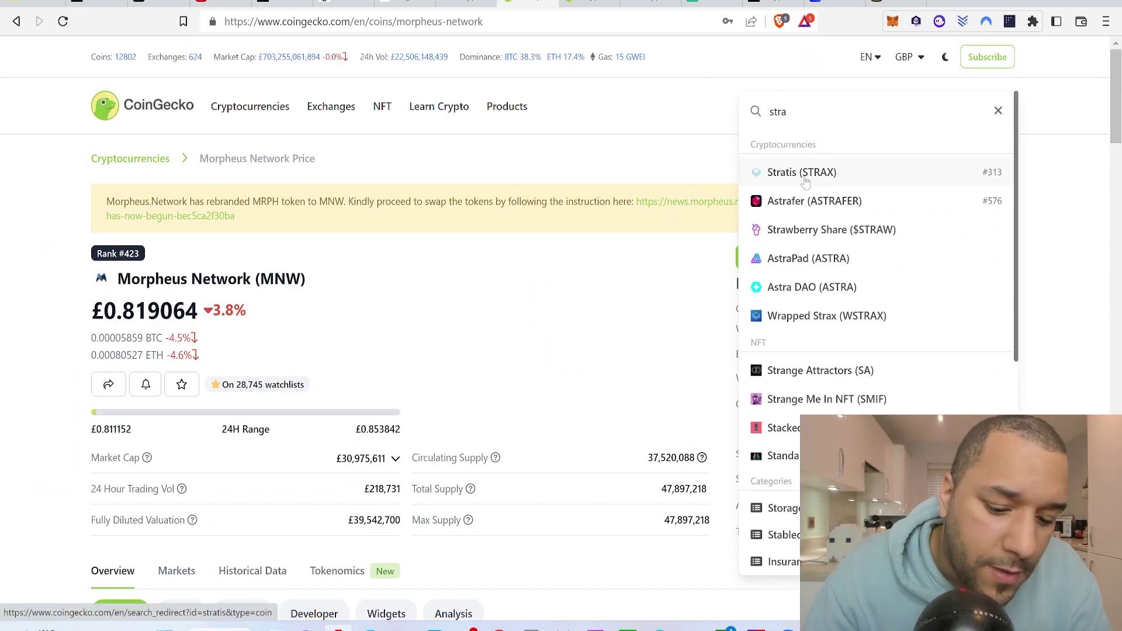
pyautogui.write('tos')
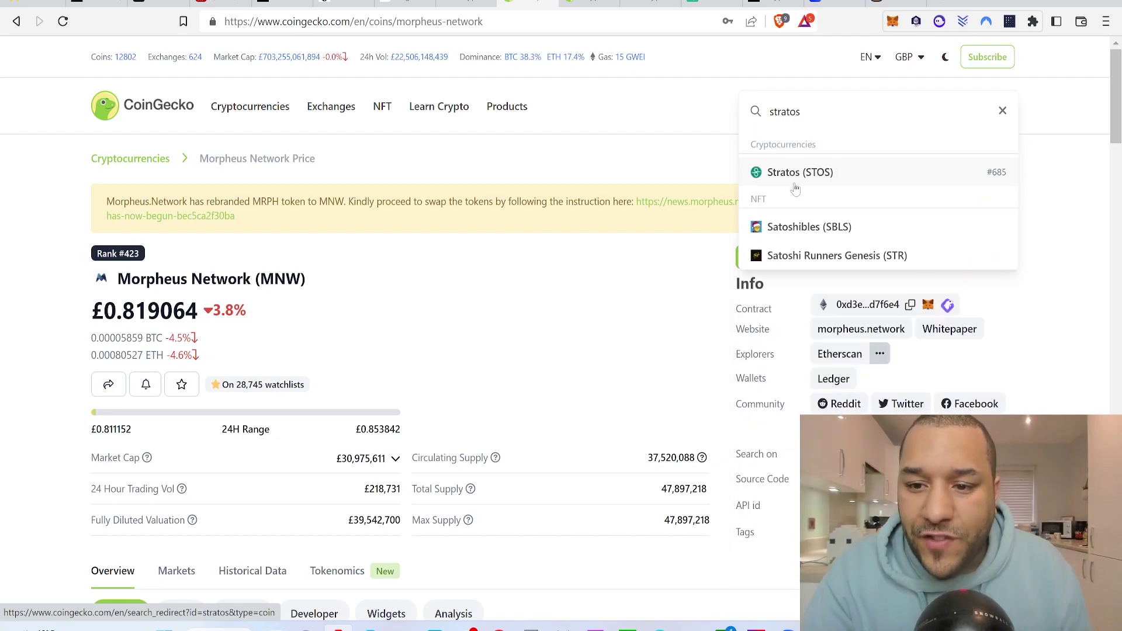
pyautogui.click(791, 175)
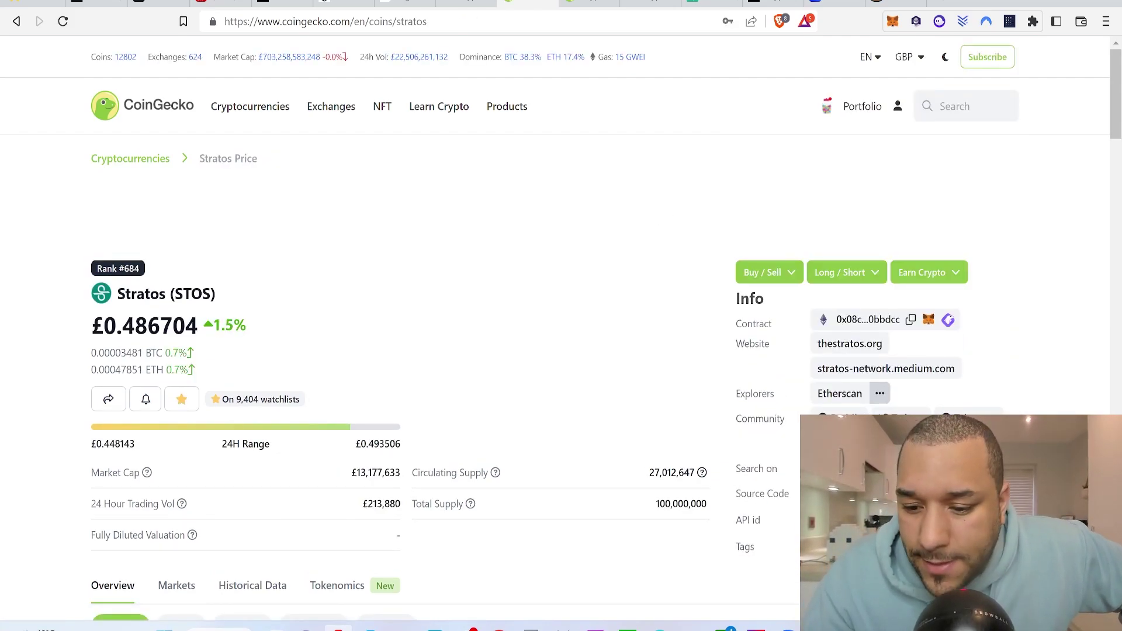
# Switch to Excel and enter £0.48 as the DCA price for Stratos in J19
pyautogui.hotkey('alt', 'Tab')
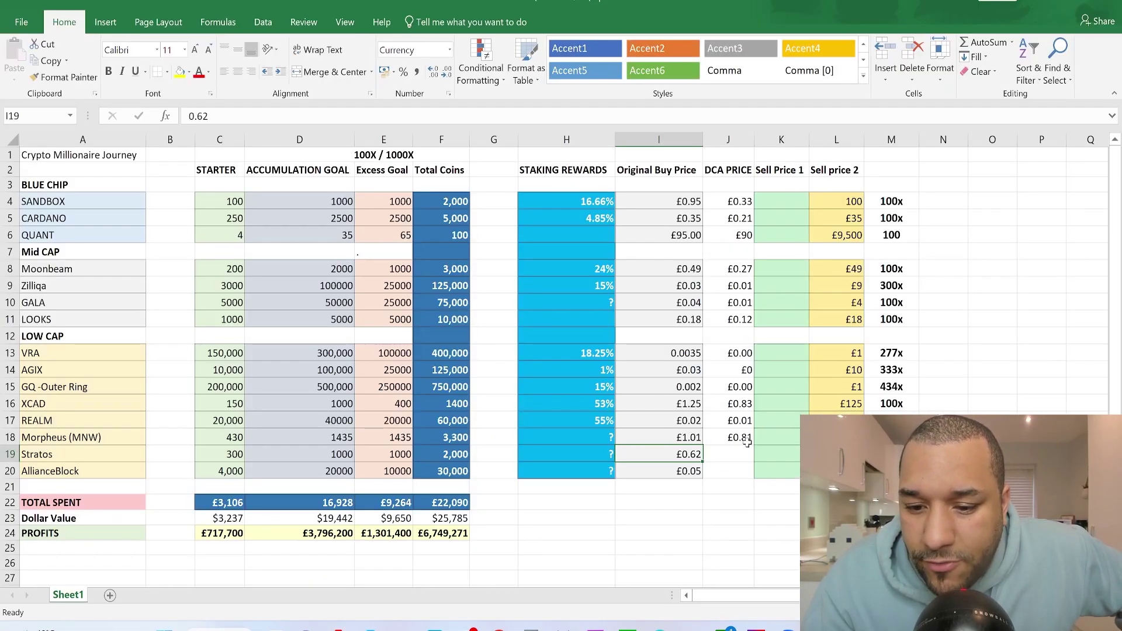
pyautogui.click(730, 454)
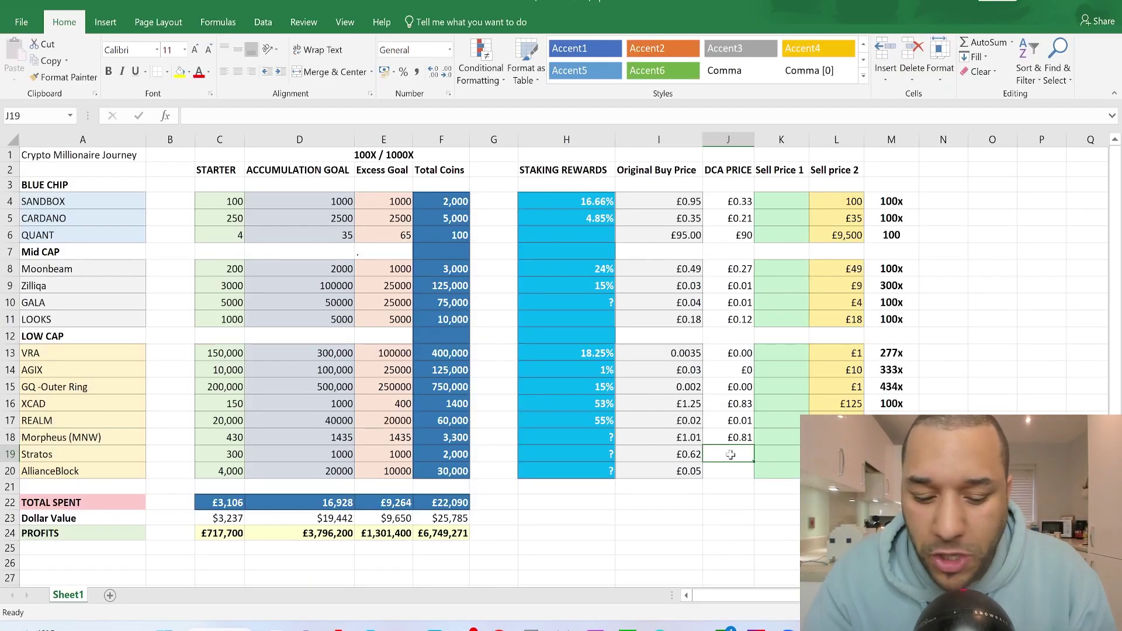
pyautogui.write('£0.')
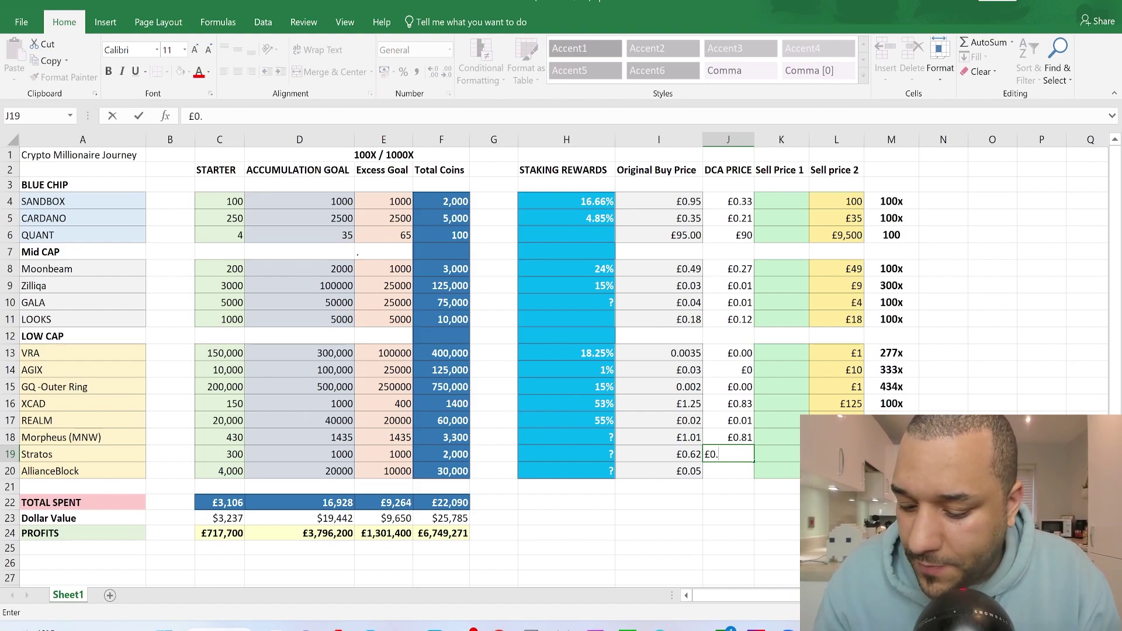
pyautogui.press('Return')
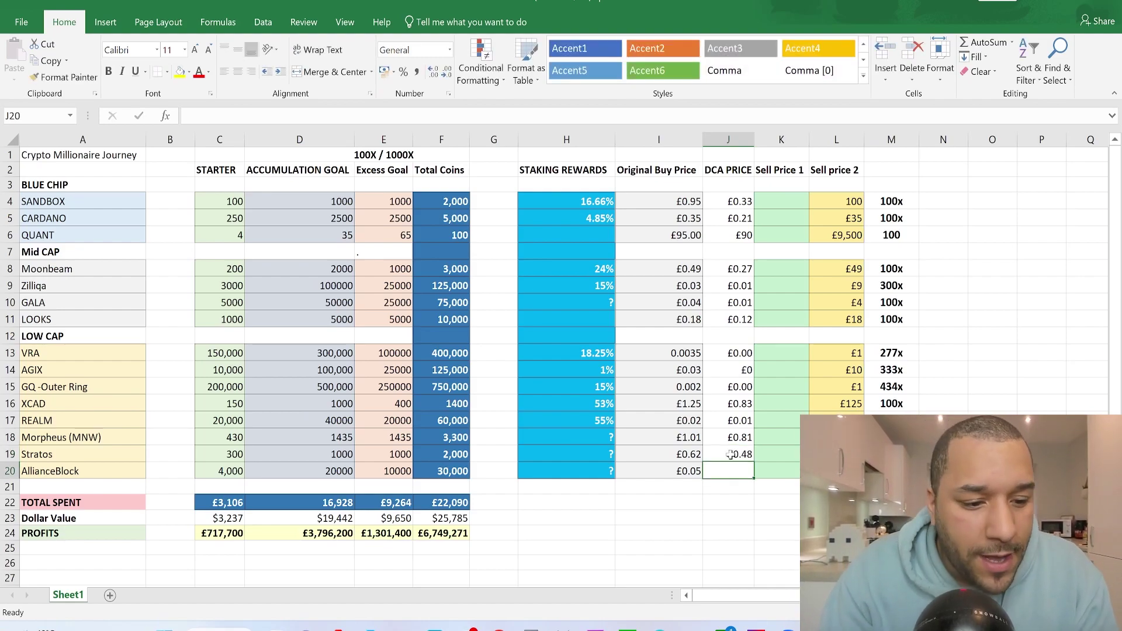
# Select the AllianceBlock original buy price in I20, switch to CoinGecko, search for albt and open the AllianceBlock (ALBT) price page
pyautogui.click(692, 477)
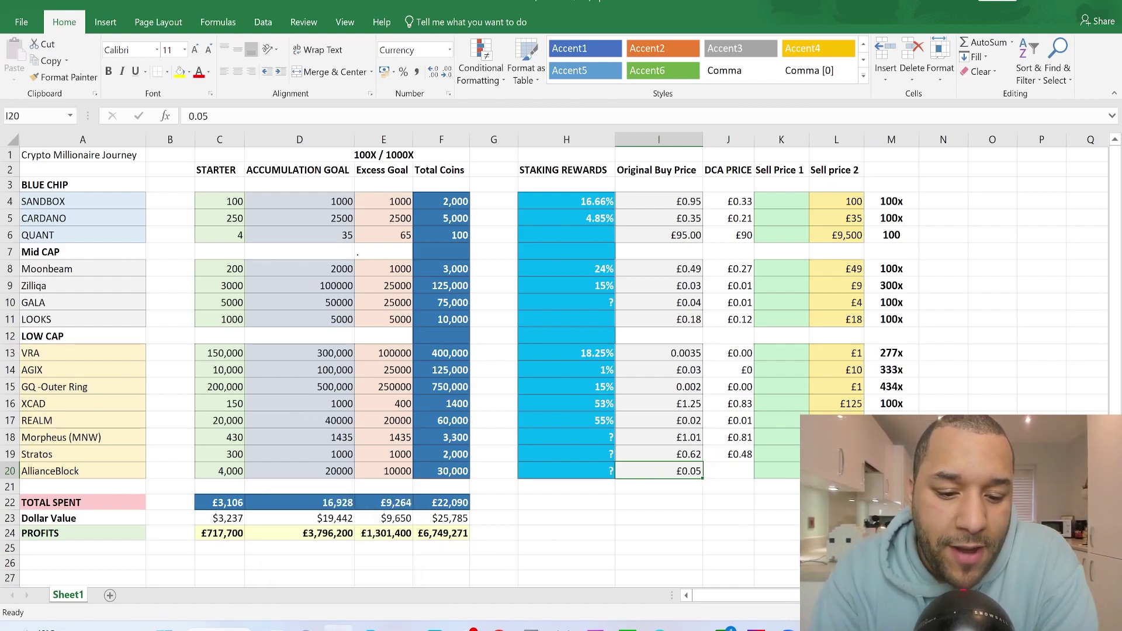
pyautogui.hotkey('alt', 'Tab')
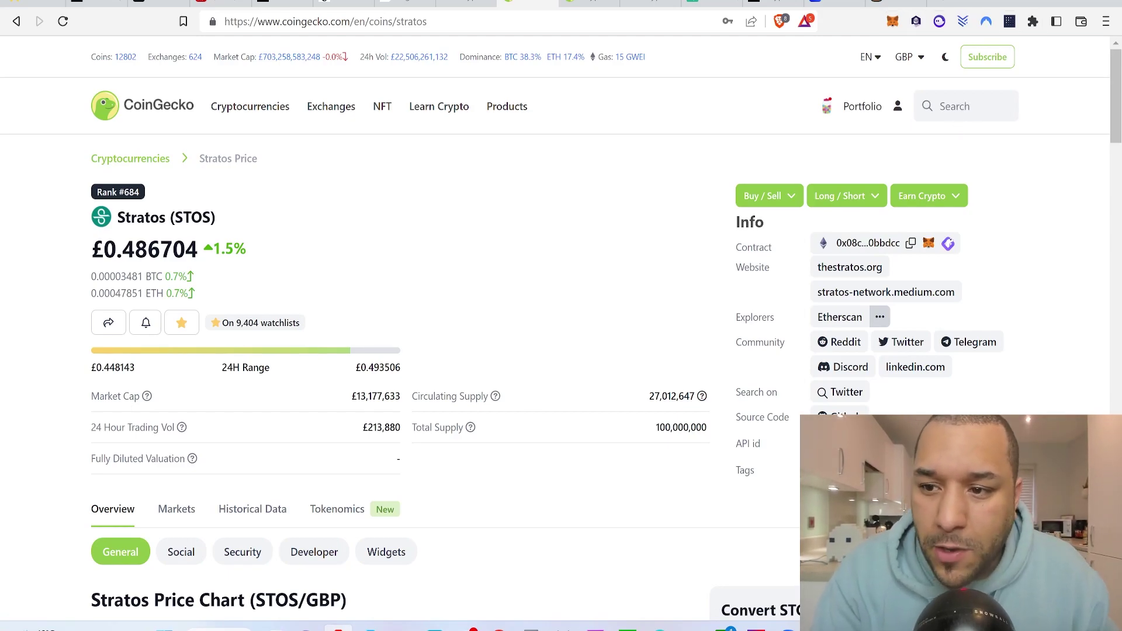
pyautogui.click(959, 107)
pyautogui.write('albt')
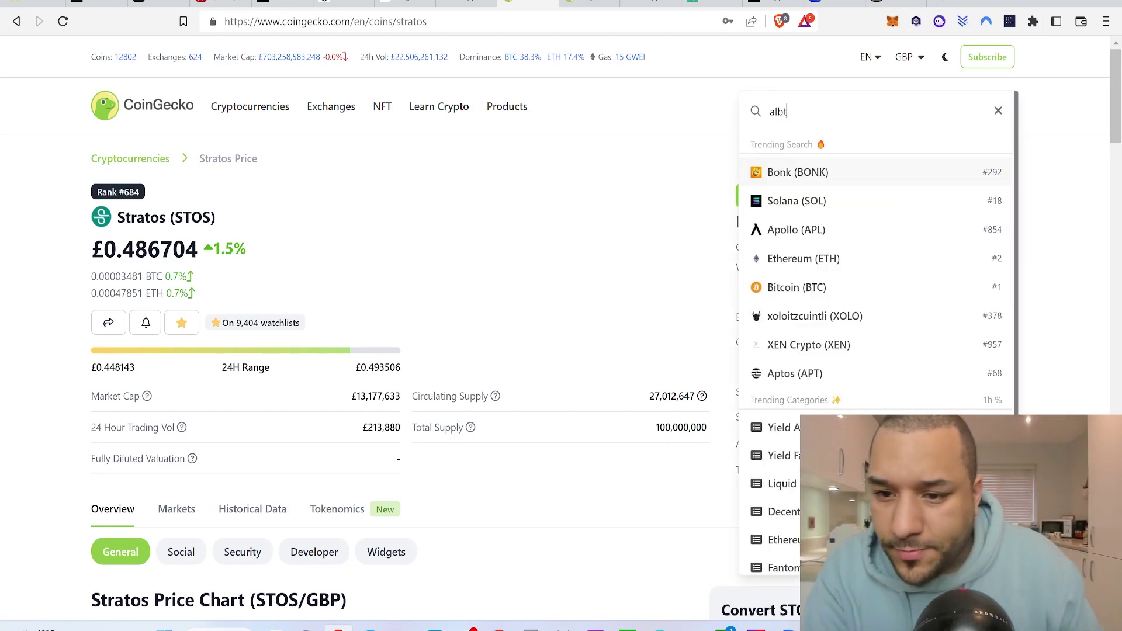
pyautogui.click(847, 173)
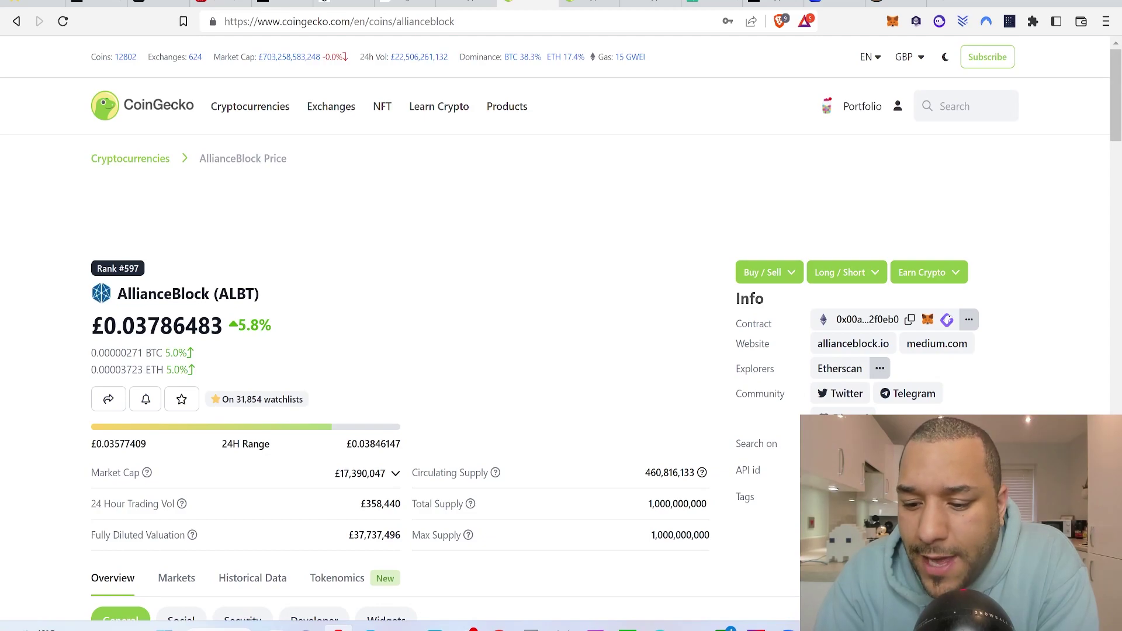
# Switch to Excel and enter £0.035 as the DCA price for AllianceBlock in J20
pyautogui.hotkey('alt', 'Tab')
pyautogui.click(726, 467)
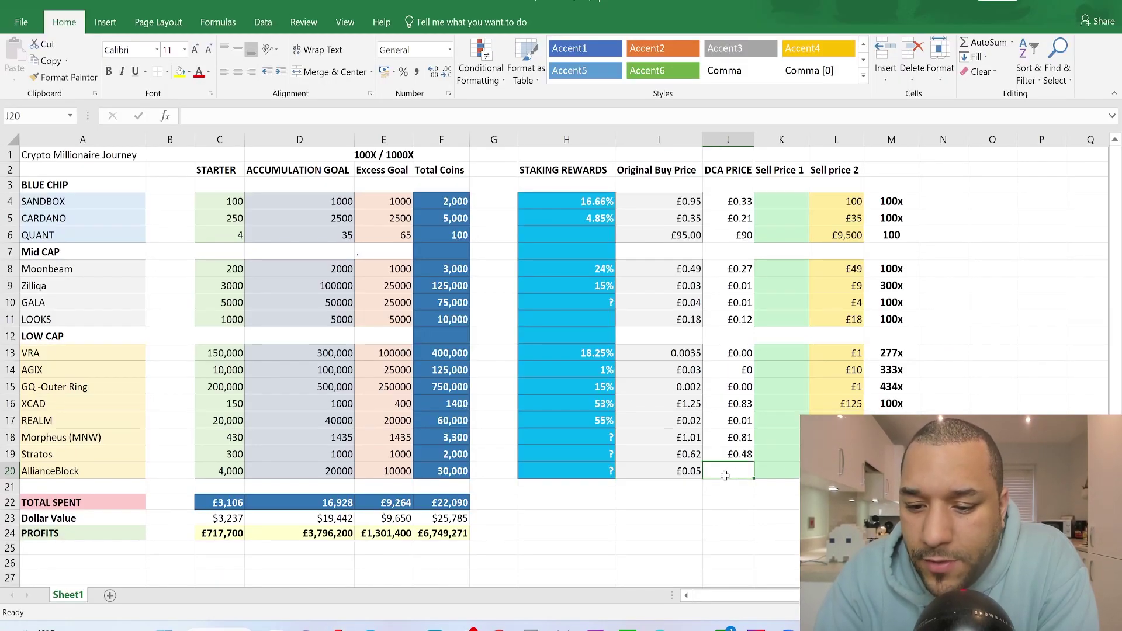
pyautogui.write('£0.035')
pyautogui.press('Return')
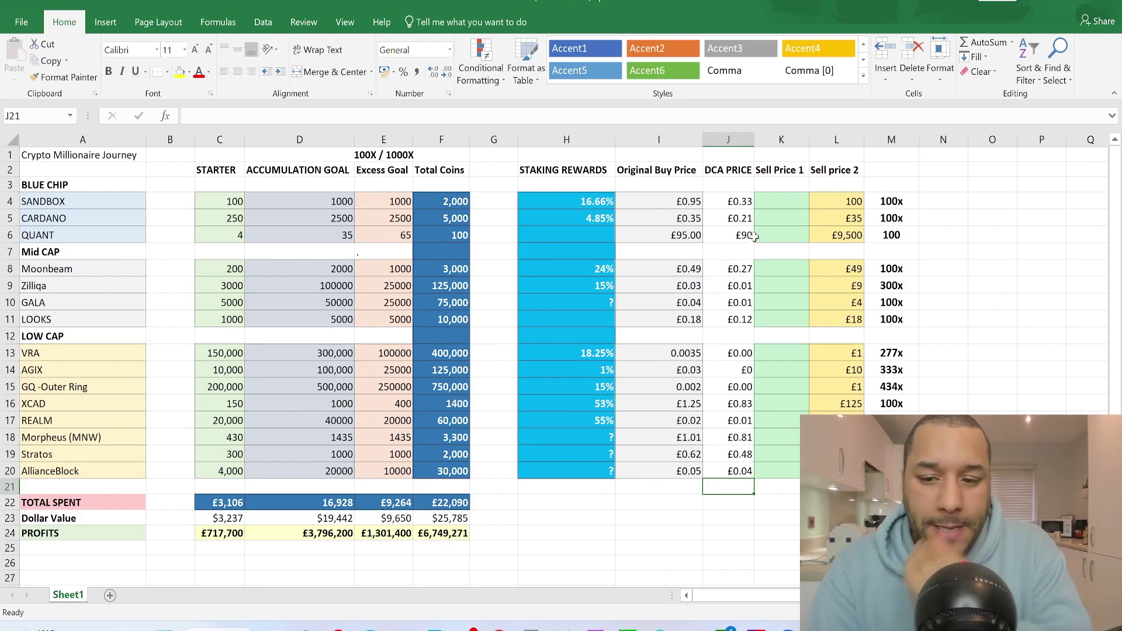
# Review the DCA prices in J4:J20 against the original buy prices of Sandbox and Cardano, finishing on the Sandbox DCA price in J4
pyautogui.moveTo(736, 202); pyautogui.dragTo(749, 471)
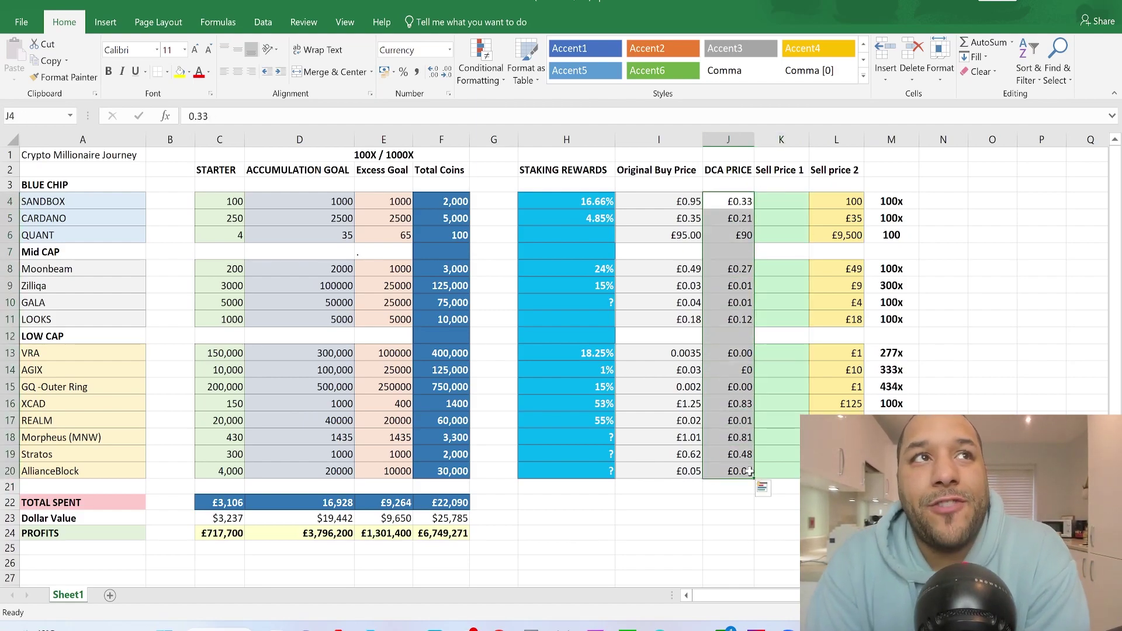
pyautogui.click(677, 205)
pyautogui.click(675, 223)
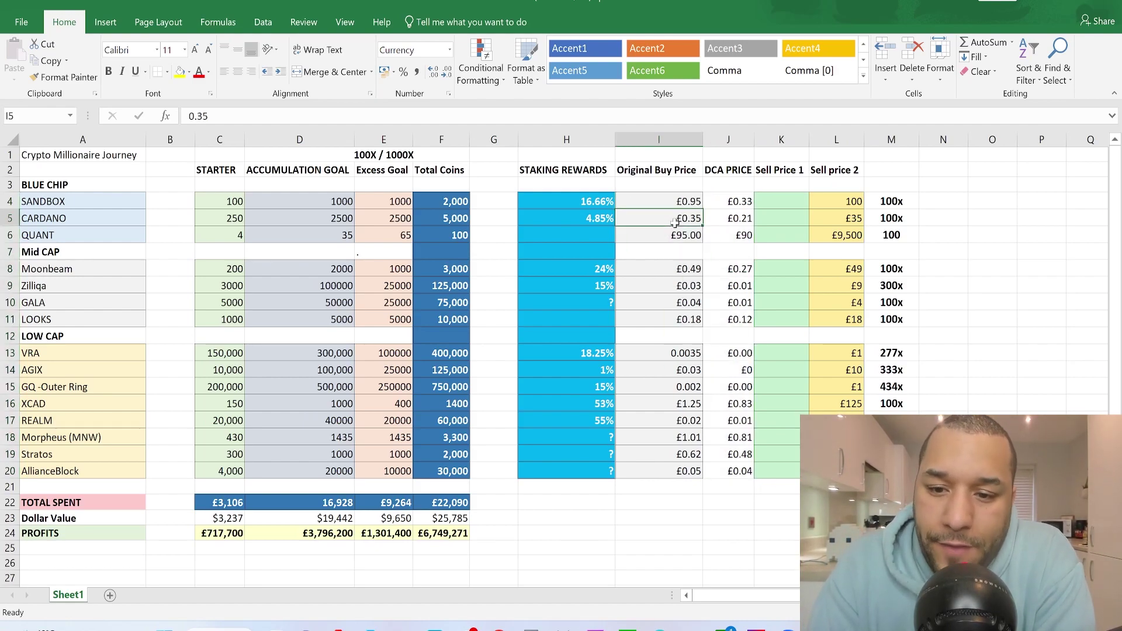
pyautogui.click(735, 203)
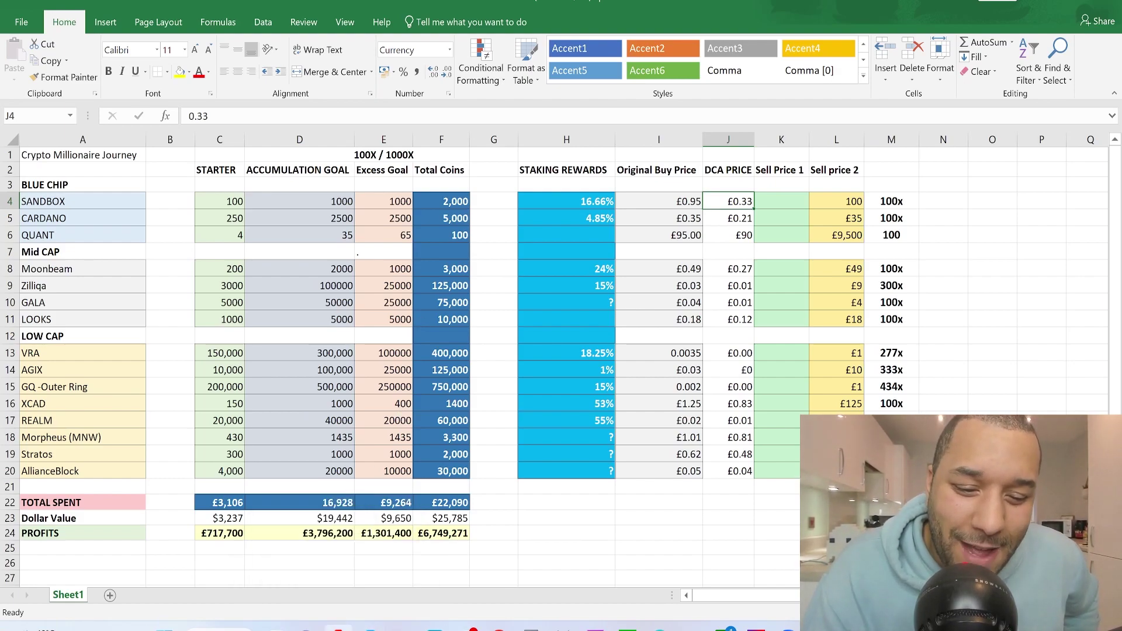
# Switch to the Brave browser and open the Crypto Gains Patreon page in a new tab from the address suggestions for fan
pyautogui.hotkey('alt', 'Tab')
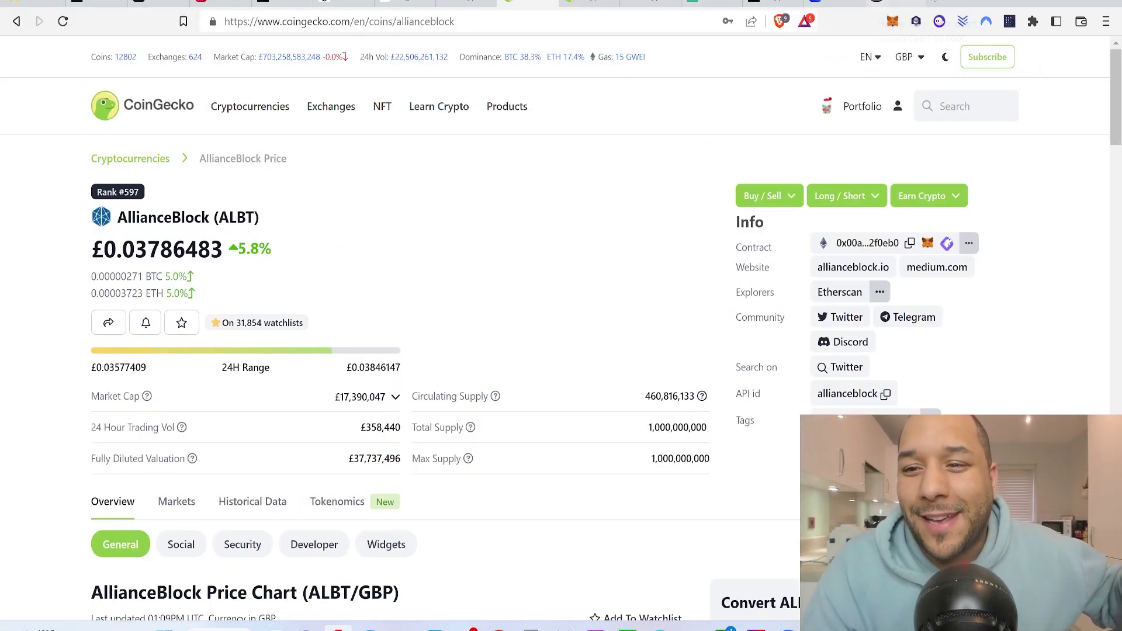
pyautogui.hotkey('ctrl', 't')
pyautogui.write('fam')
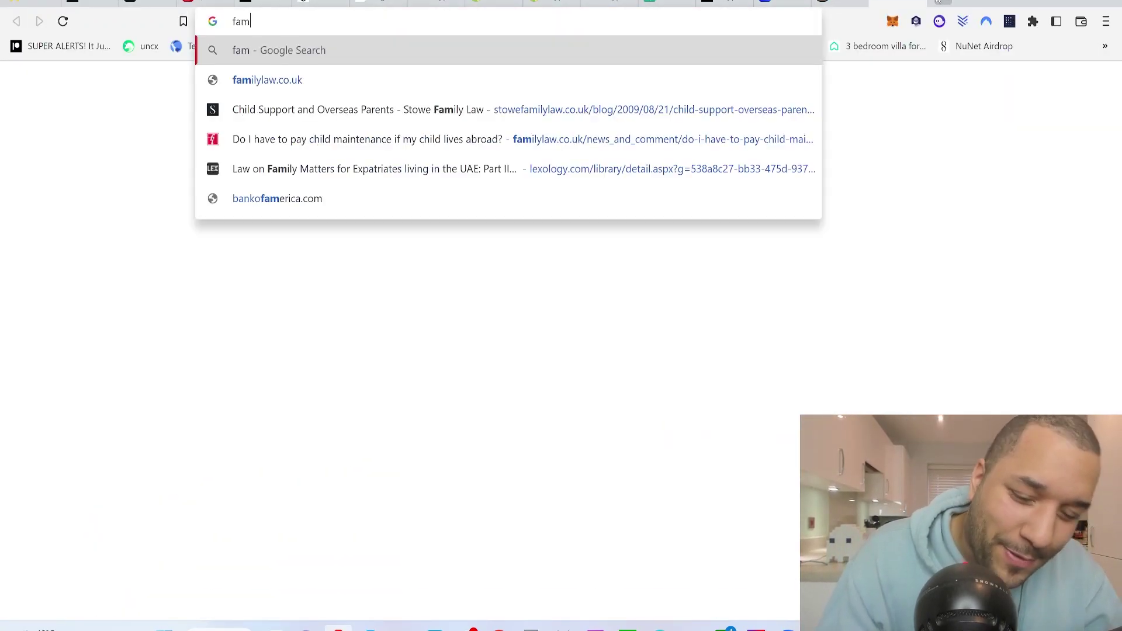
pyautogui.press('BackSpace')
pyautogui.write('n')
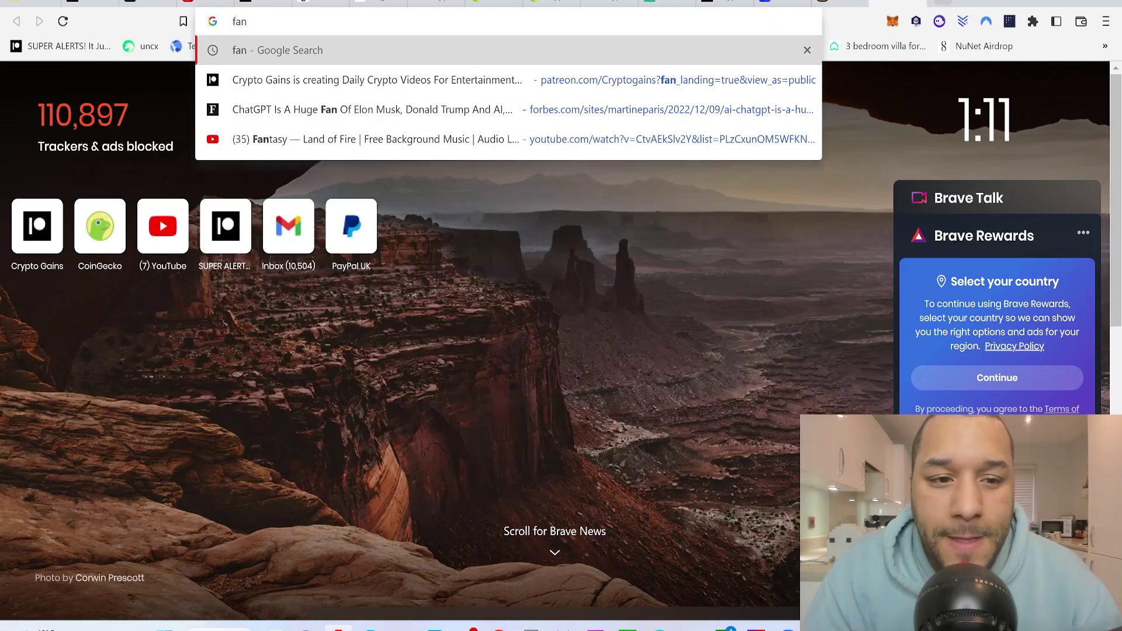
pyautogui.press('Down')
pyautogui.press('Return')
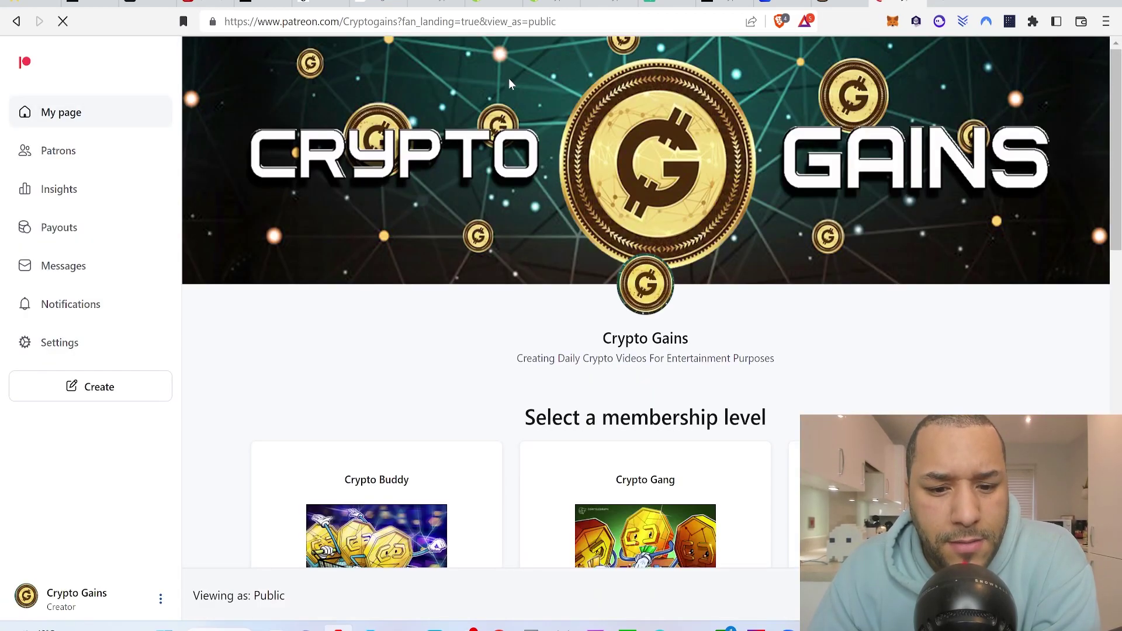
# Expand all 7 Patreon membership levels and highlight the Crypto EXCLUSIVE VIP Partner tier title
pyautogui.scroll(-6, 817, 302)
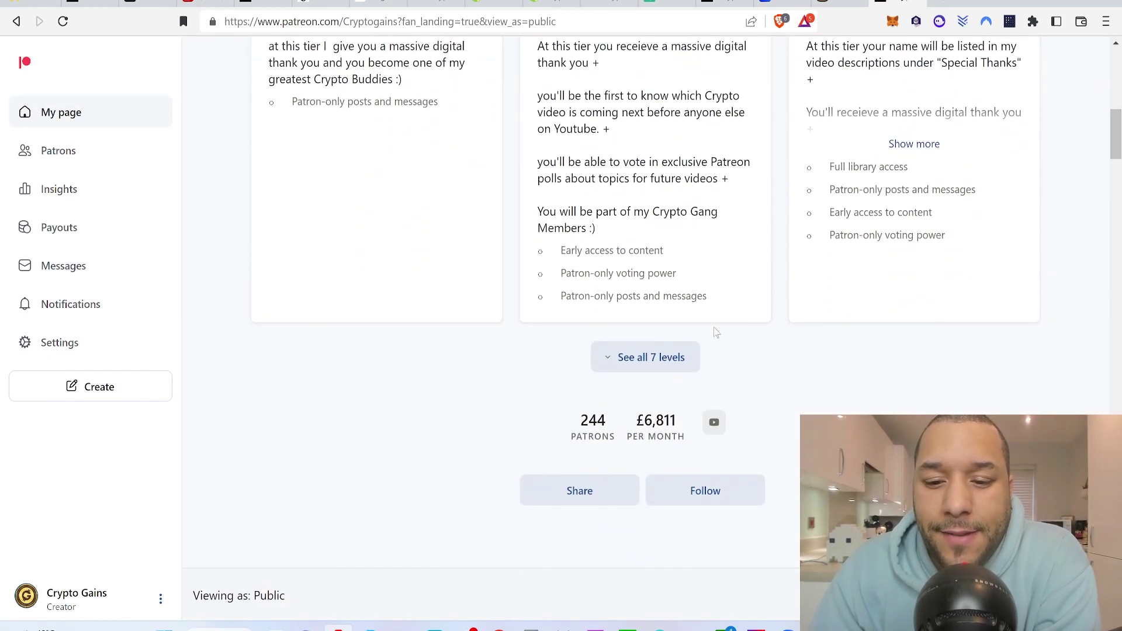
pyautogui.click(602, 359)
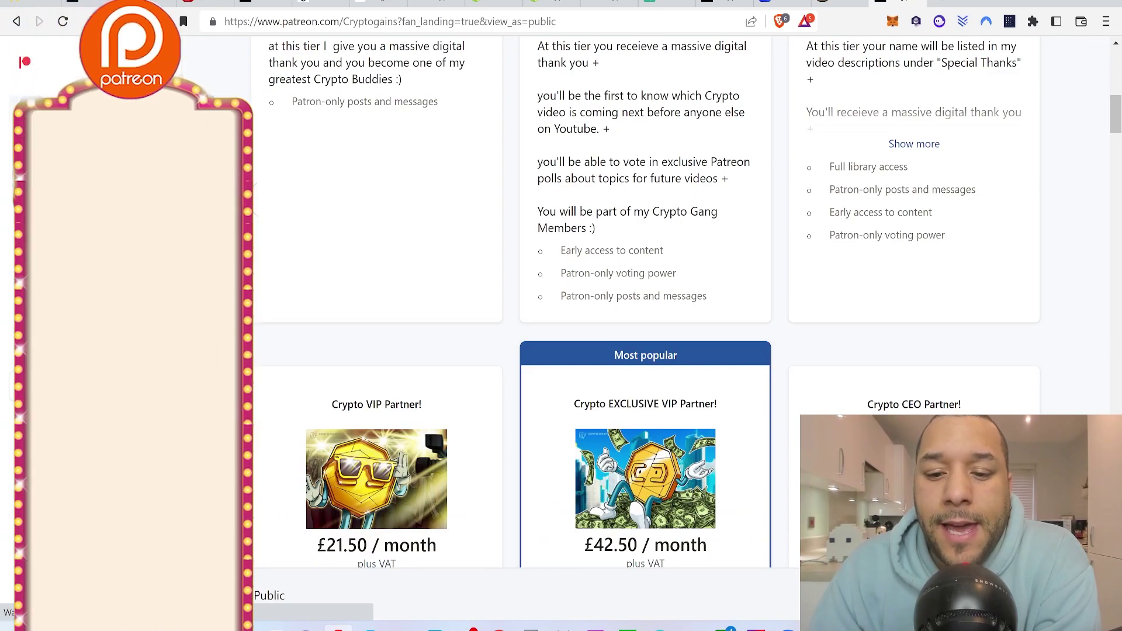
pyautogui.moveTo(581, 404); pyautogui.dragTo(716, 411)
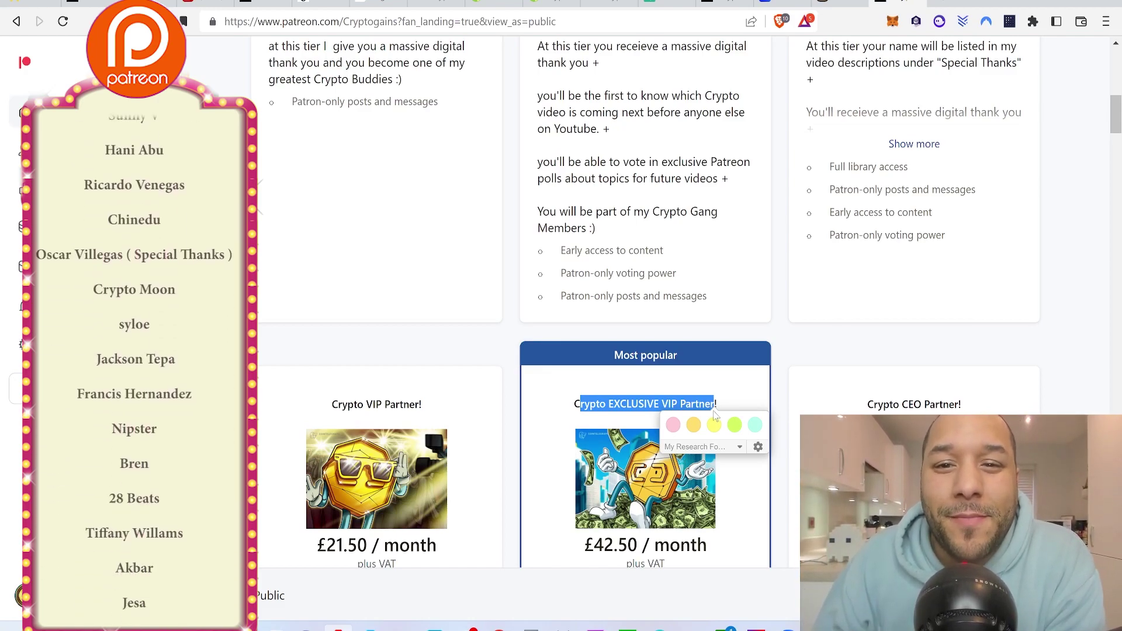
# Switch to the open YouTube page listing the Crypto Gains channel's videos
pyautogui.click(437, 5)
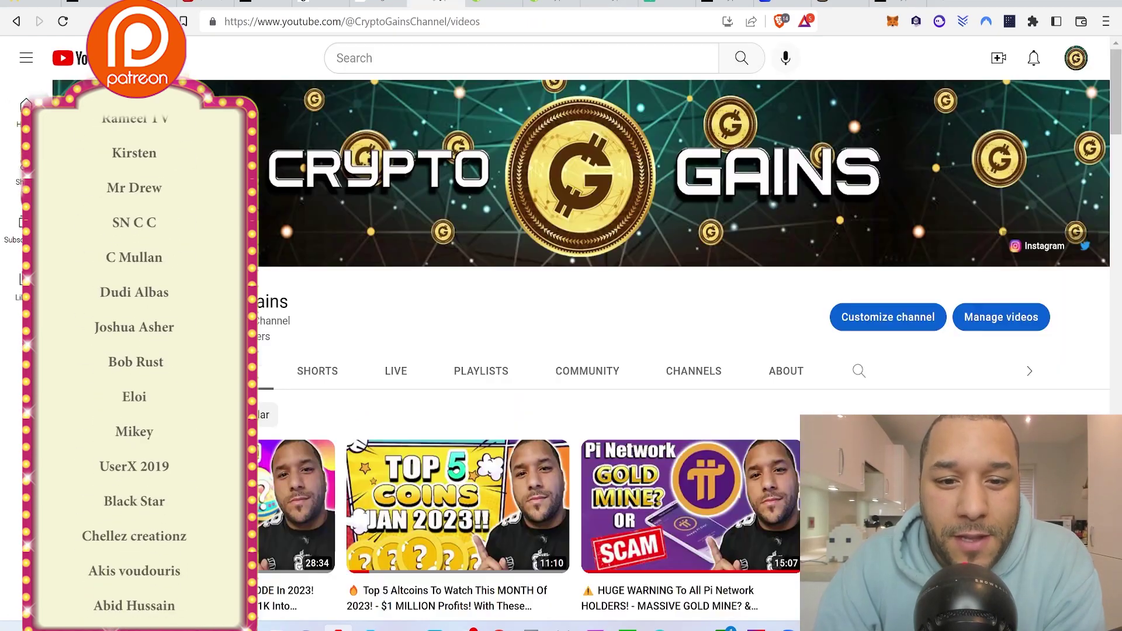